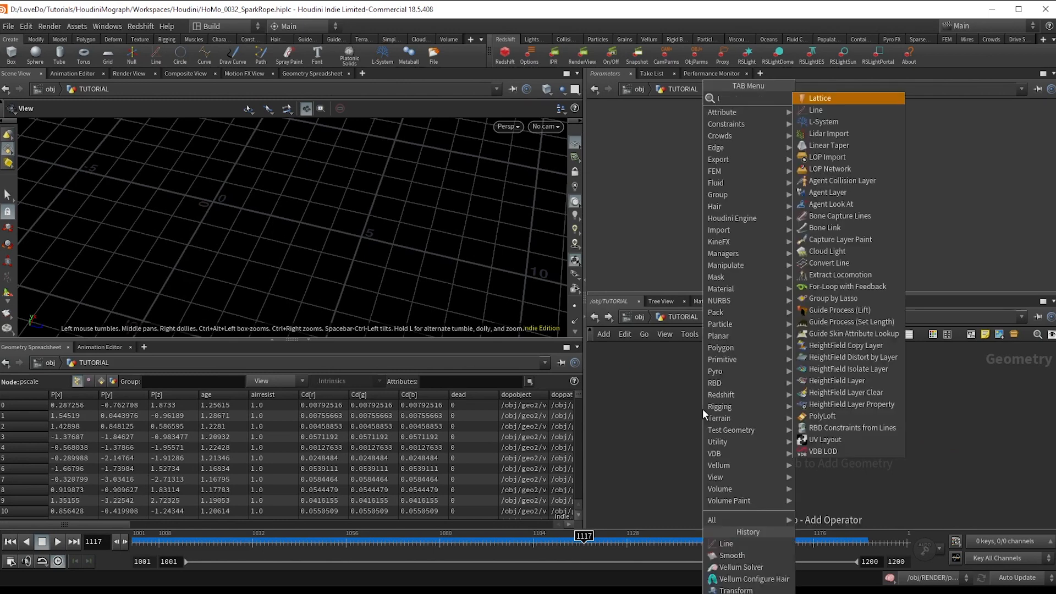
- Add a Line node with direction 0, 0, 1, length 10 and 50 points
key(Return)
click(705, 413)
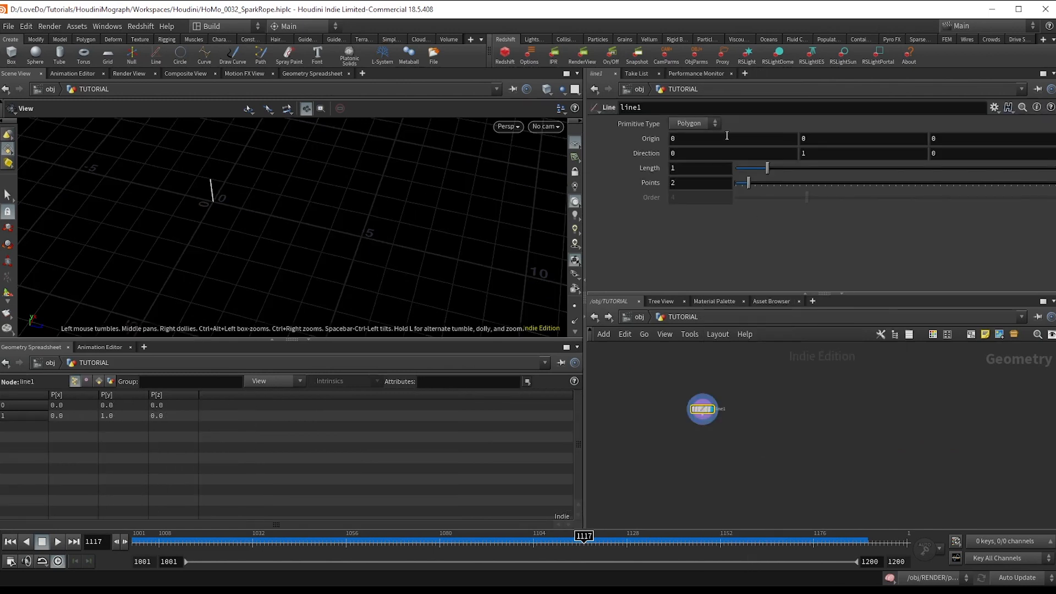
text(0)
key(Tab)
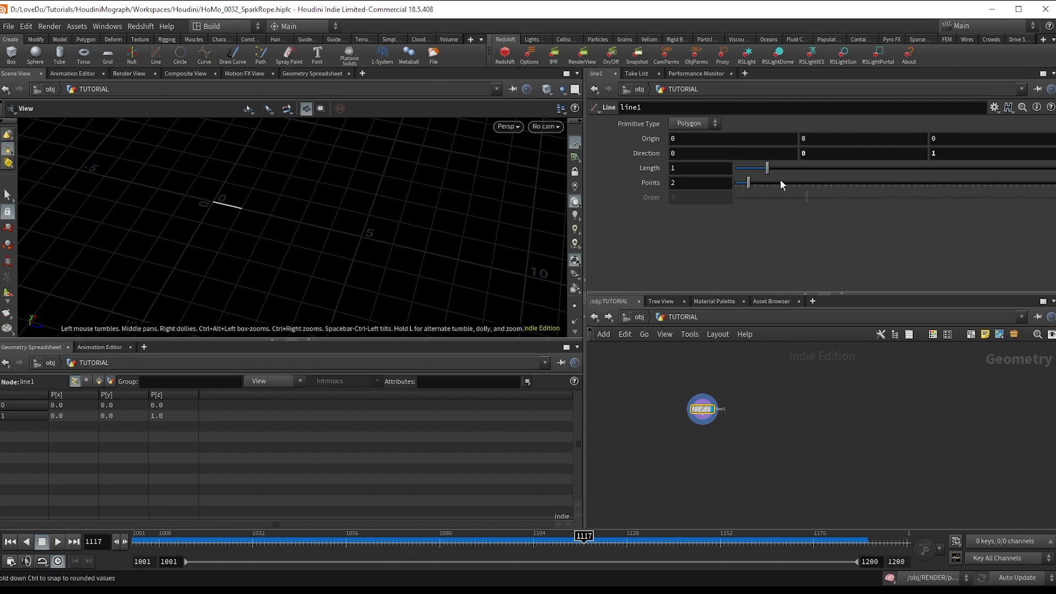
key(Tab)
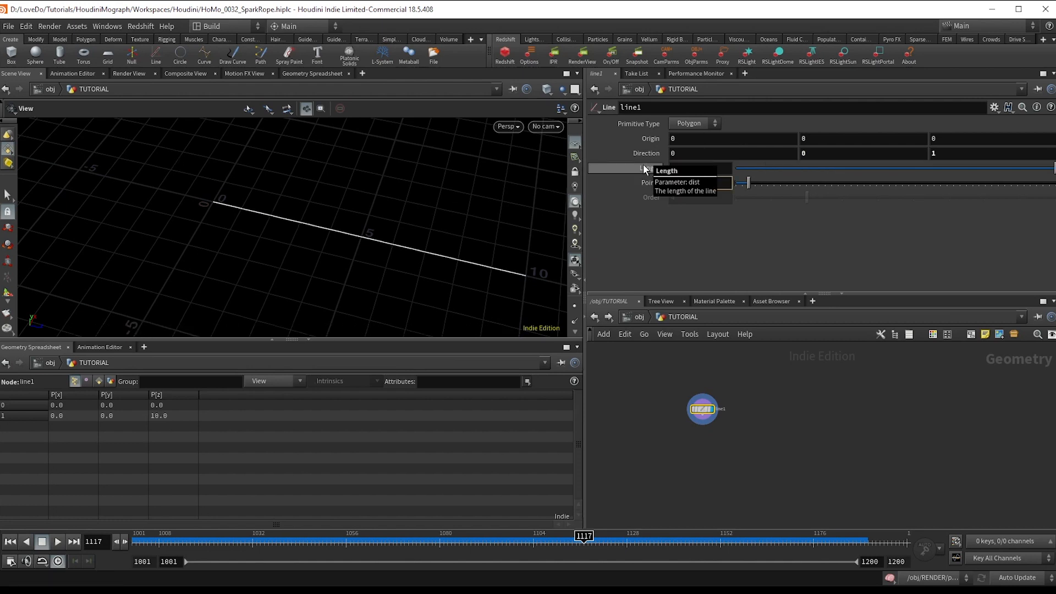
text(50)
key(Return)
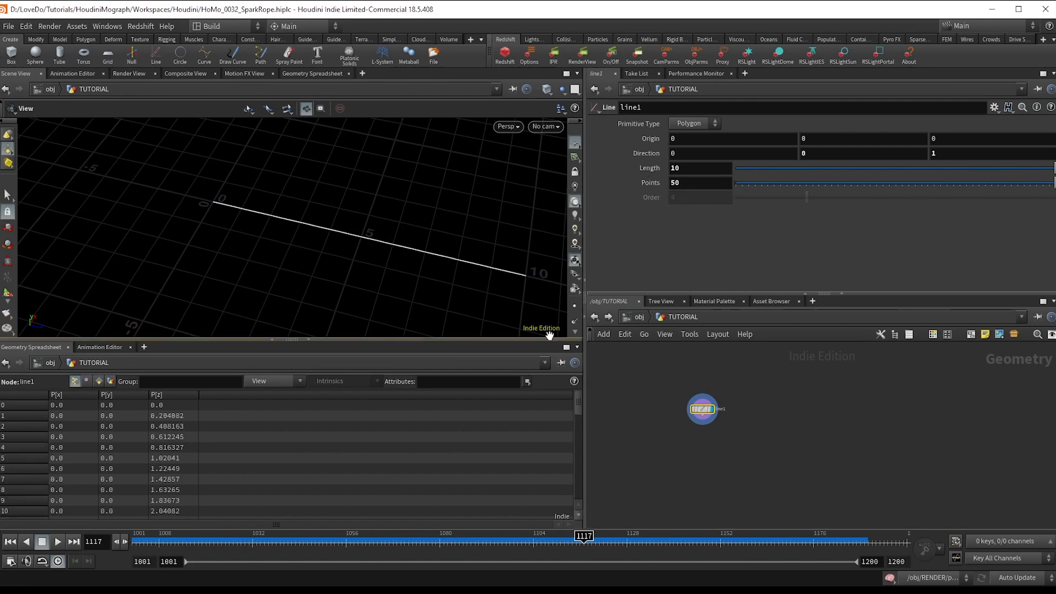
click(574, 307)
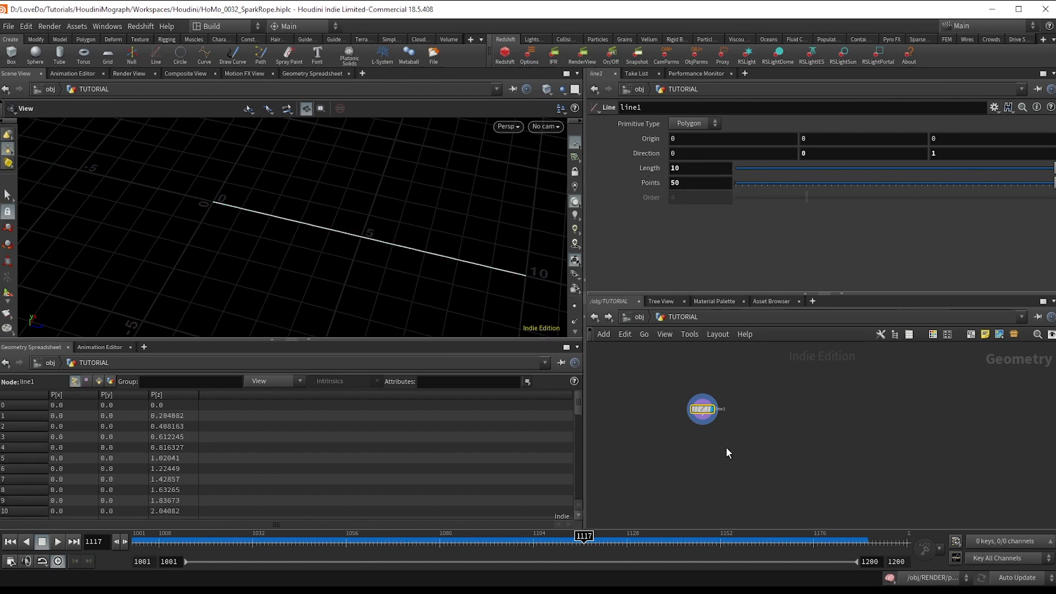
- Add a Group node after the line and name its group pin
click(705, 420)
key(Tab)
text(group)
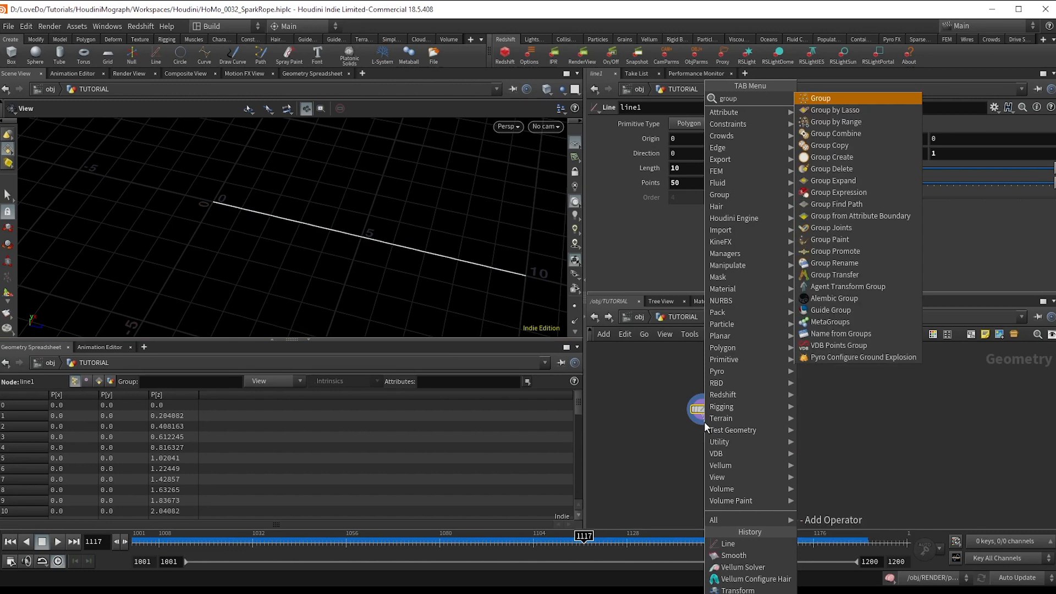
key(Return)
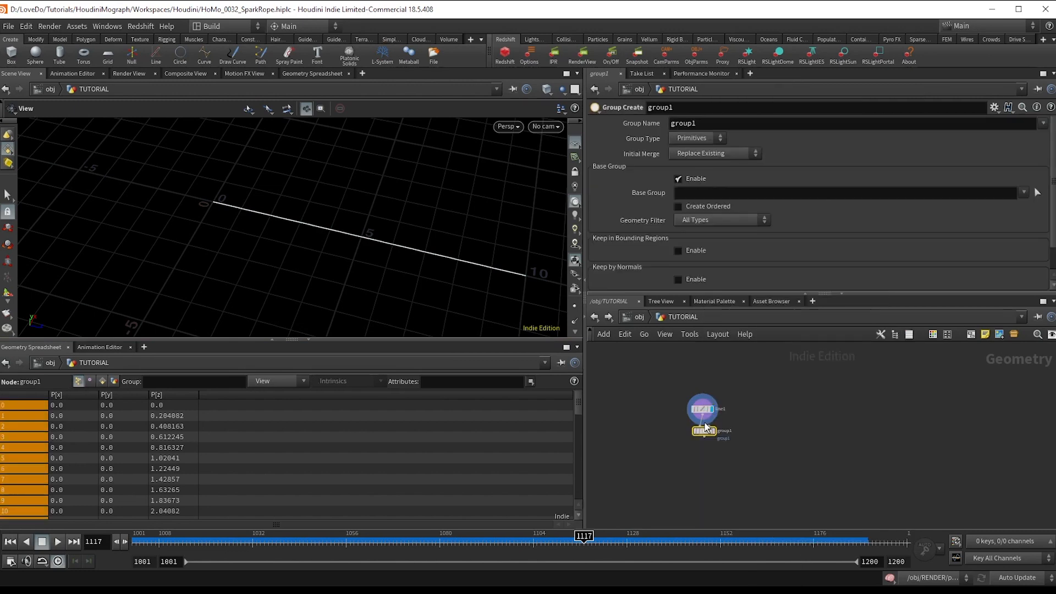
double_click(726, 123)
text(pin)
key(Return)
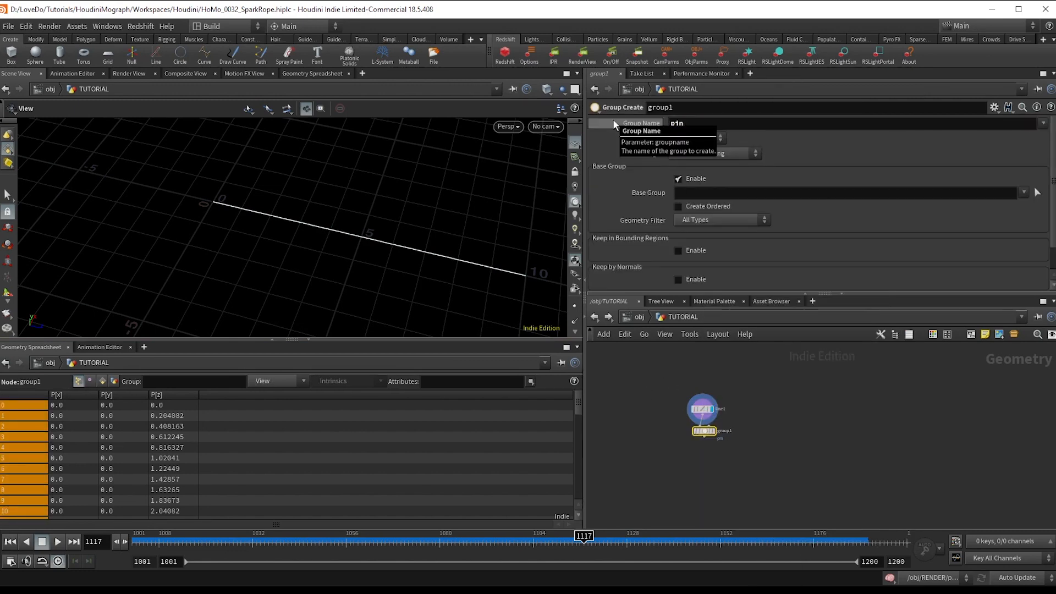
- Make the pin group a Points group containing only point 0, and display the group node
click(690, 138)
click(688, 158)
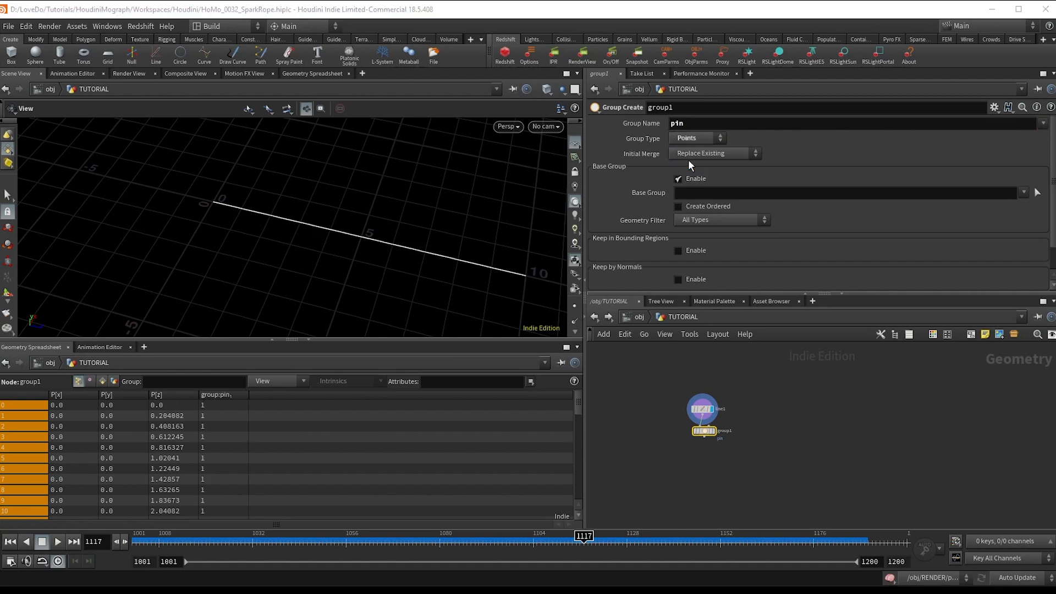
click(732, 194)
scroll(713, 433, up, 4)
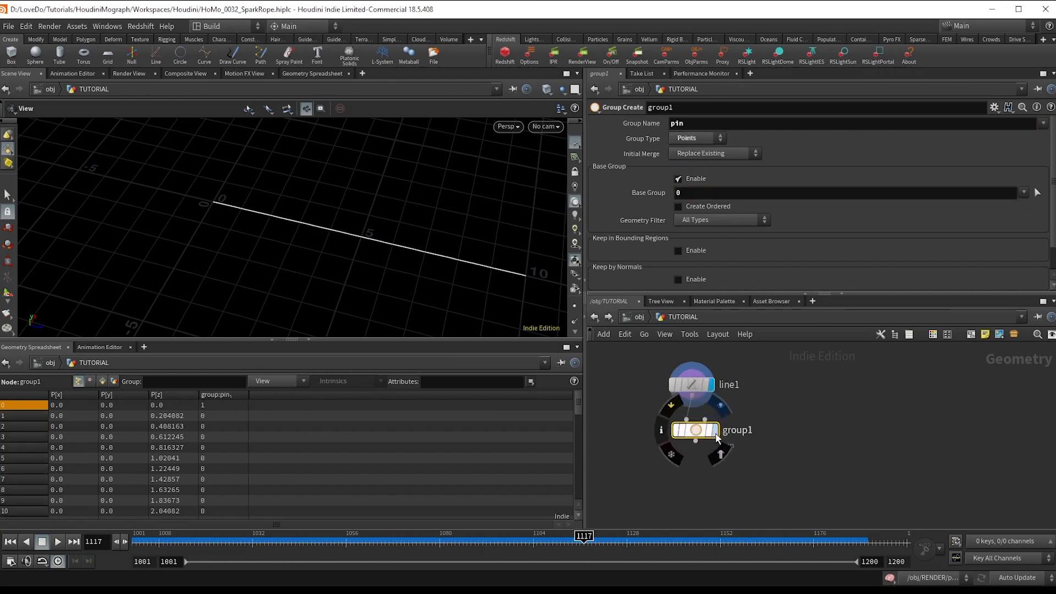
click(714, 431)
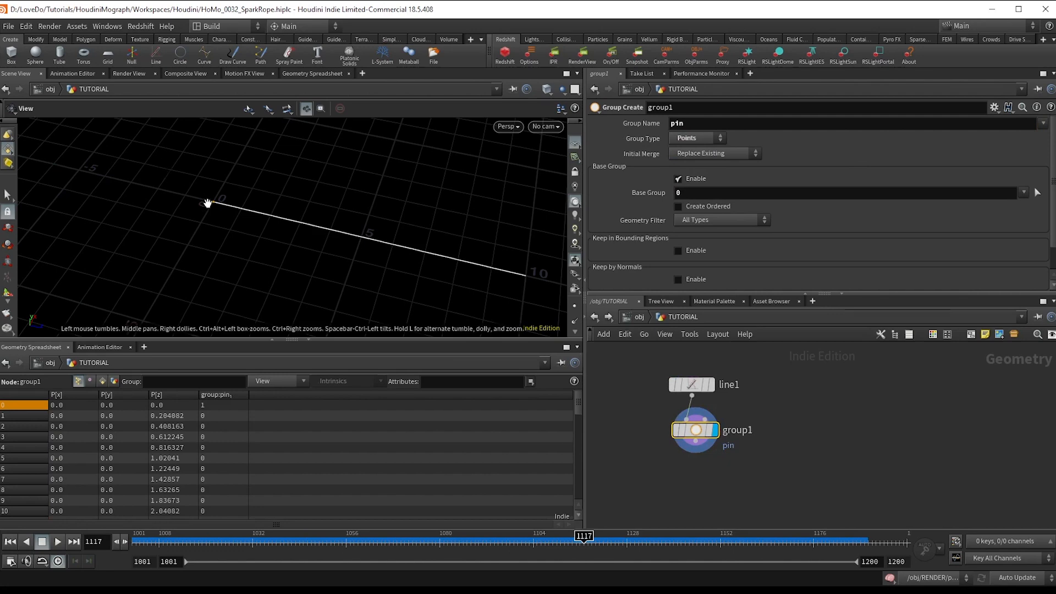
- Append a displayed Transform node to the group node and align the three nodes in the network
click(698, 446)
key(Tab)
text(transf)
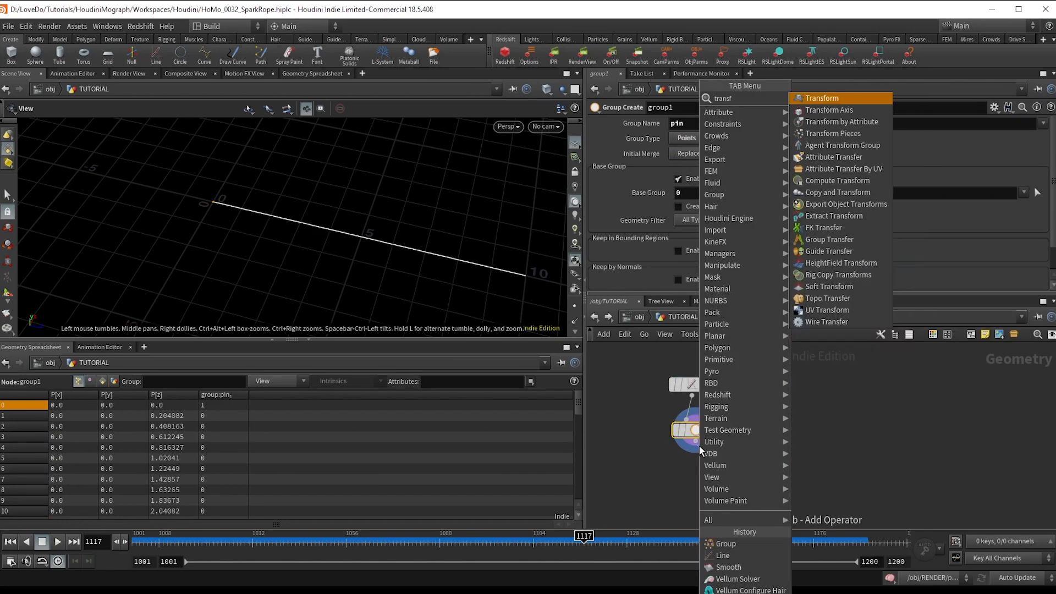
key(Return)
click(719, 476)
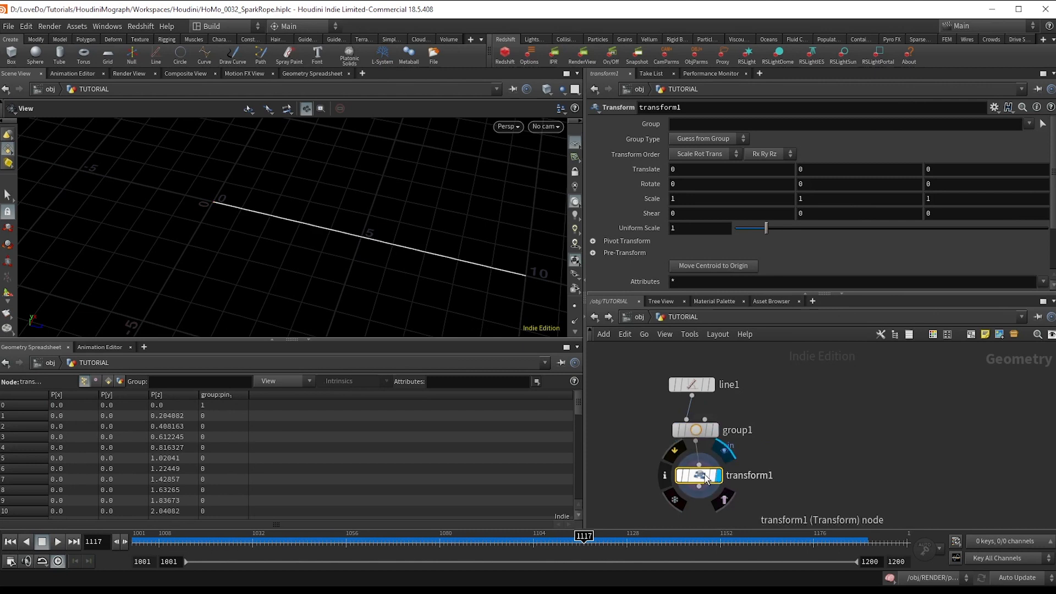
drag(776, 498, 704, 388)
key(l)
middle_drag(751, 492, 781, 464)
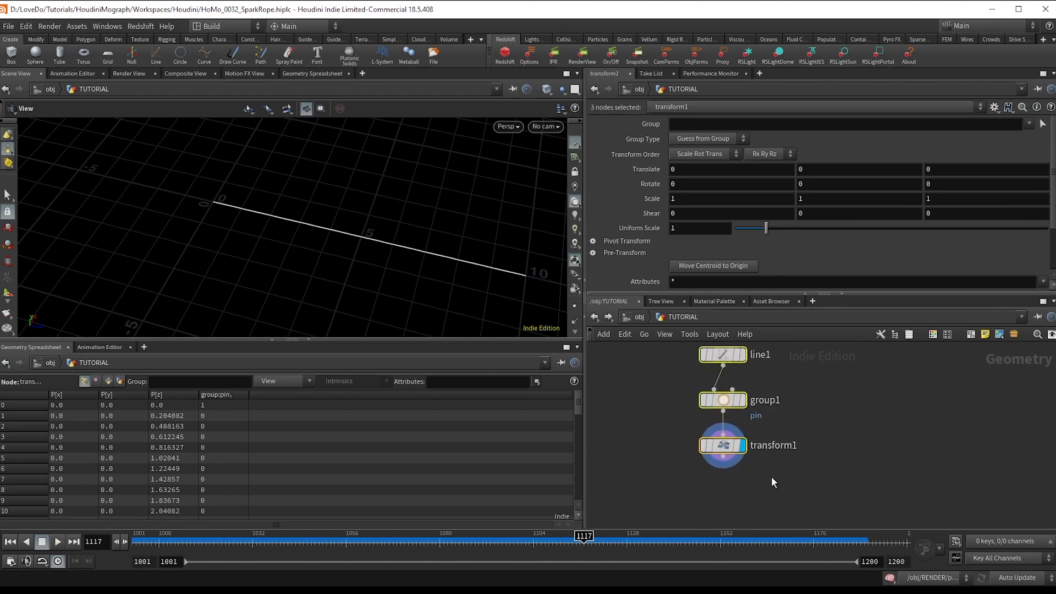
- Set the transform's X translation to the expression sin($F*14) and scrub the timeline to check the motion
click(723, 446)
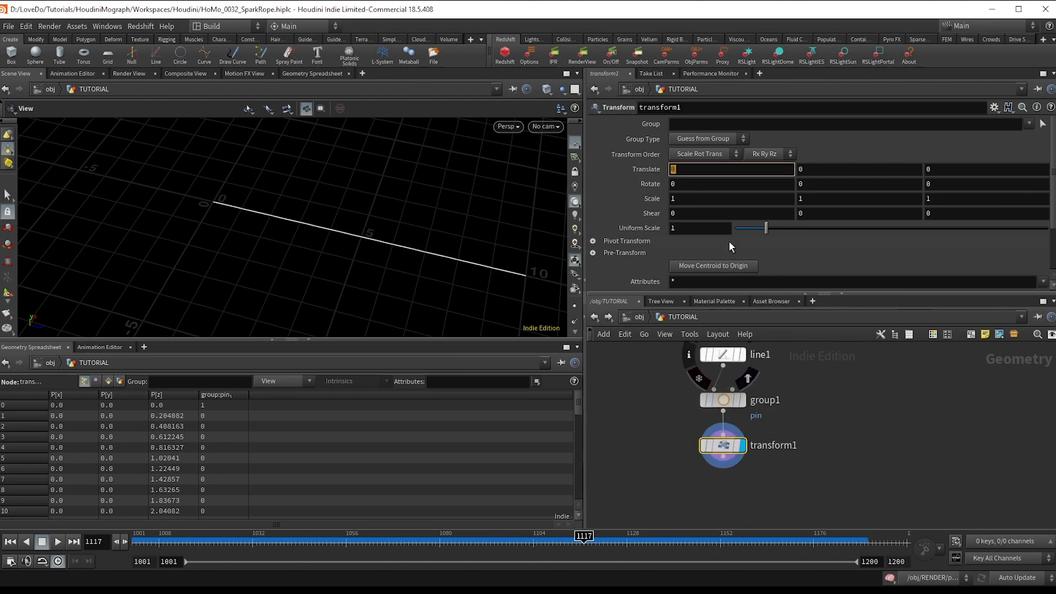
text(sin)
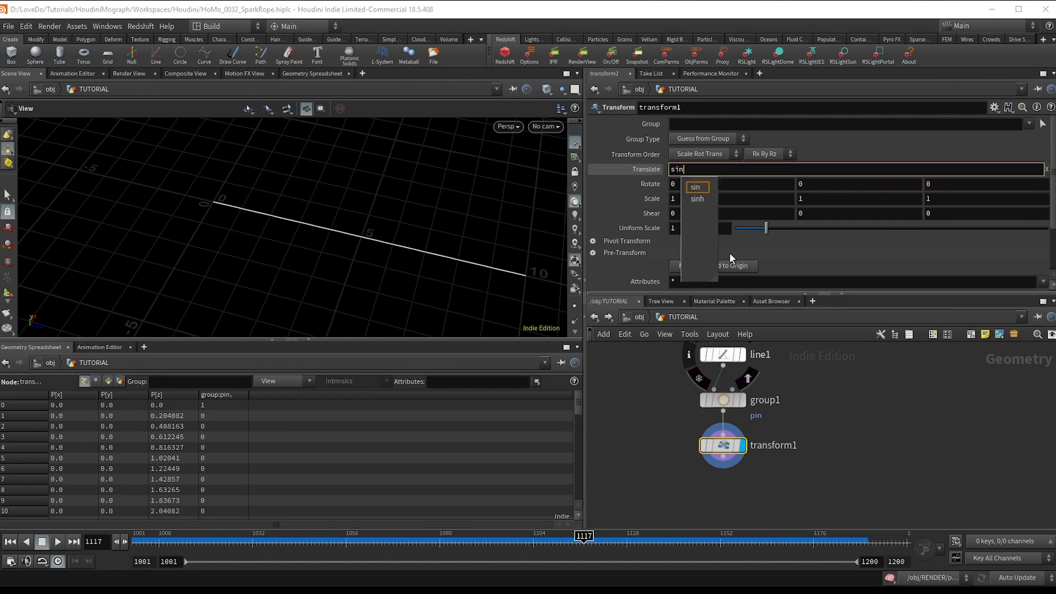
text(($)
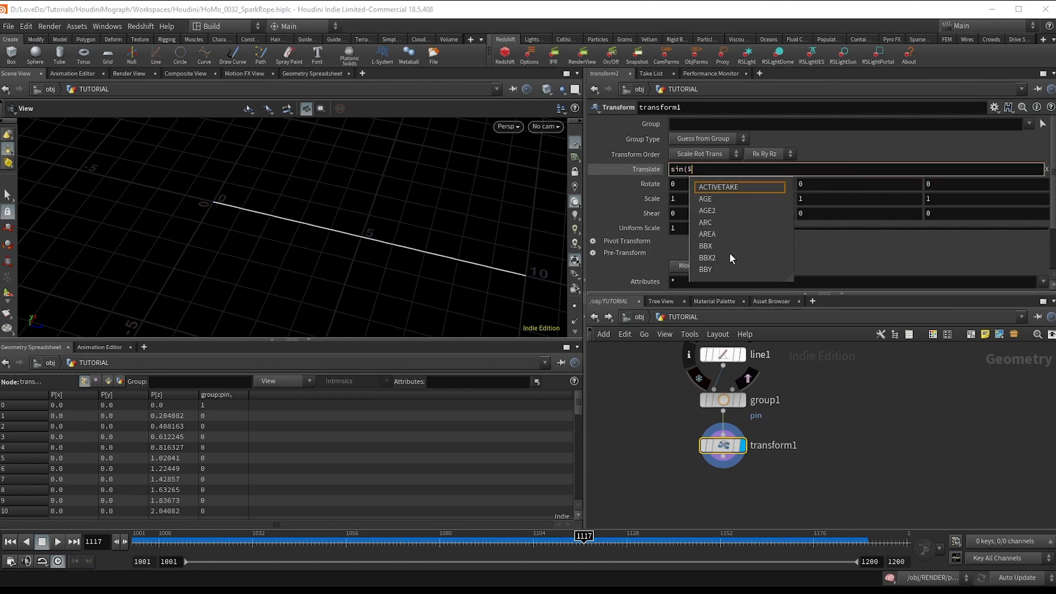
text(F*14))
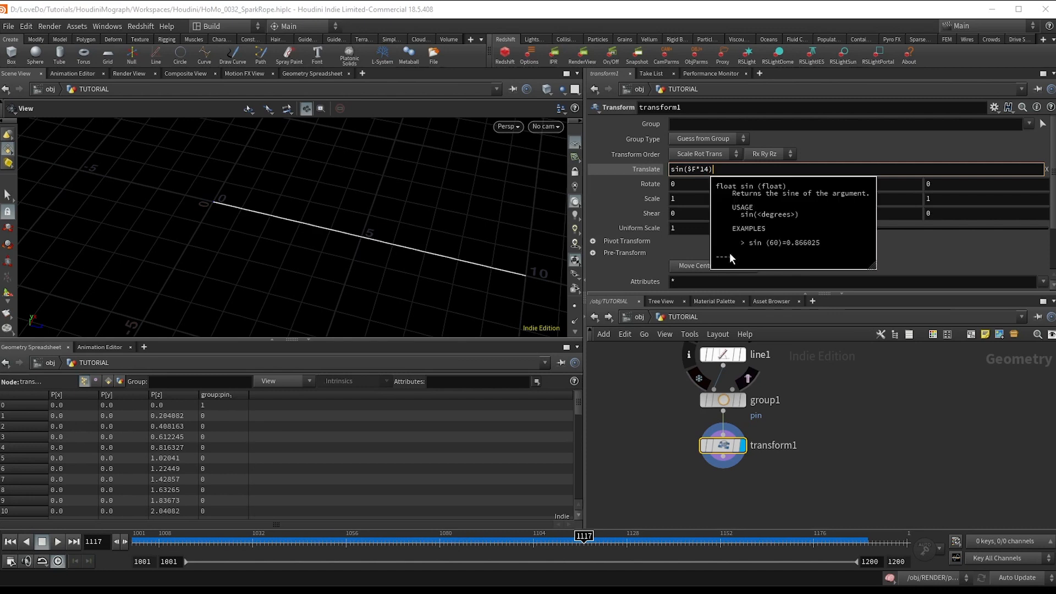
key(Return)
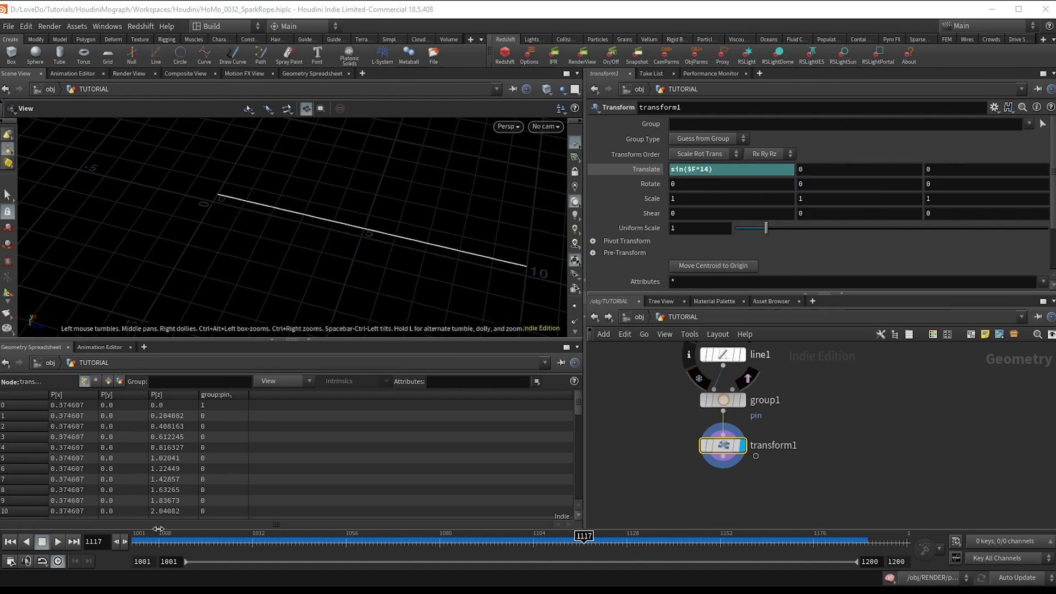
drag(159, 532, 358, 536)
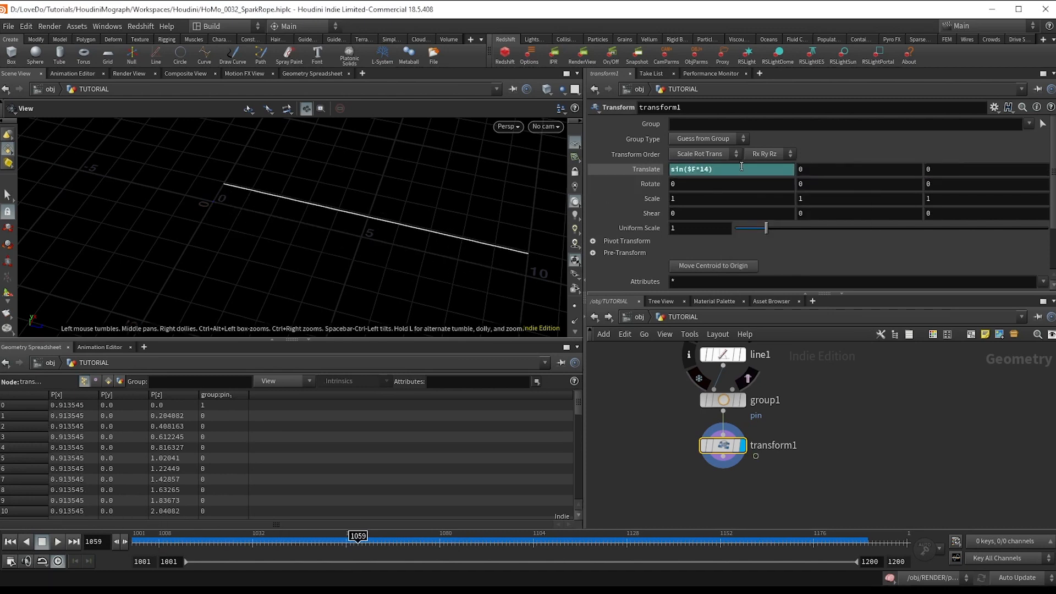
- Set the transform's Y translation to the expression sin($F*6) and scrub through the timeline to frame 1200
drag(741, 167, 673, 169)
click(889, 150)
drag(834, 169, 786, 173)
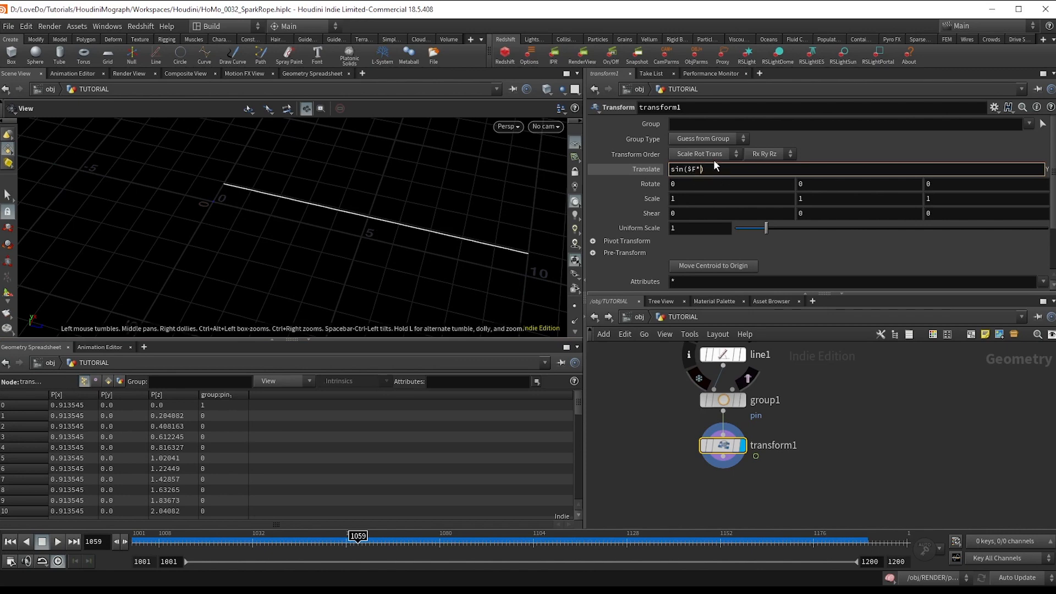
key(Return)
mouse_move(254, 238)
mouse_down()
mouse_move(217, 243)
mouse_move(243, 228)
mouse_up()
drag(169, 537, 900, 538)
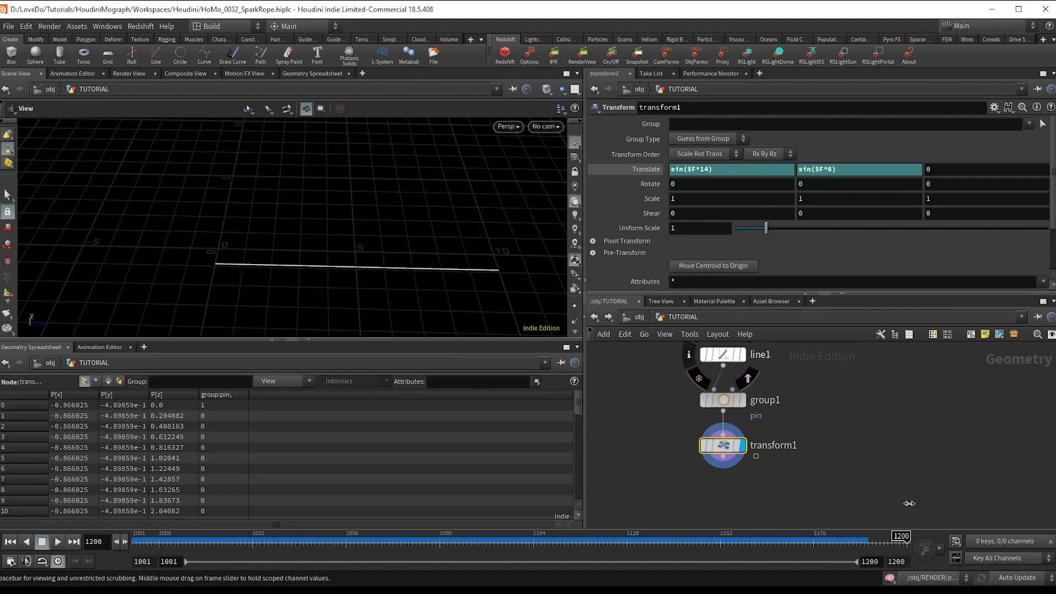
- Set the transform's Z translation to the expression cos($F*14) and play back the line's animation
click(970, 168)
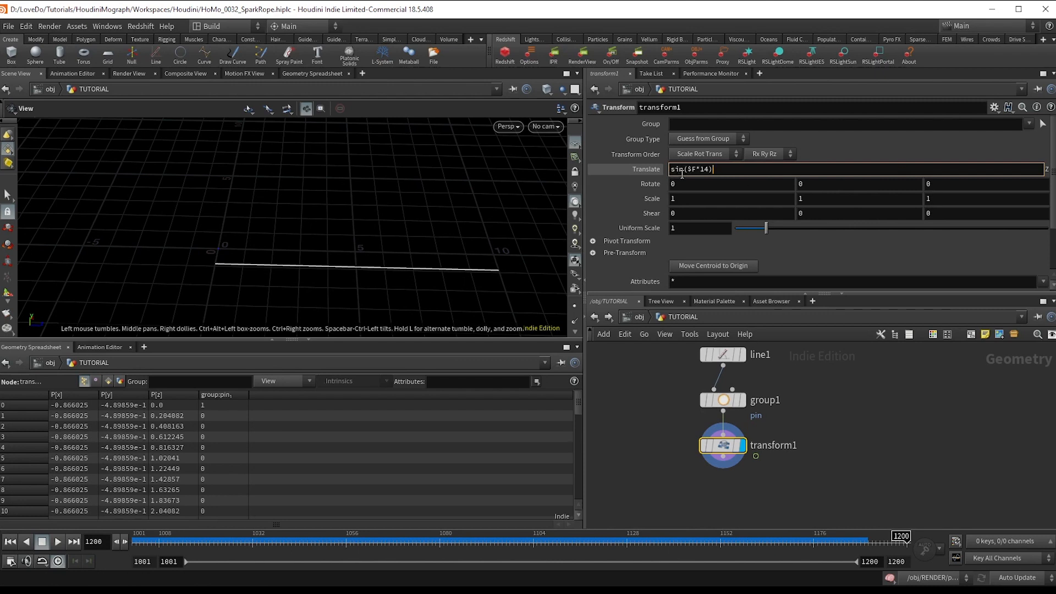
text(cos)
key(Return)
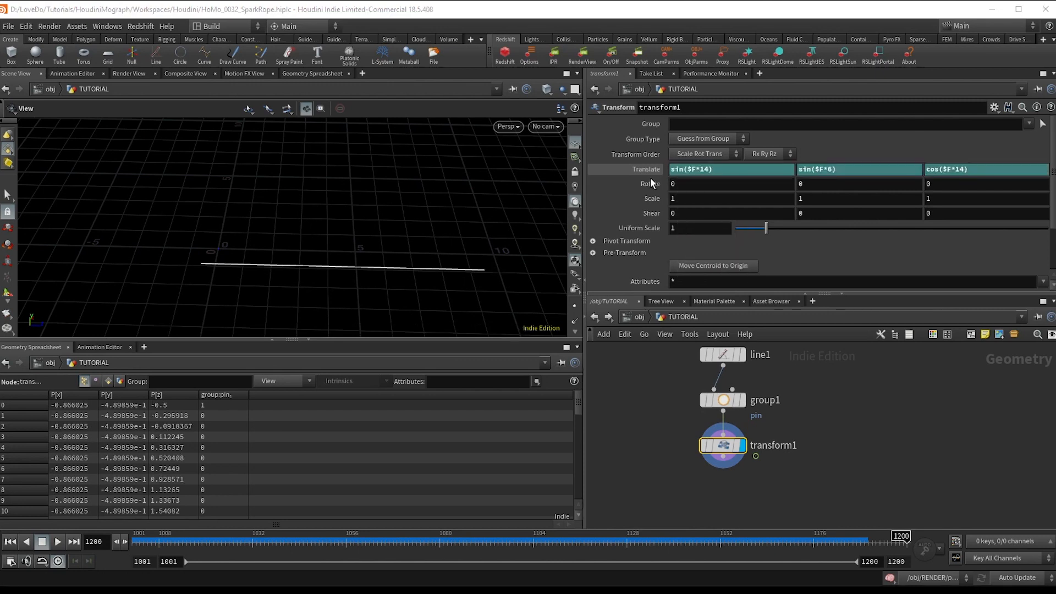
click(60, 541)
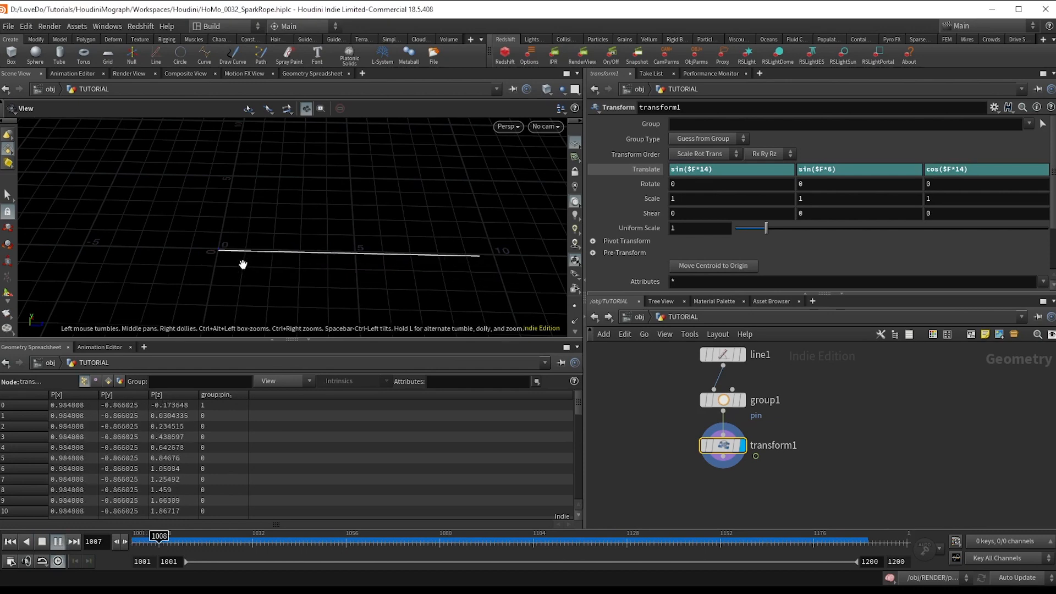
drag(316, 301, 295, 182)
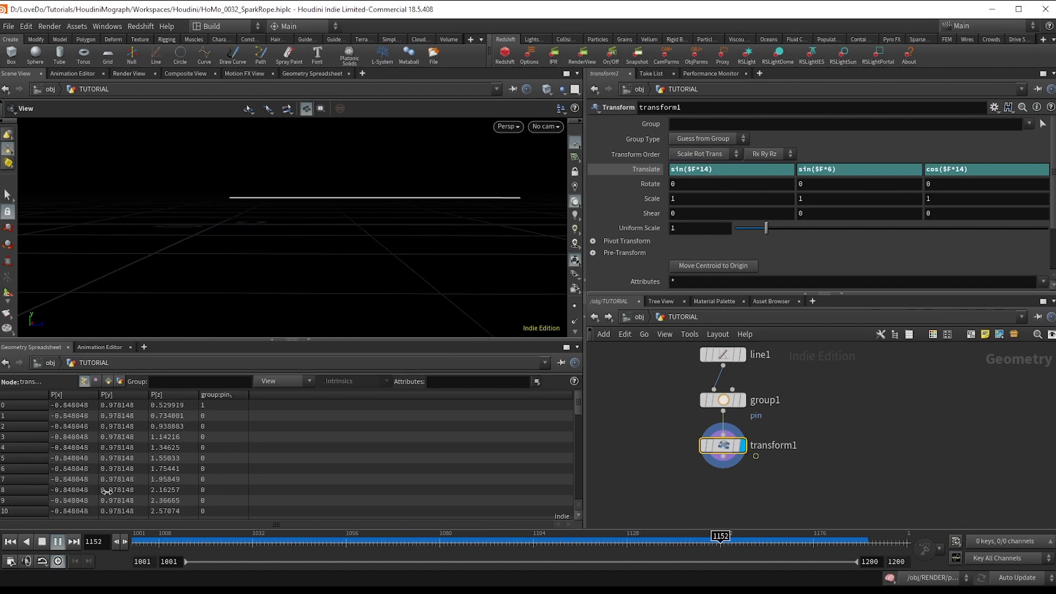
click(58, 543)
drag(509, 248, 506, 243)
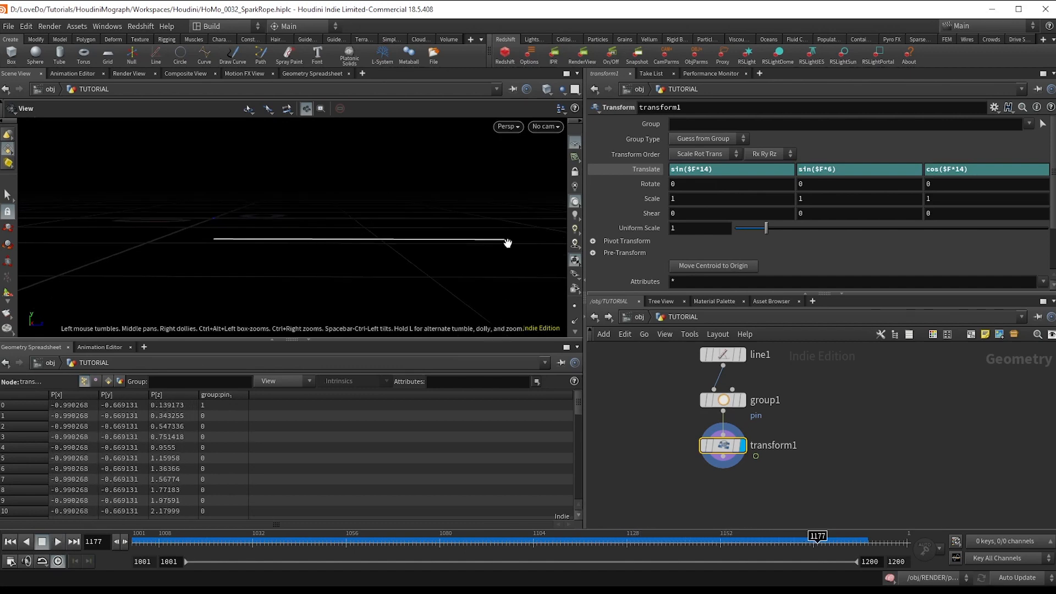
- Connect a Vellum Configure Hair node to the transform's output
click(723, 457)
middle_drag(731, 479, 732, 473)
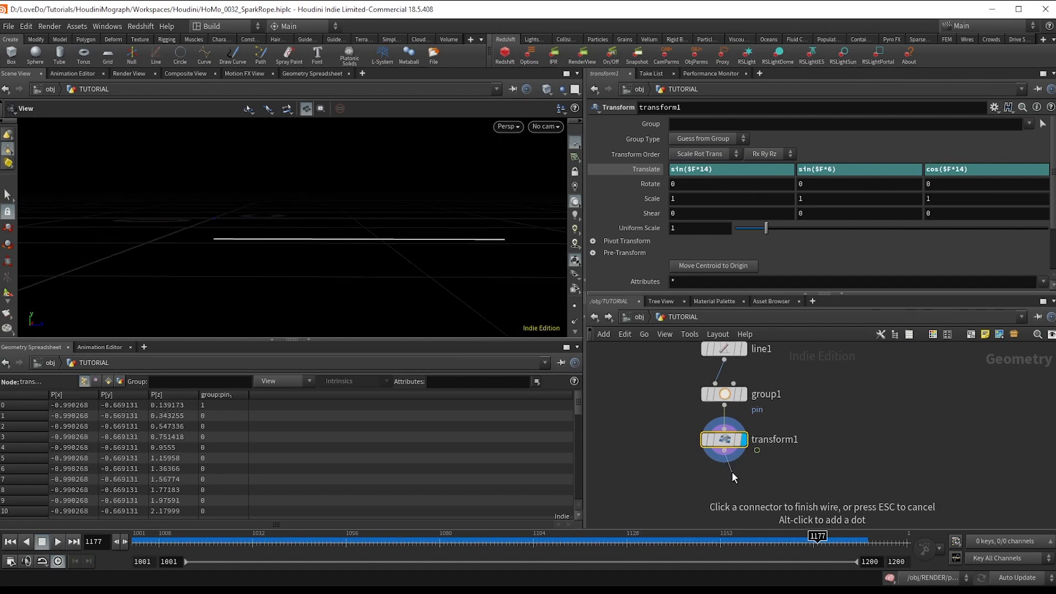
key(Tab)
text(vellumha)
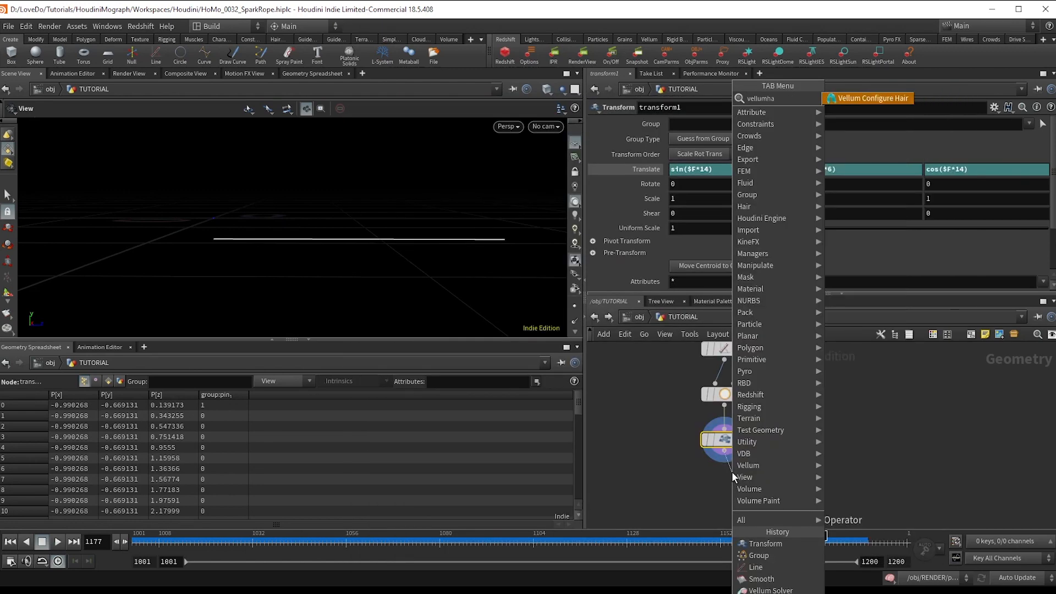
key(Return)
- Set the hair constraint's pin points to pin with Match Animation enabled, and display the node at frame 1001
scroll(757, 259, down, 2)
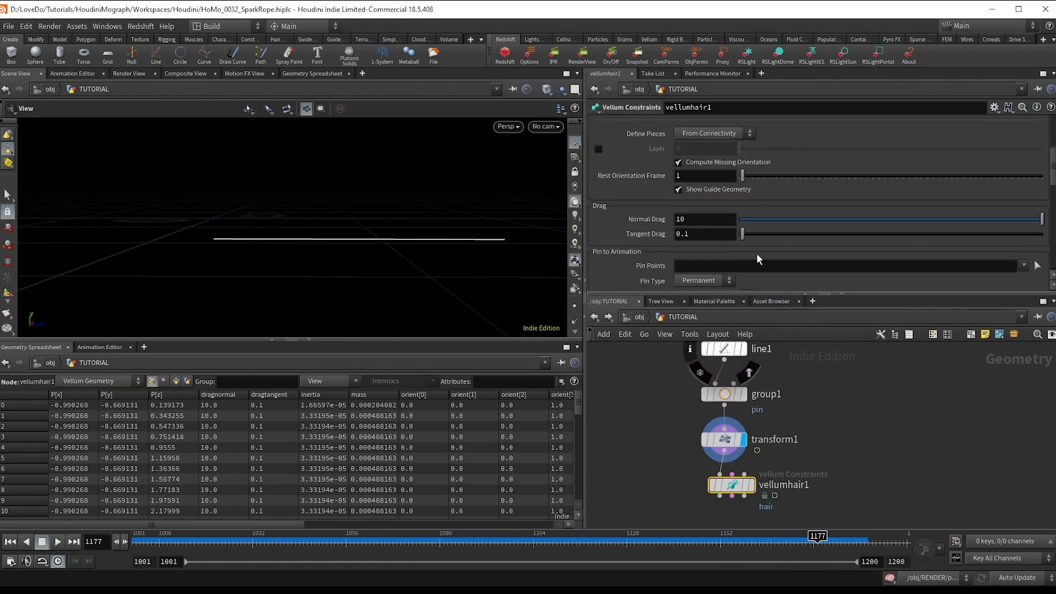
click(1024, 279)
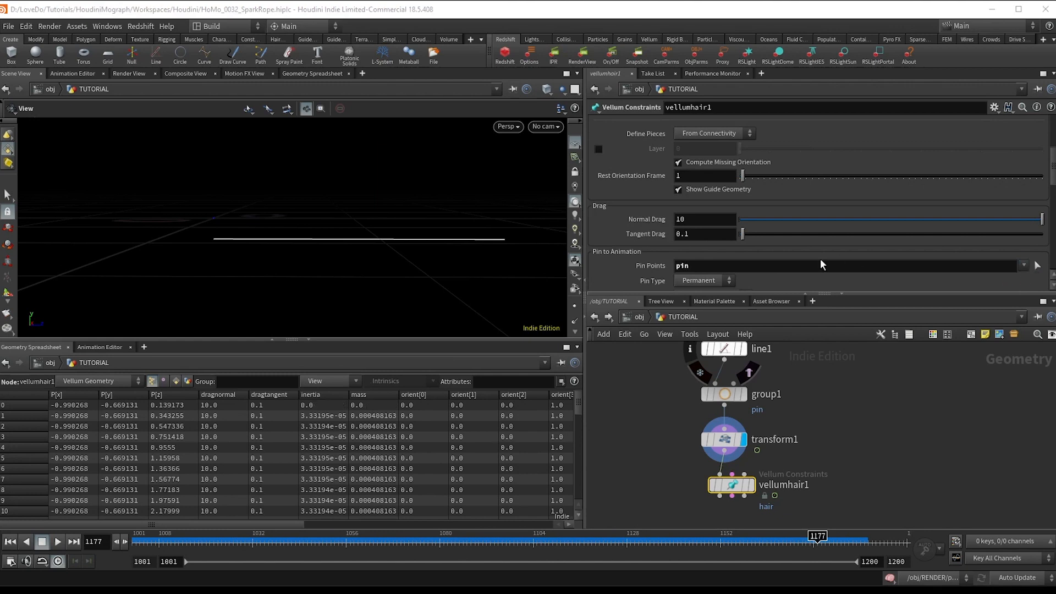
scroll(820, 258, down, 2)
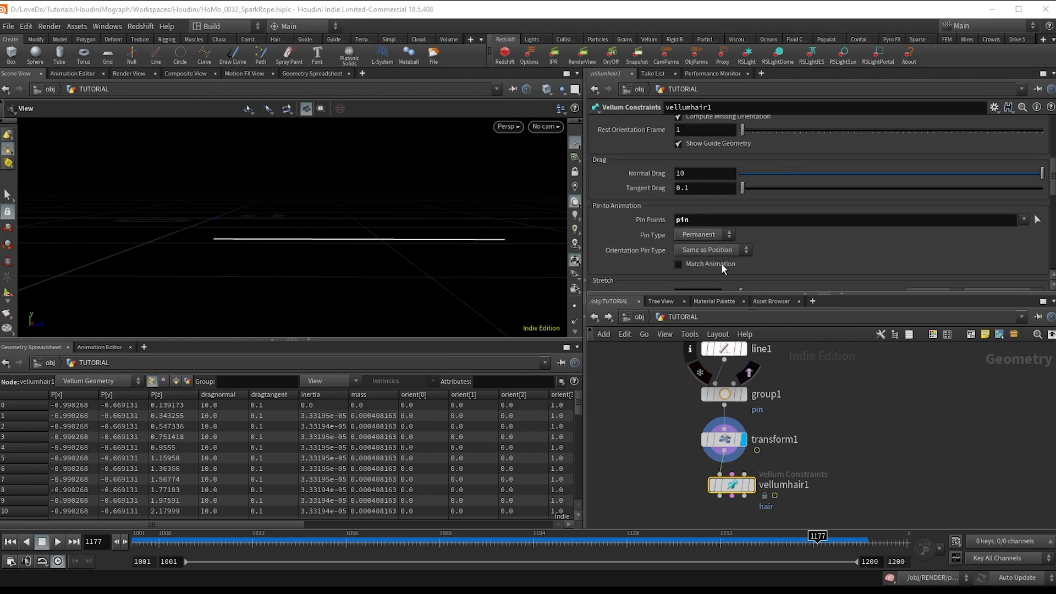
click(749, 483)
click(7, 542)
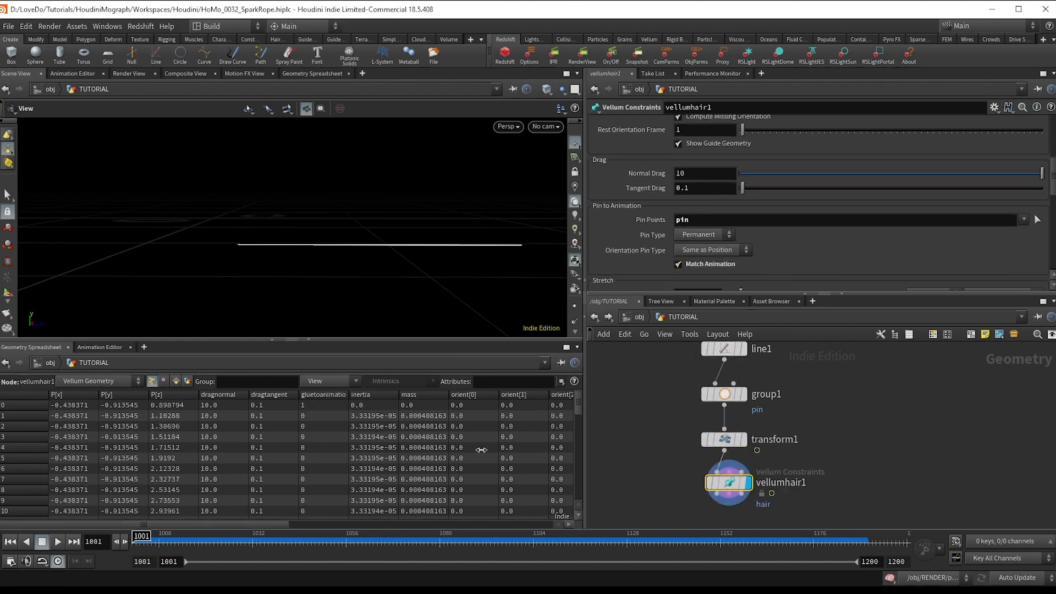
- Add a Vellum Solver node wired to the hair constraint's outputs and display it
middle_drag(832, 456, 844, 394)
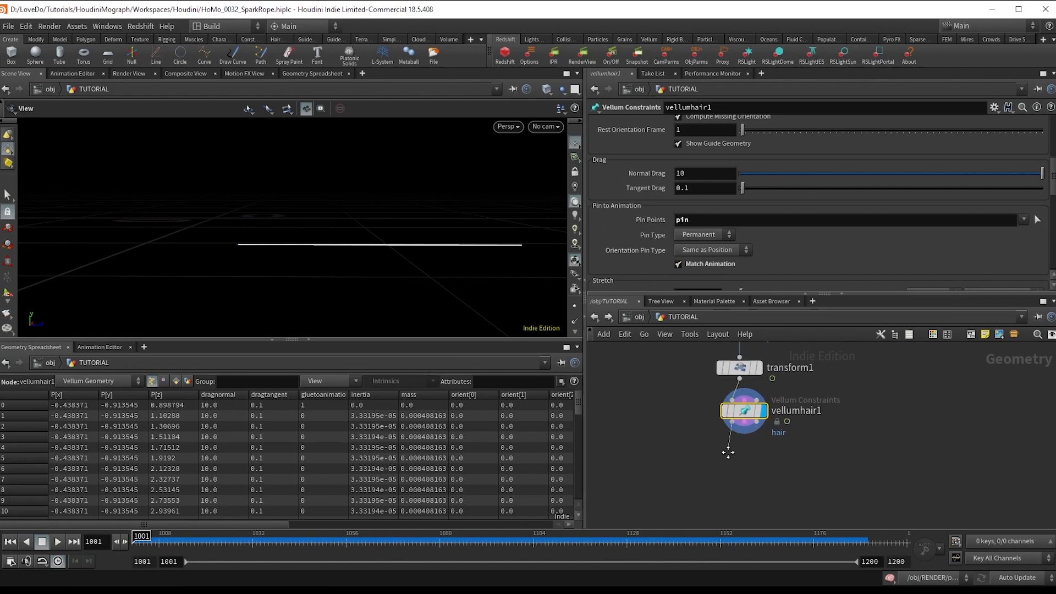
click(728, 450)
text(vellumso)
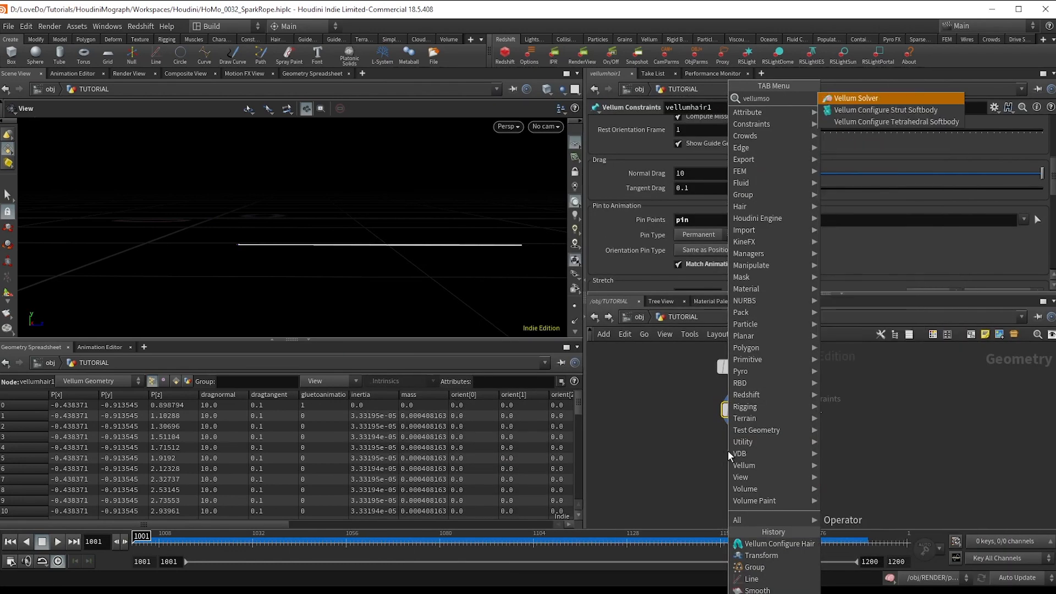
key(Return)
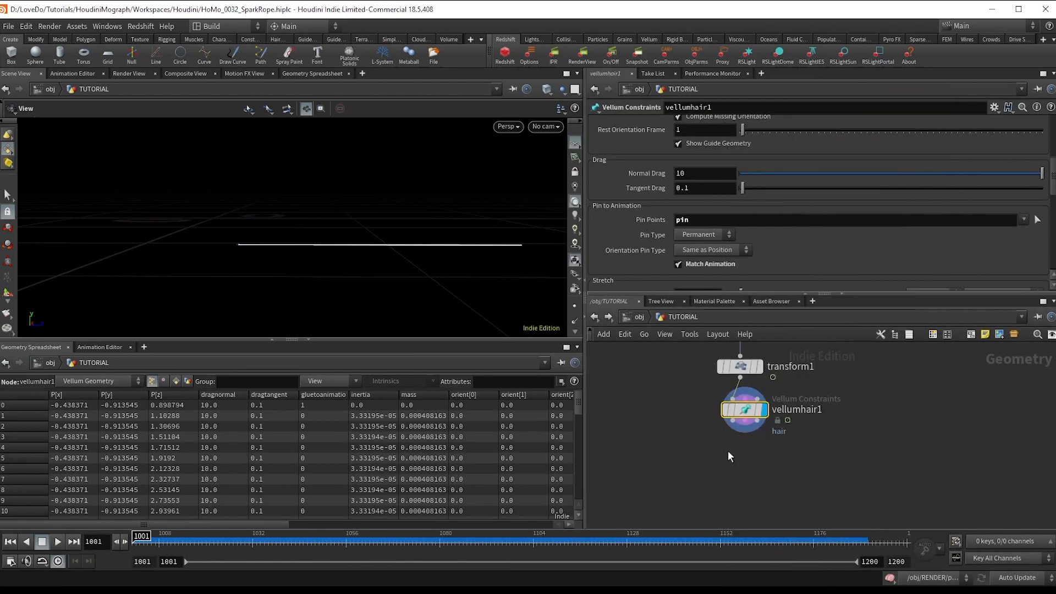
click(727, 452)
scroll(732, 450, up, 2)
click(757, 449)
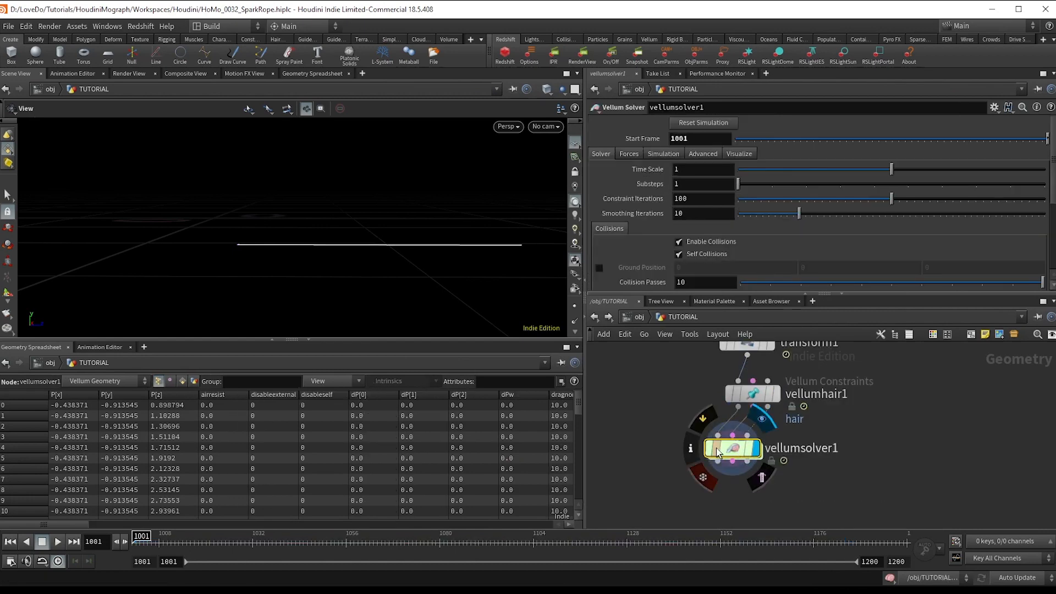
drag(736, 450, 751, 455)
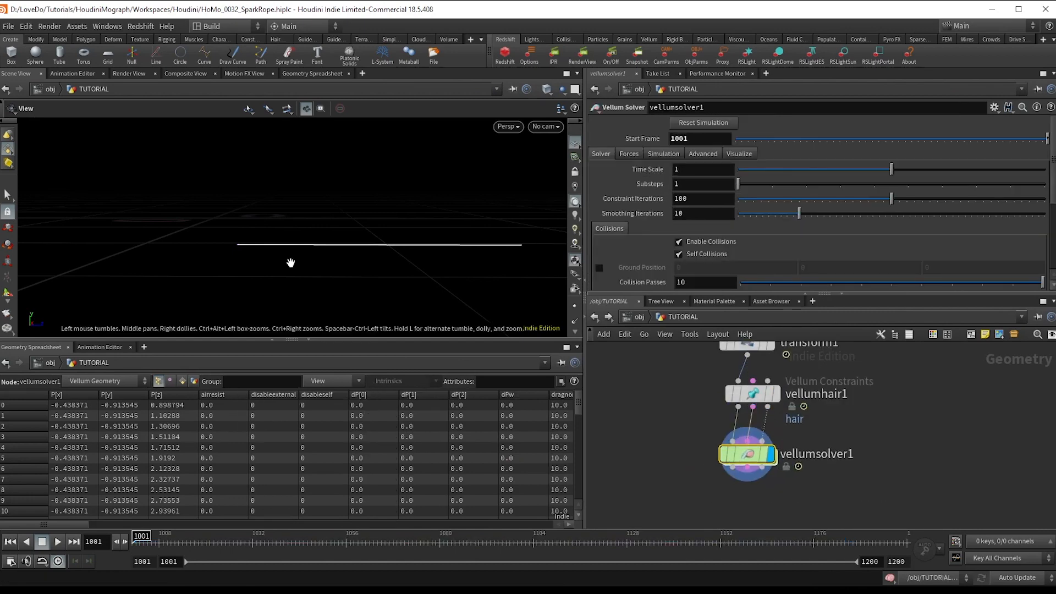
- Look through cam2 while the rope simulation plays back, and stop playback at frame 1071
click(538, 127)
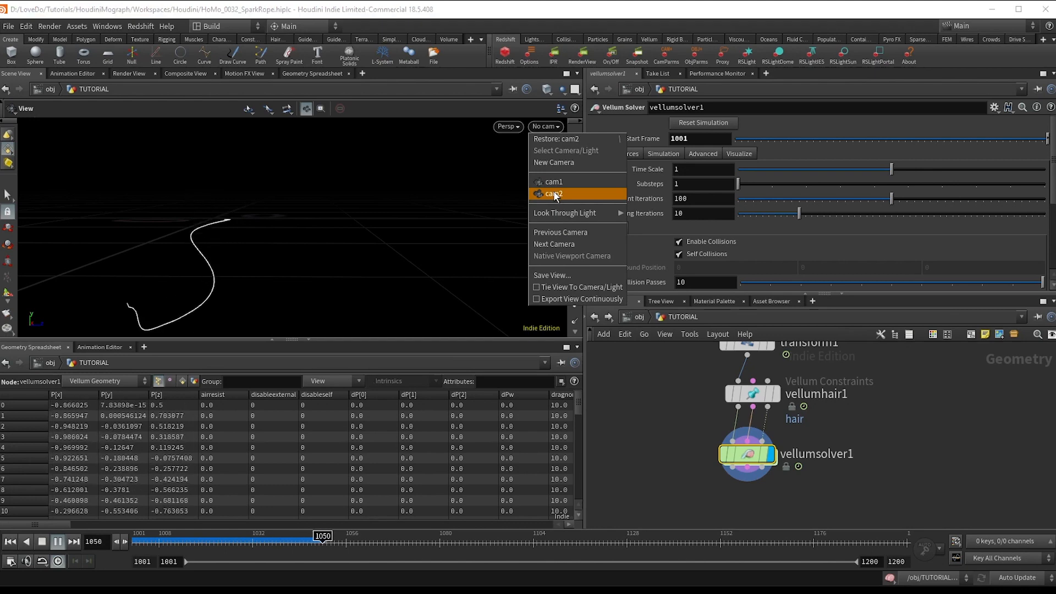
click(554, 194)
click(576, 144)
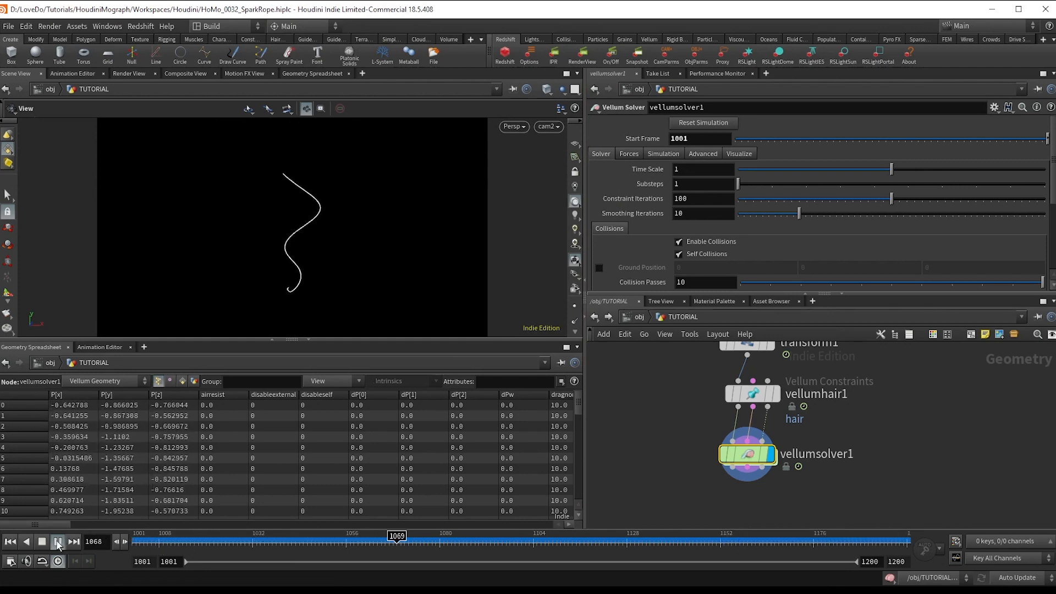
click(58, 541)
- Connect a Smooth node to the Vellum solver's output, display it and align it below the solver
key(Tab)
text(smoo)
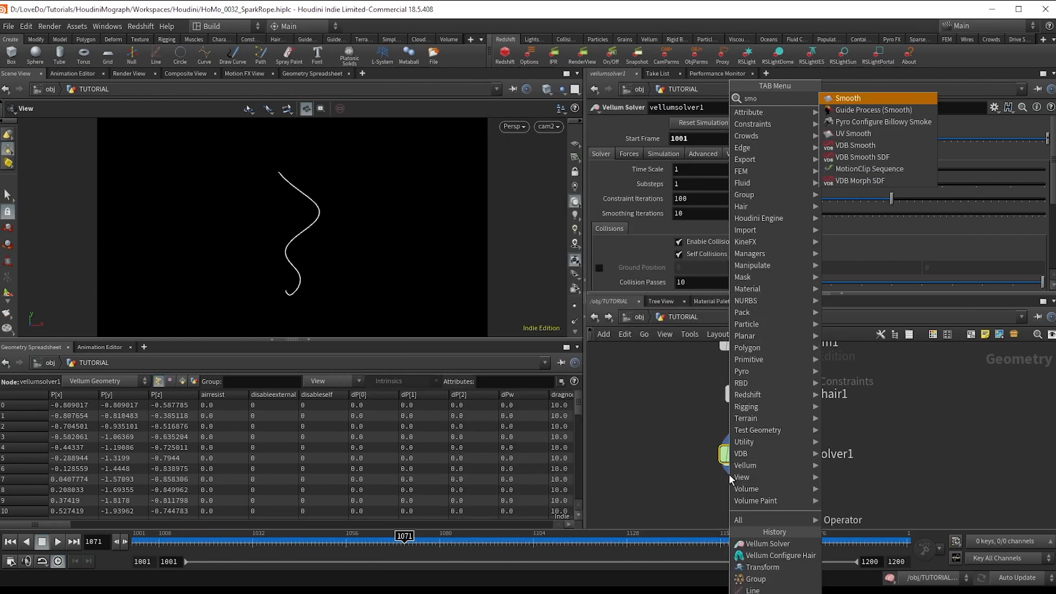
key(Return)
key(Return)
click(751, 509)
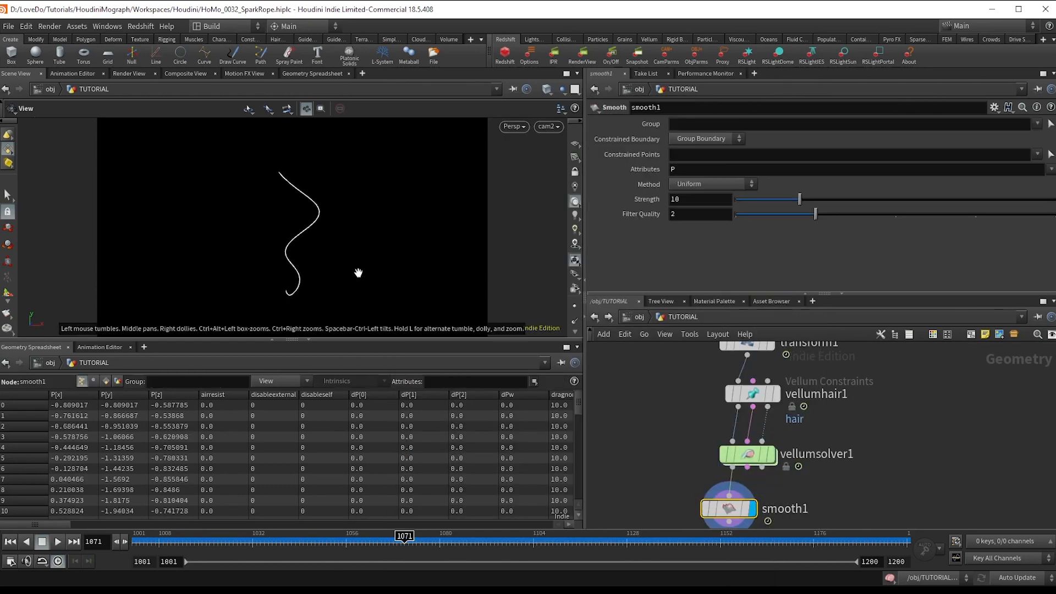
click(706, 507)
click(705, 507)
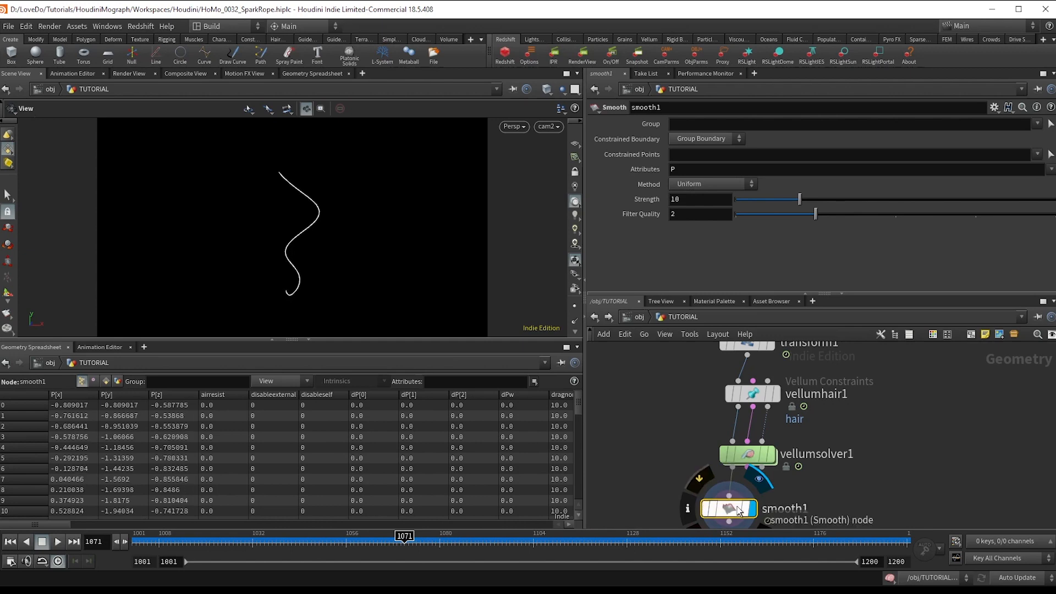
middle_drag(778, 507, 735, 447)
drag(690, 448, 693, 452)
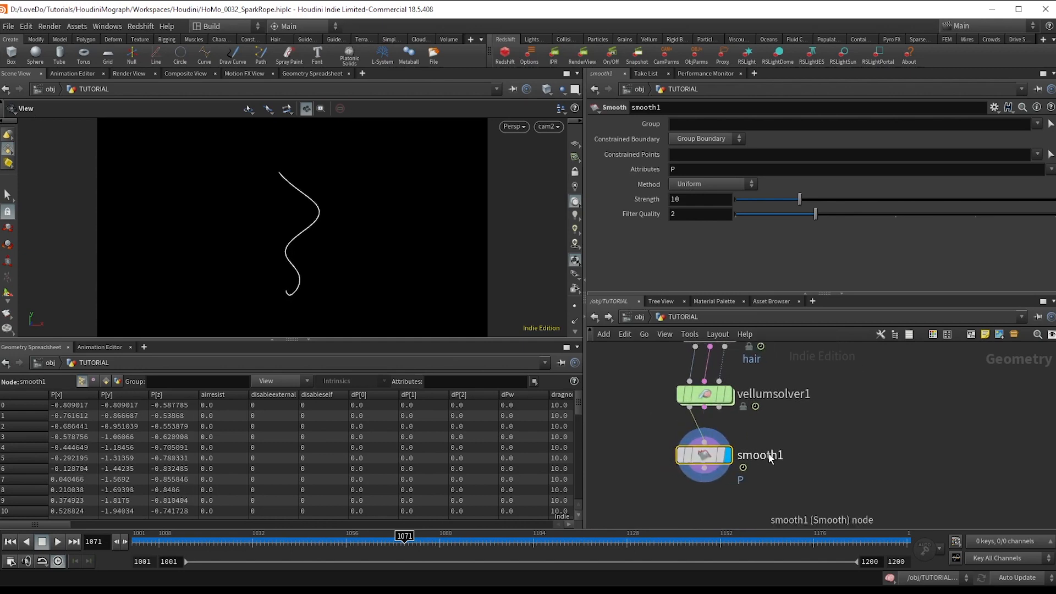
- Add an Attribute Delete node after the Smooth node, set its point attributes to * ^v, and display it
scroll(726, 434, down, 2)
click(726, 431)
key(Tab)
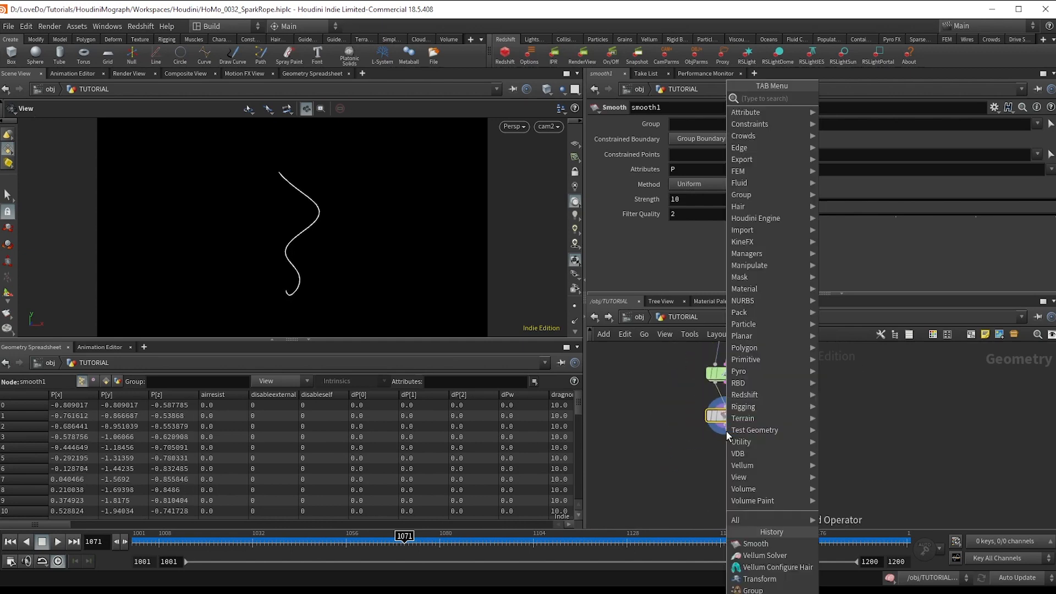
text(attde)
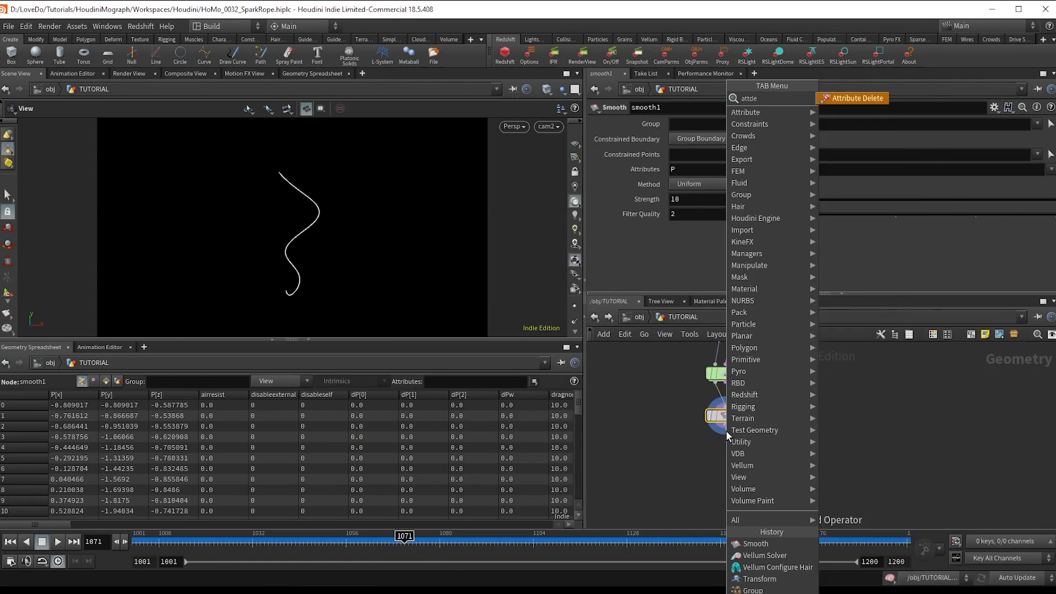
key(Return)
click(681, 149)
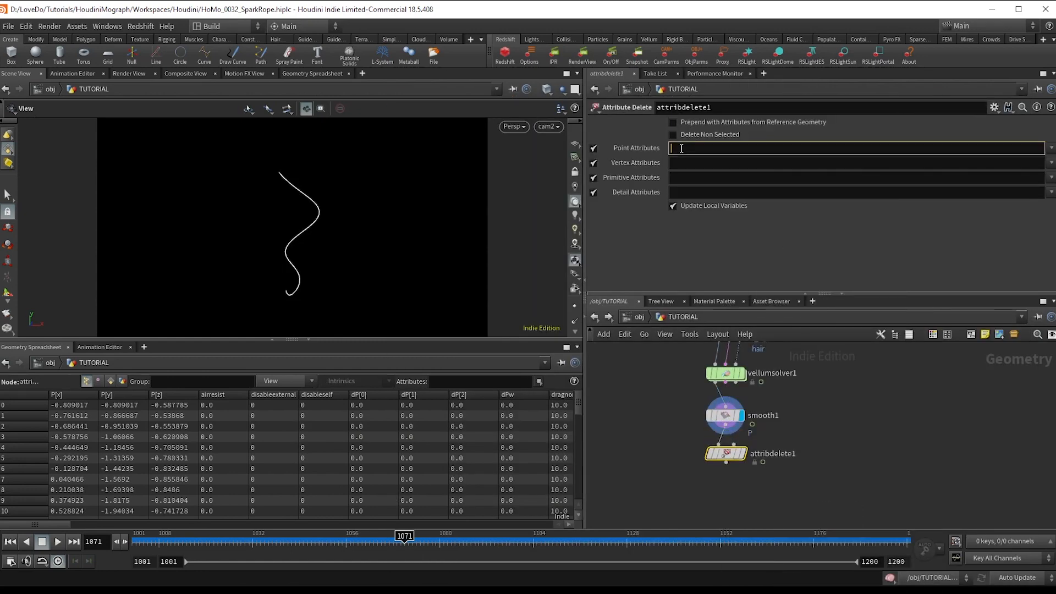
text(* ^v)
key(Return)
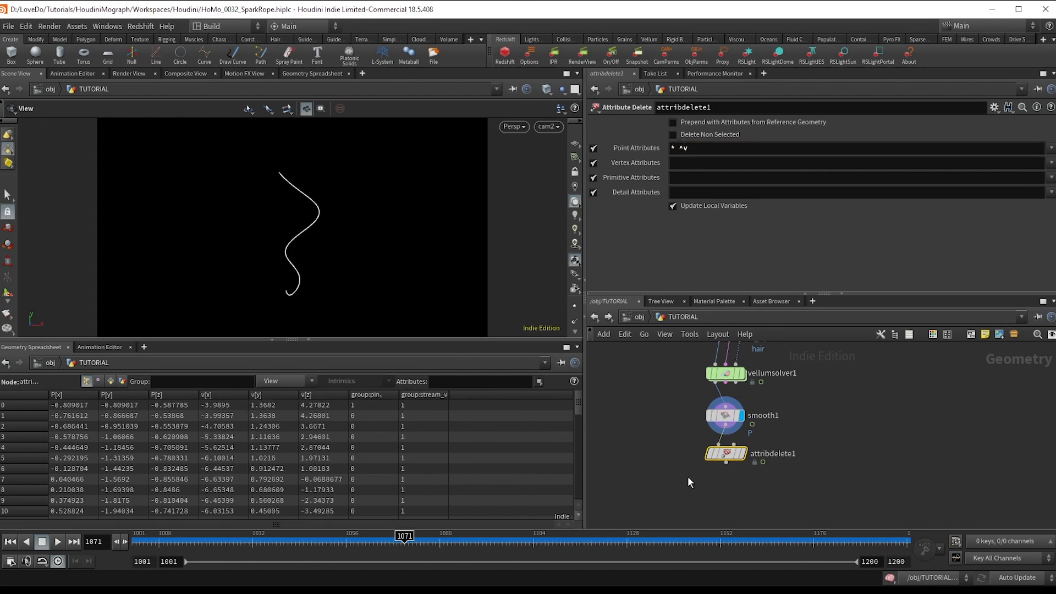
click(743, 454)
scroll(731, 454, up, 2)
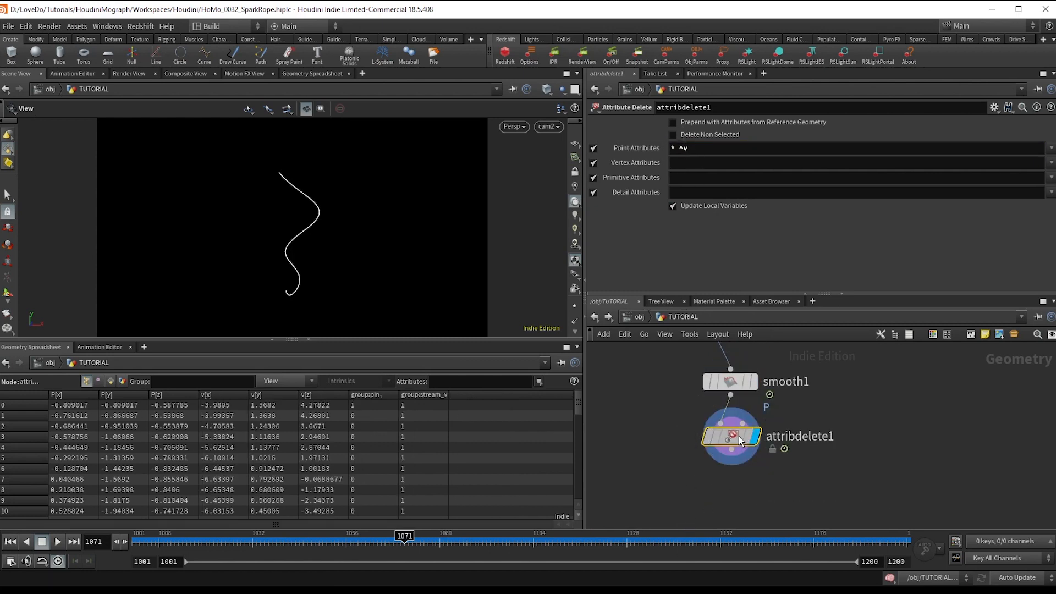
- Connect a PolyFrame node to the Attribute Delete node's output and display it
click(731, 450)
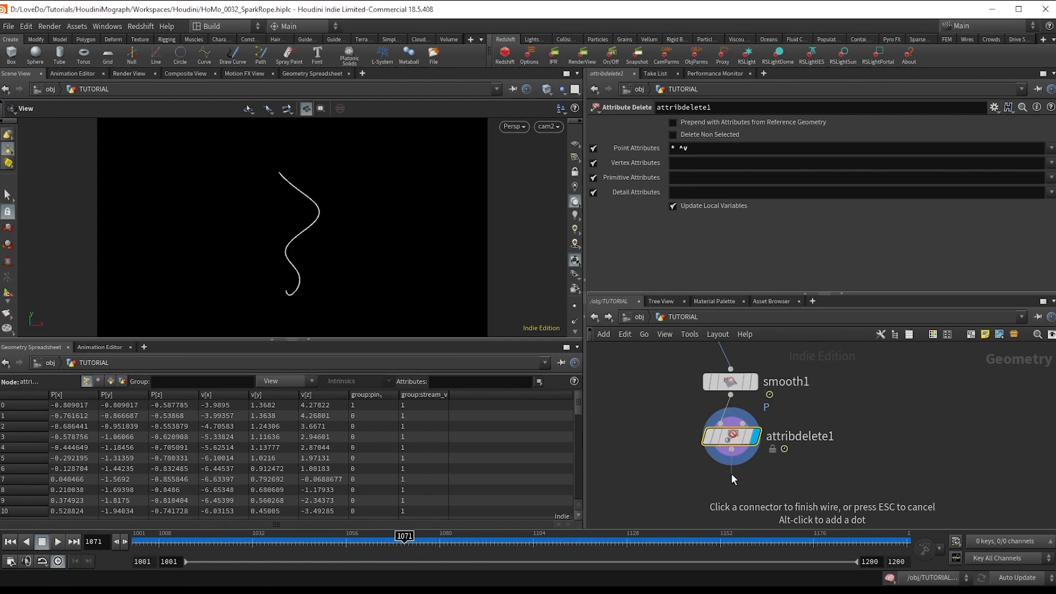
key(Tab)
text(polyframe)
key(Return)
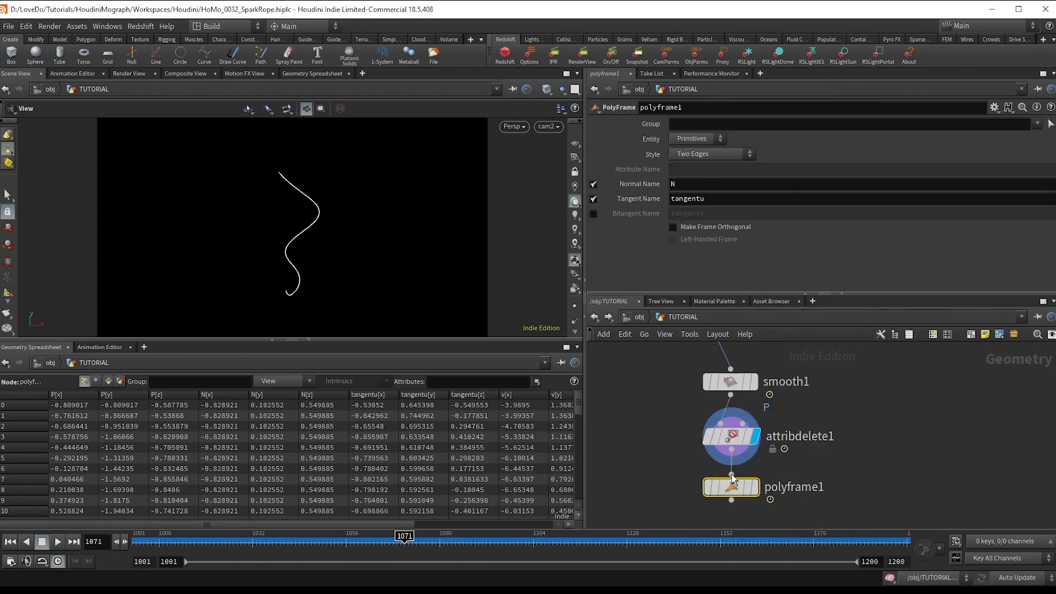
click(731, 478)
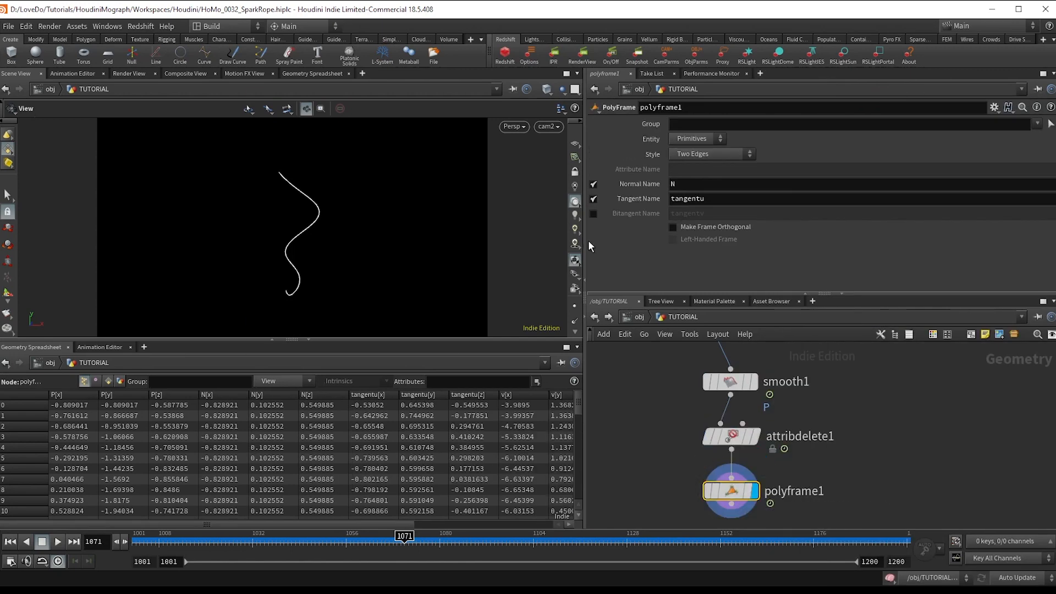
- Disable the PolyFrame's normal output and set its tangent name to N
click(593, 184)
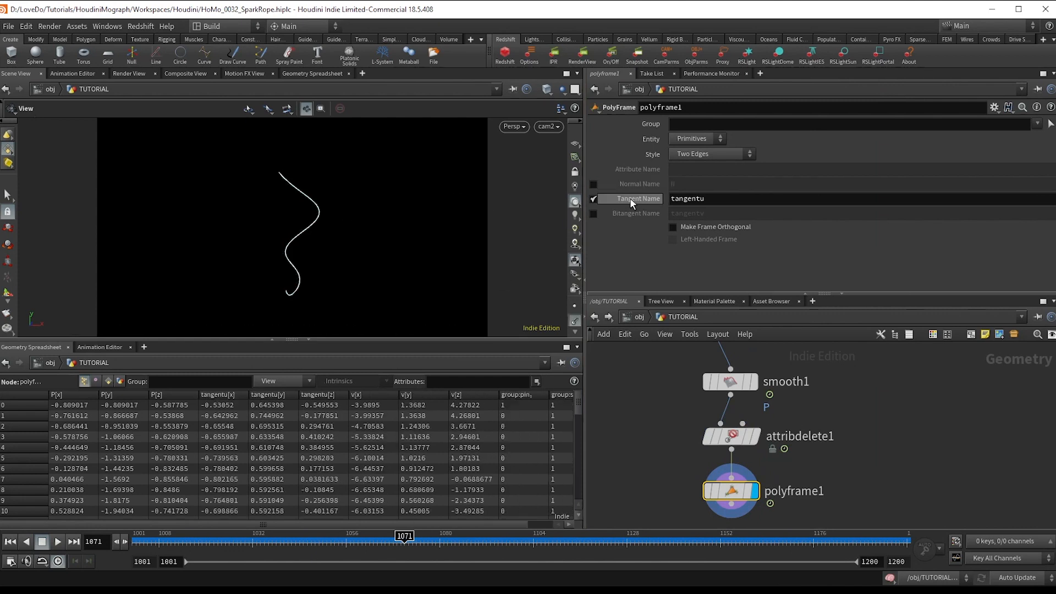
double_click(710, 199)
key(Return)
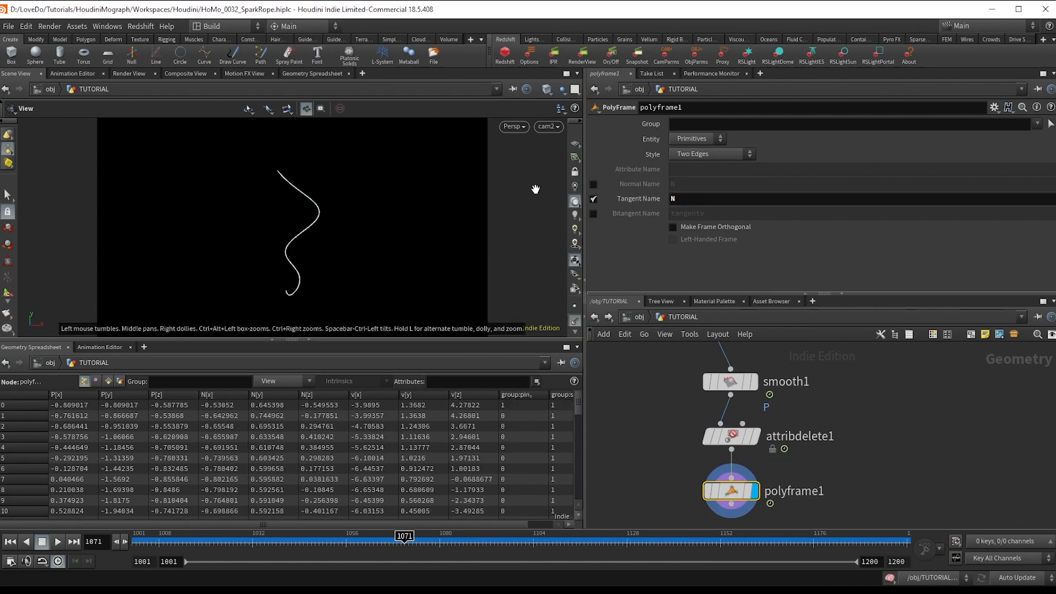
- Inspect the normals along the rope curve up close, and look through cam2 again
drag(312, 206, 256, 258)
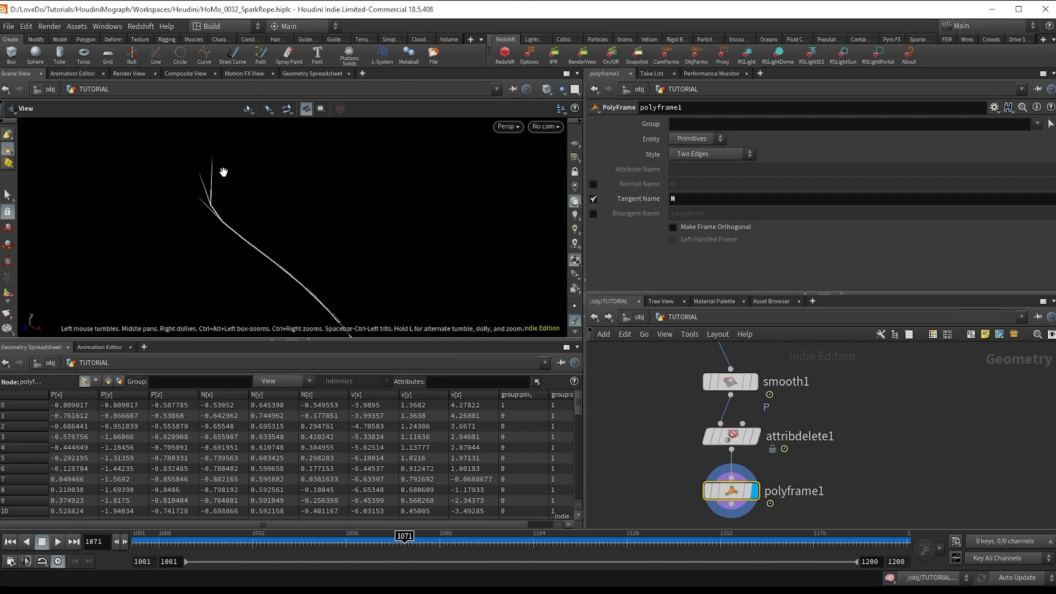
drag(341, 329, 431, 278)
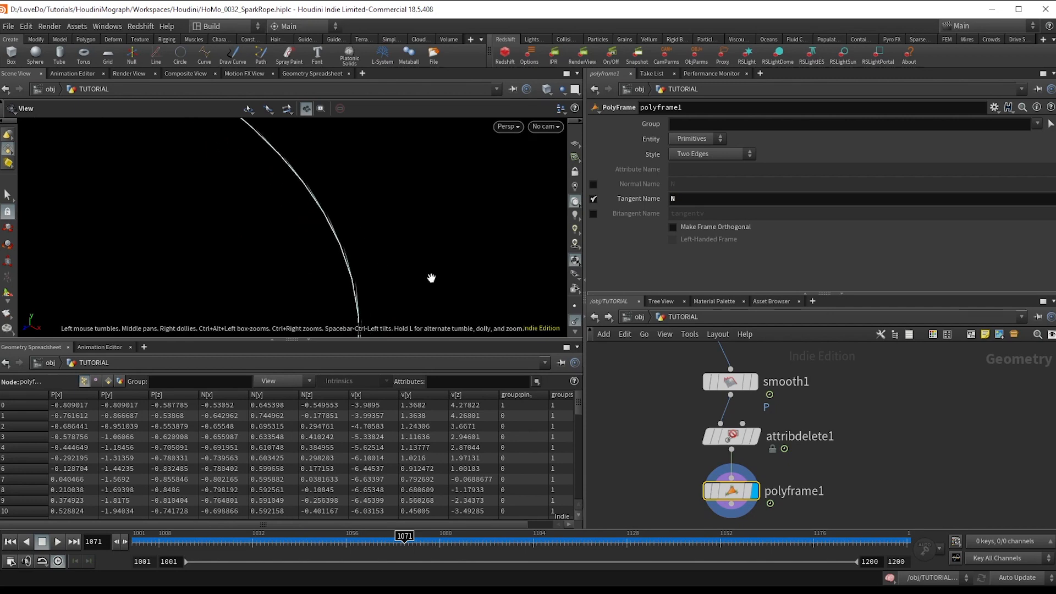
click(552, 130)
click(556, 193)
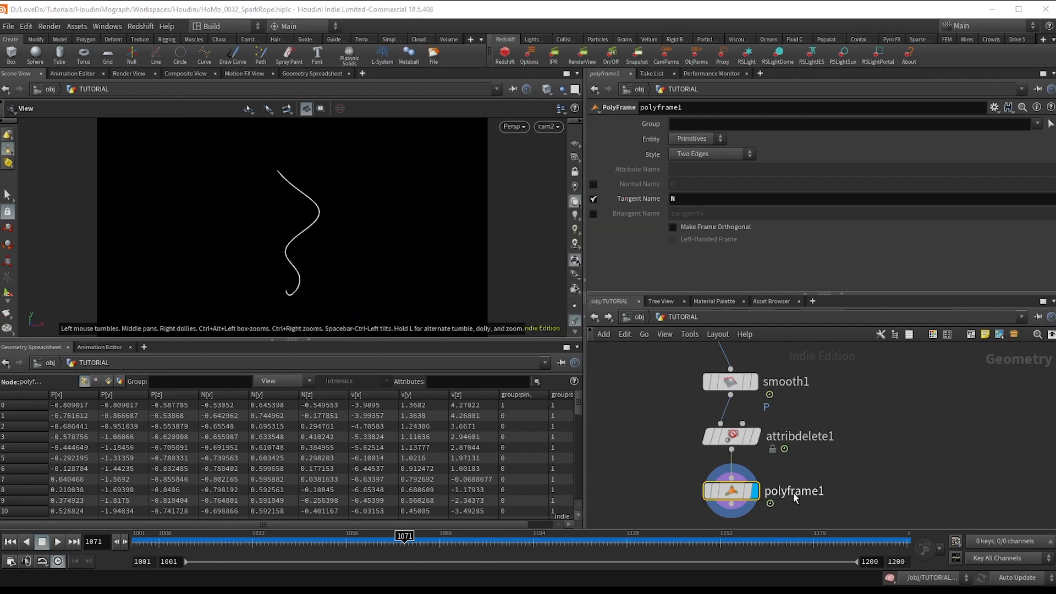
- Review the node chain and scrub the rope simulation between frames 1001 and 1049, ending at frame 1001
scroll(794, 498, down, 4)
click(749, 422)
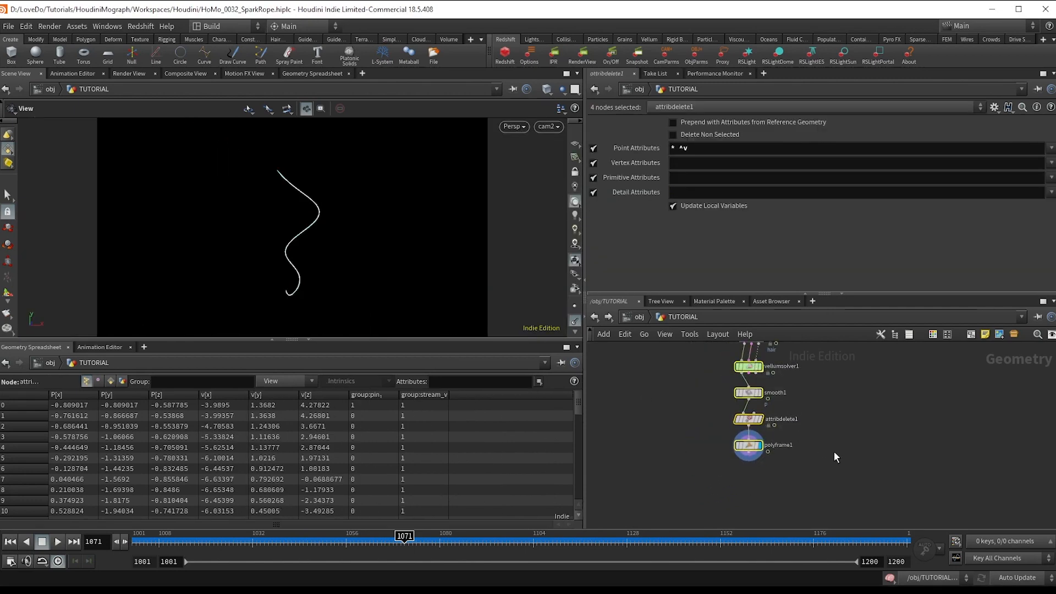
scroll(833, 451, up, 3)
scroll(753, 443, down, 4)
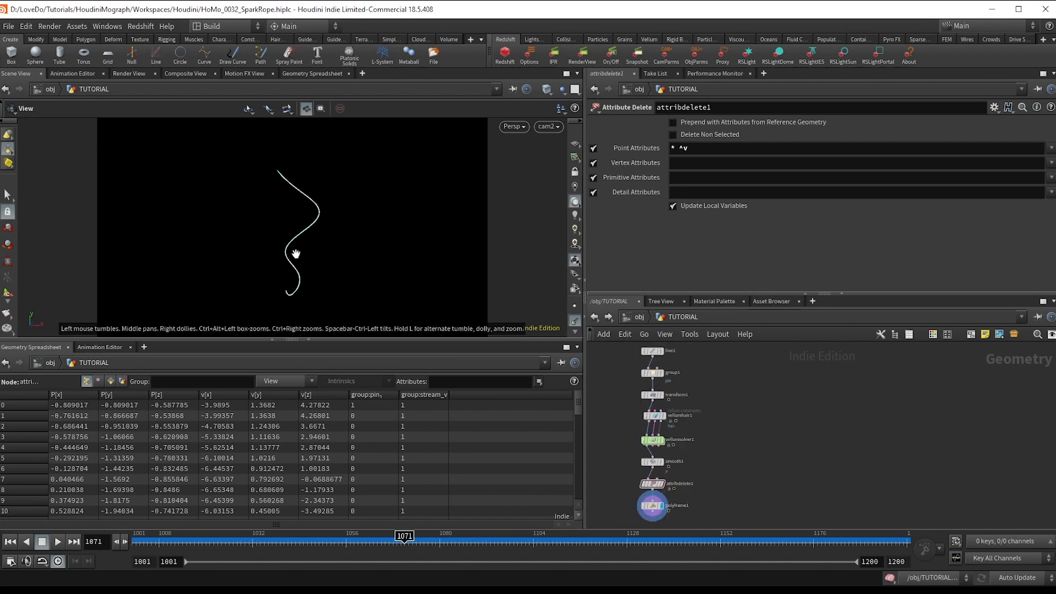
drag(175, 542, 95, 545)
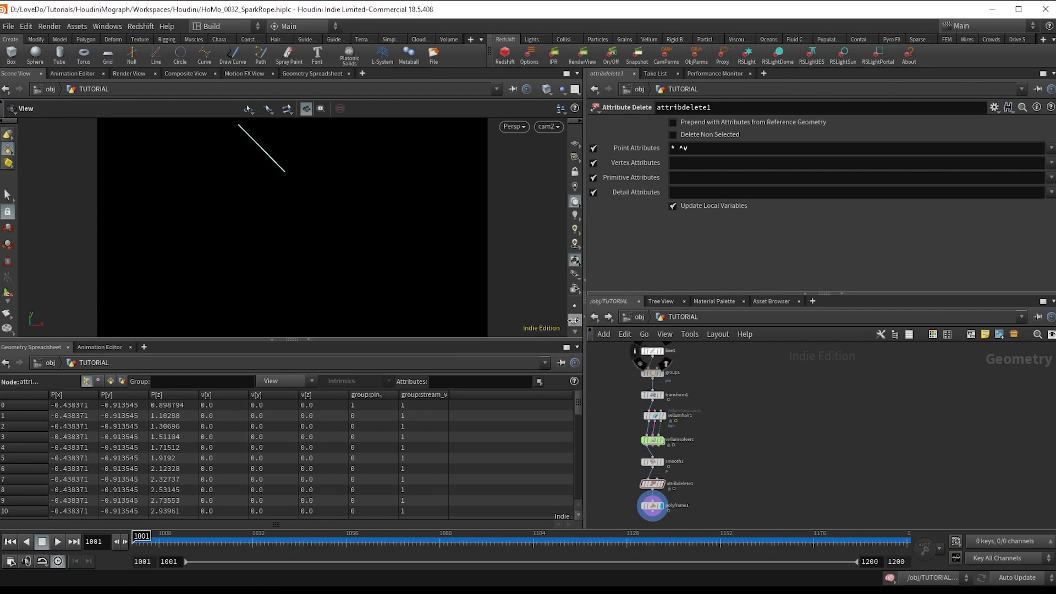
drag(189, 532, 320, 534)
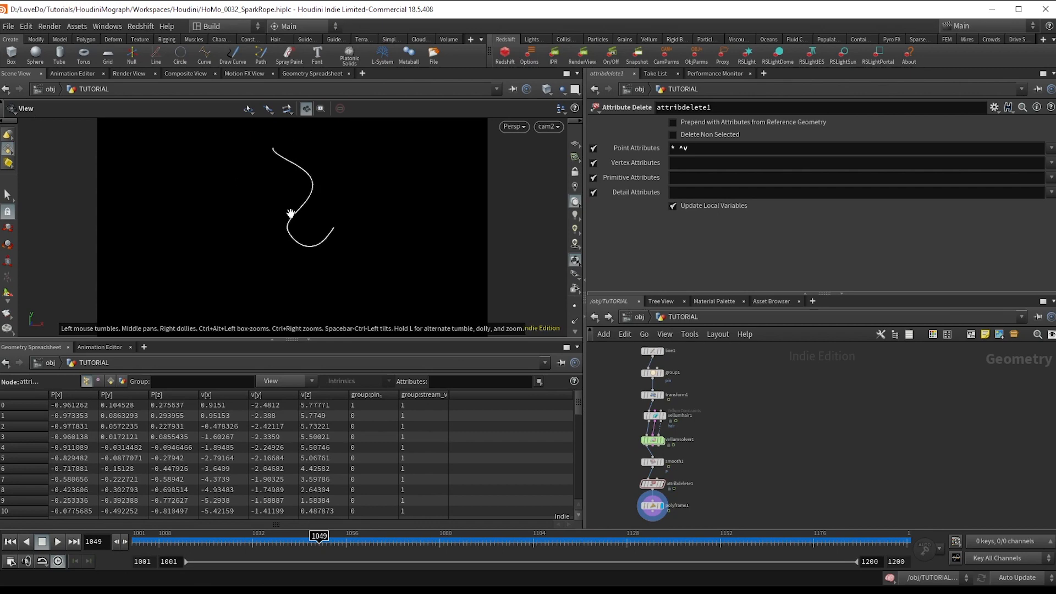
drag(321, 539, 137, 536)
- Branch a Blast node off the pin group node, beside the simulation chain
drag(331, 145, 113, 237)
key(g)
drag(292, 249, 386, 270)
scroll(715, 402, up, 3)
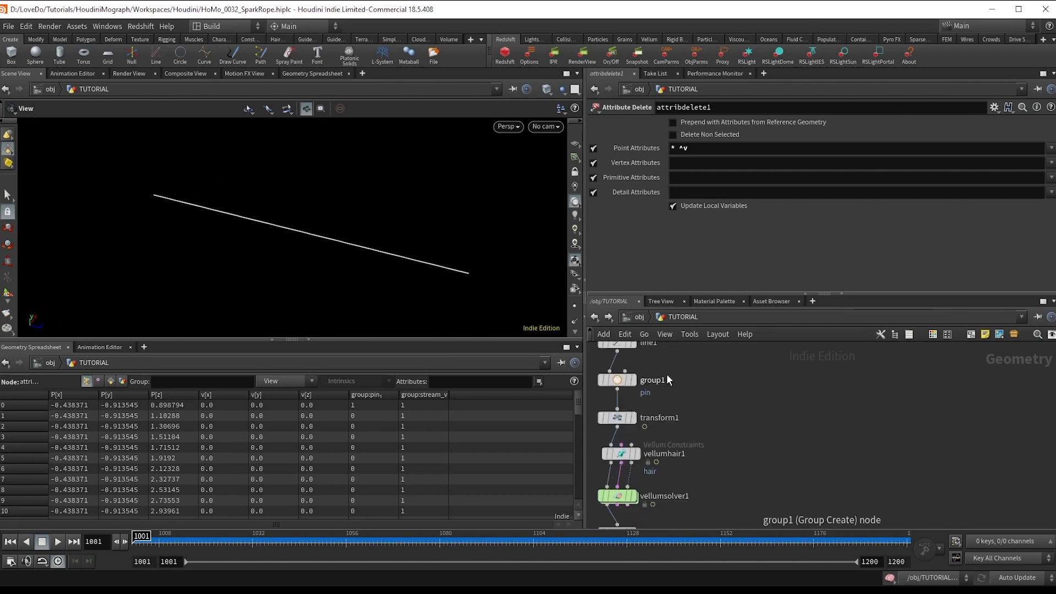
click(616, 390)
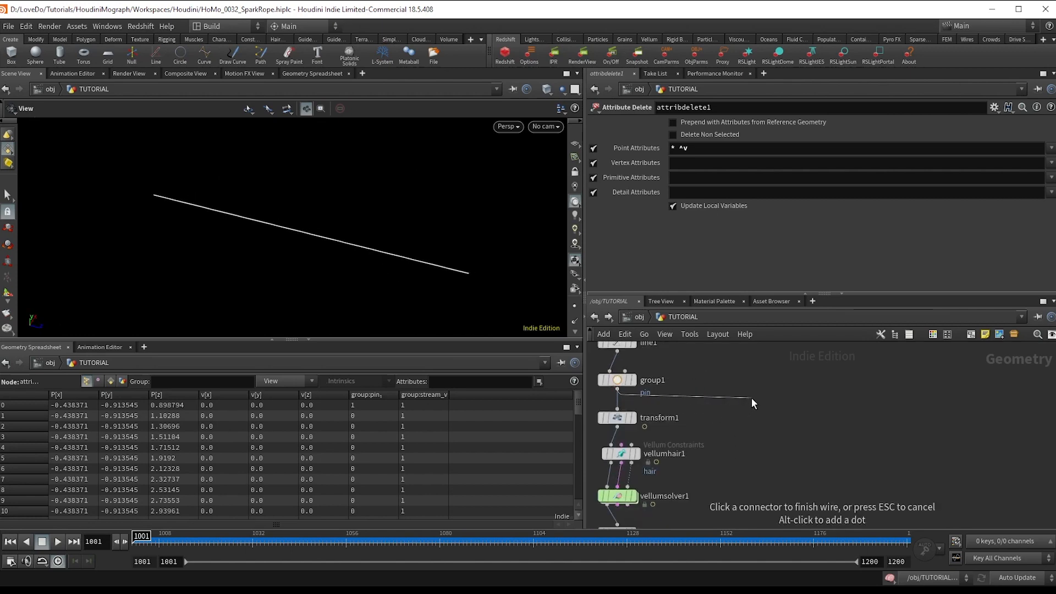
key(Tab)
text(bla)
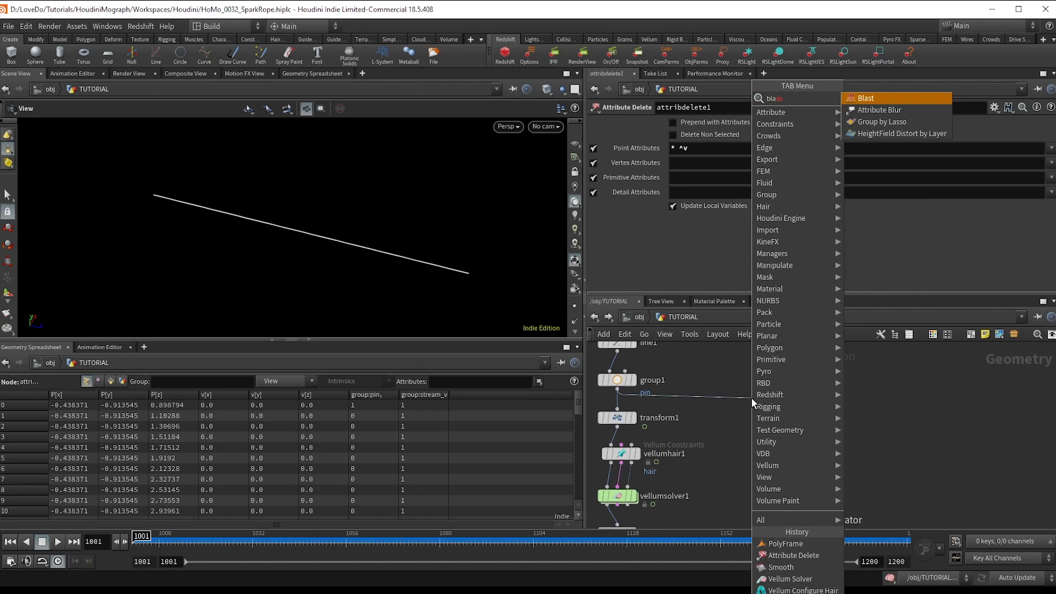
key(Return)
click(751, 397)
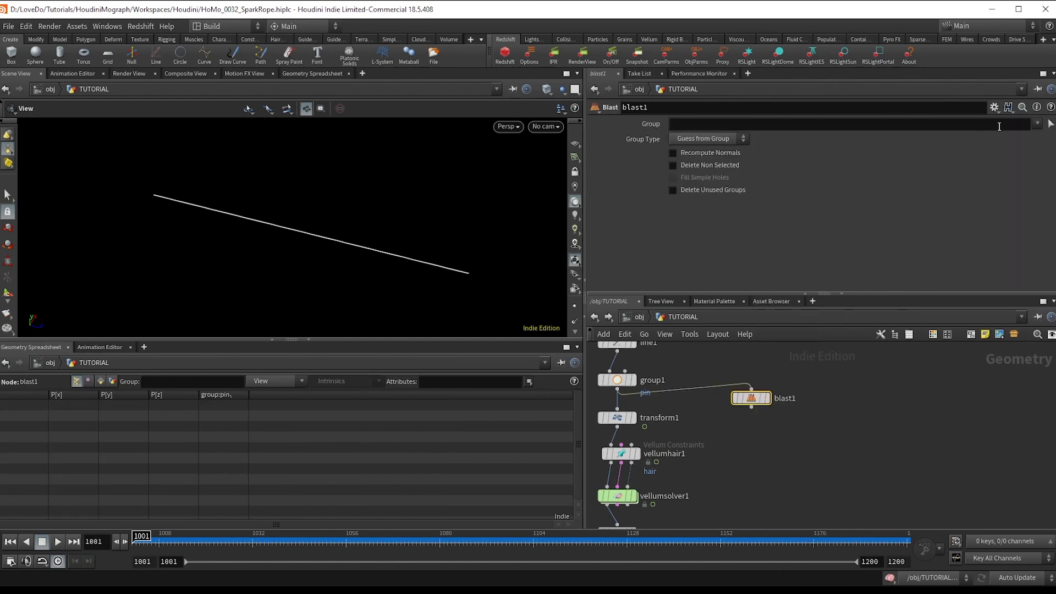
- Set the Blast group to pin with Delete Non Selected enabled, display the node and place it farther from the chain
click(1041, 136)
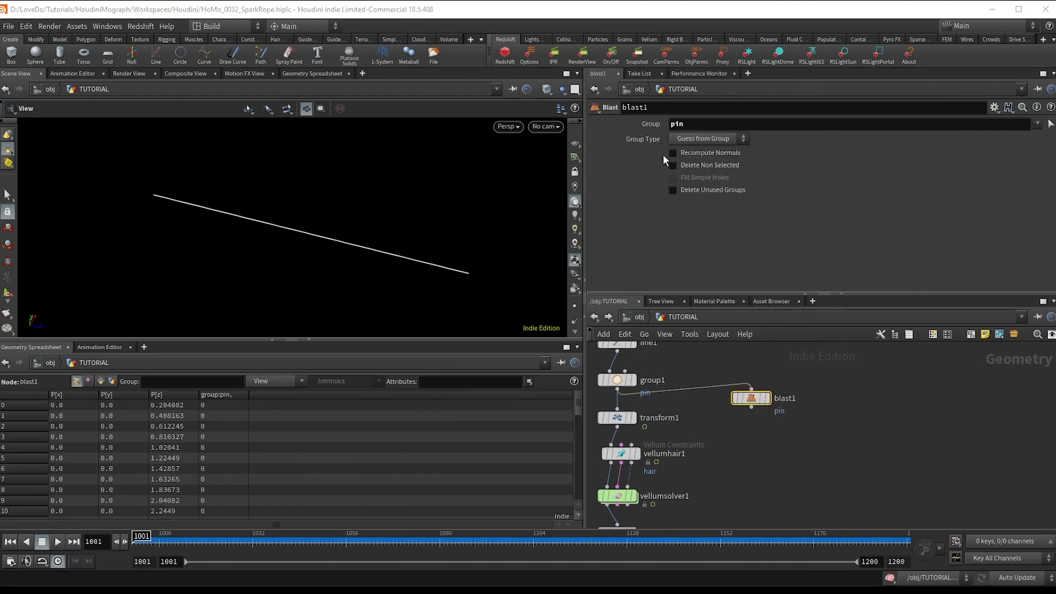
click(673, 165)
click(768, 398)
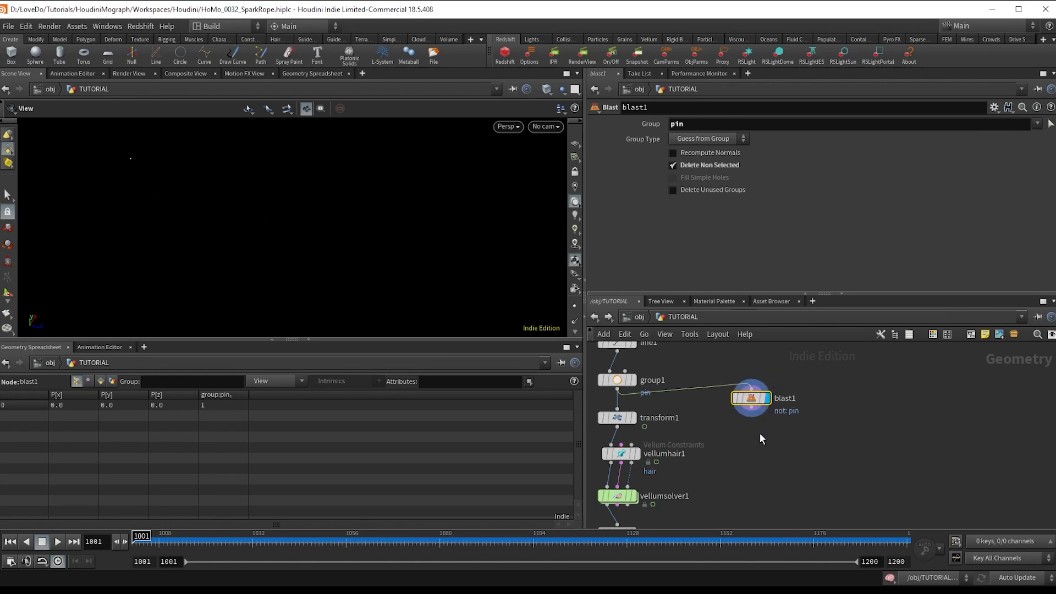
middle_drag(760, 435, 754, 425)
drag(746, 391, 795, 401)
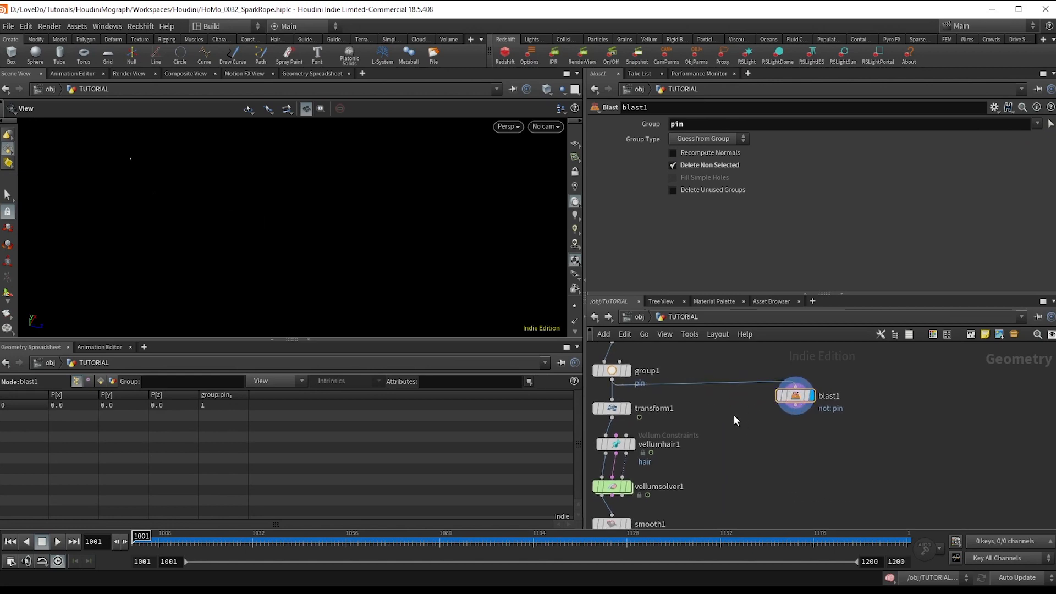
- Add a Sphere node to the network between the simulation chain and the Blast node
key(Tab)
text(sph)
key(Return)
click(733, 415)
- Add a Copy to Points node below the Blast, wiring the sphere as geometry to copy and the Blast as target points
key(Tab)
text(c)
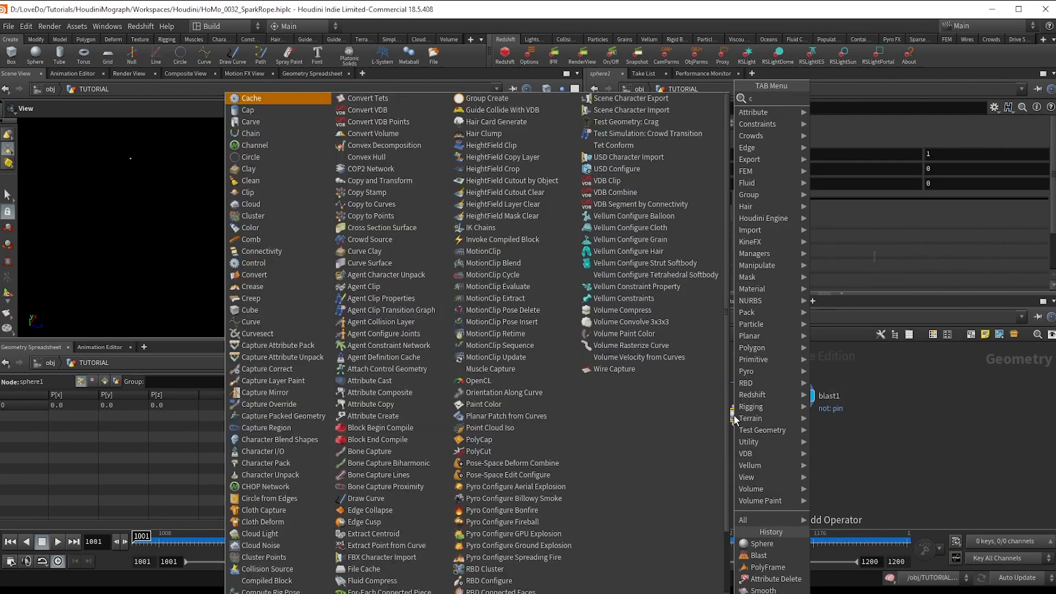
text(tp)
key(Return)
click(733, 415)
drag(733, 418, 783, 472)
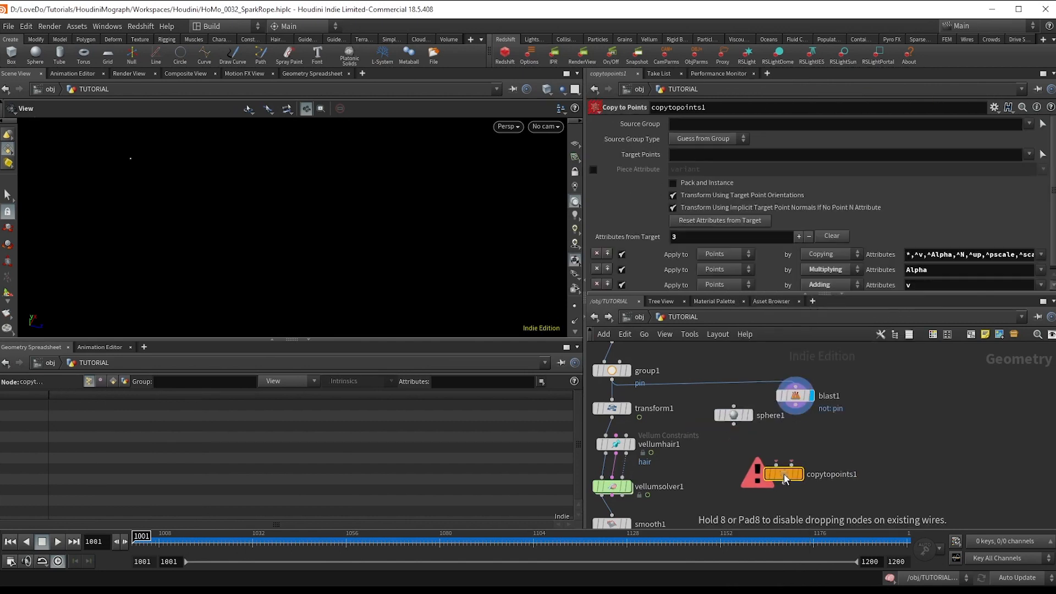
click(792, 466)
click(795, 403)
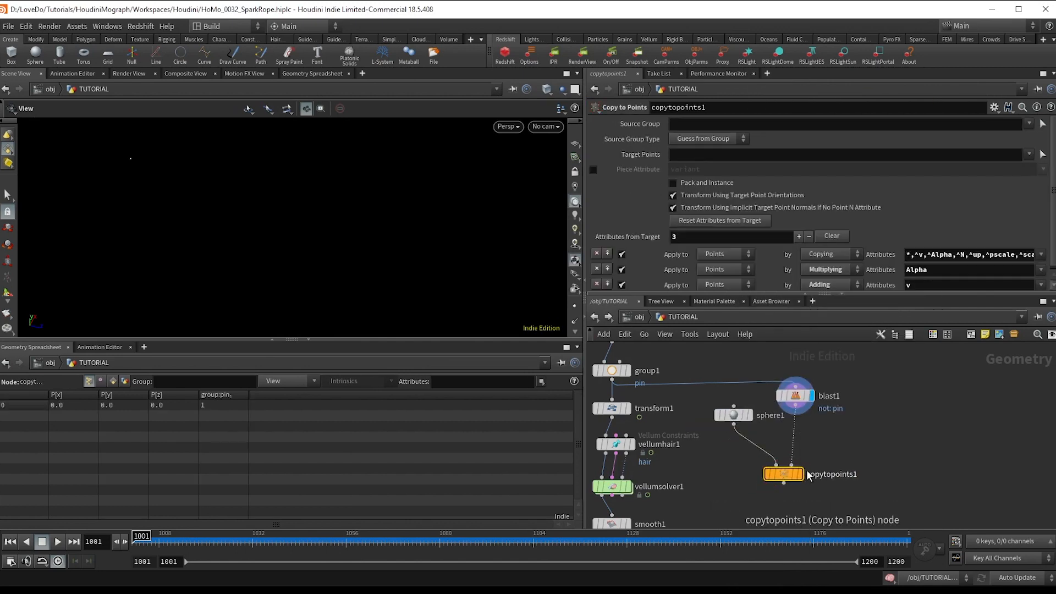
- Display the Copy to Points node and set the sphere's Uniform Scale to 0.02
click(734, 415)
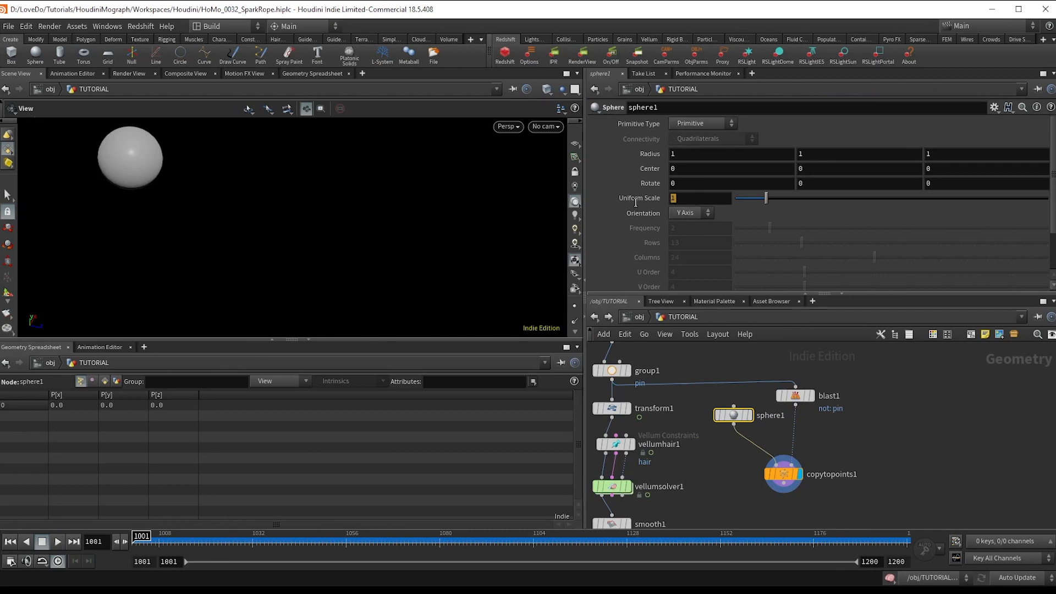
text(.02)
key(Return)
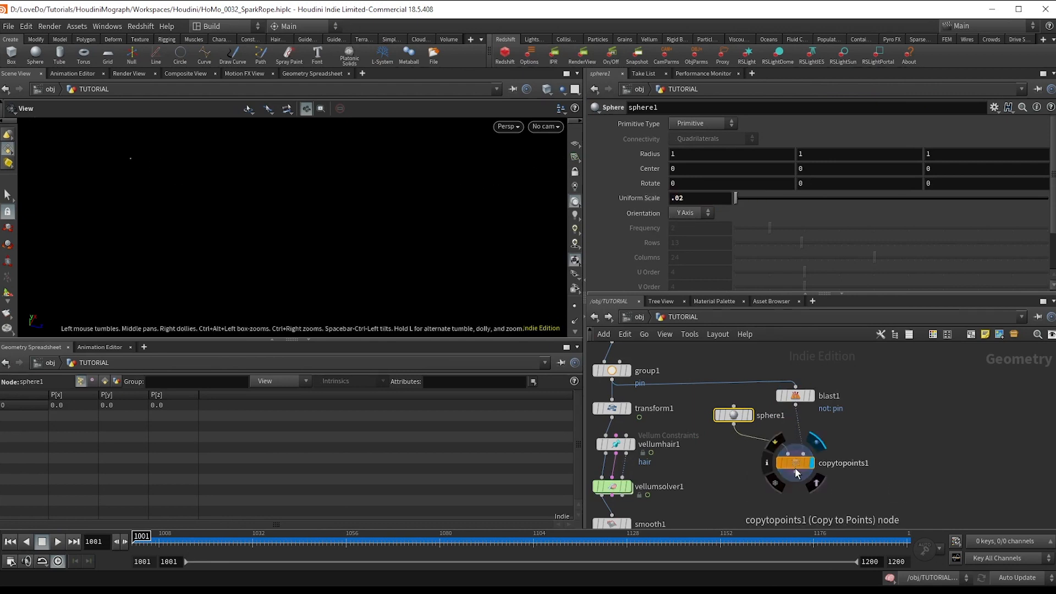
- Add a POP Network below Copy to Points, connected to its output, and display it
click(783, 490)
key(Tab)
text(popn)
key(Return)
key(Return)
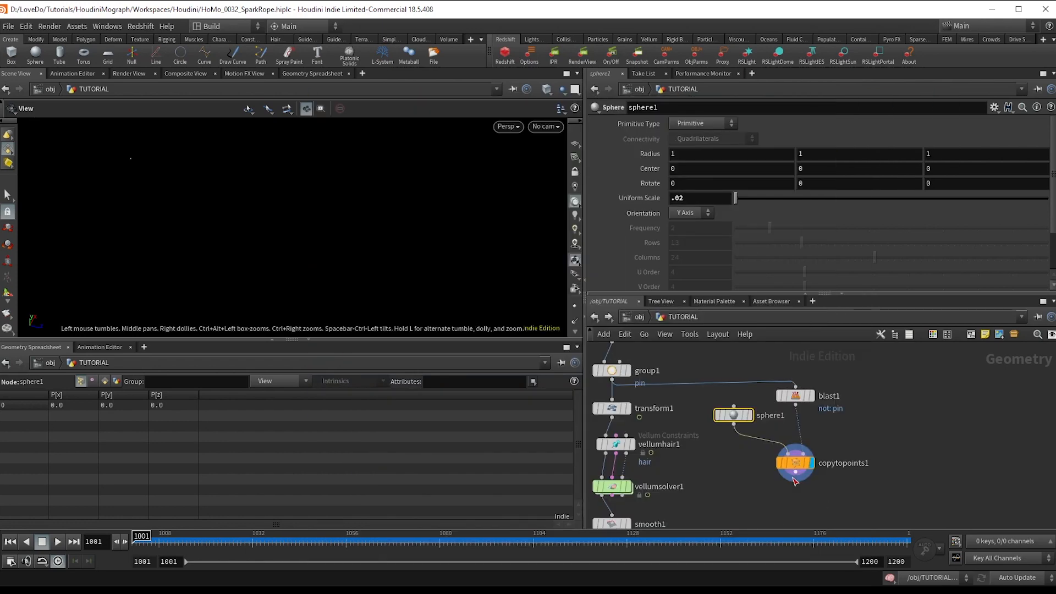
middle_drag(883, 473, 886, 435)
click(818, 459)
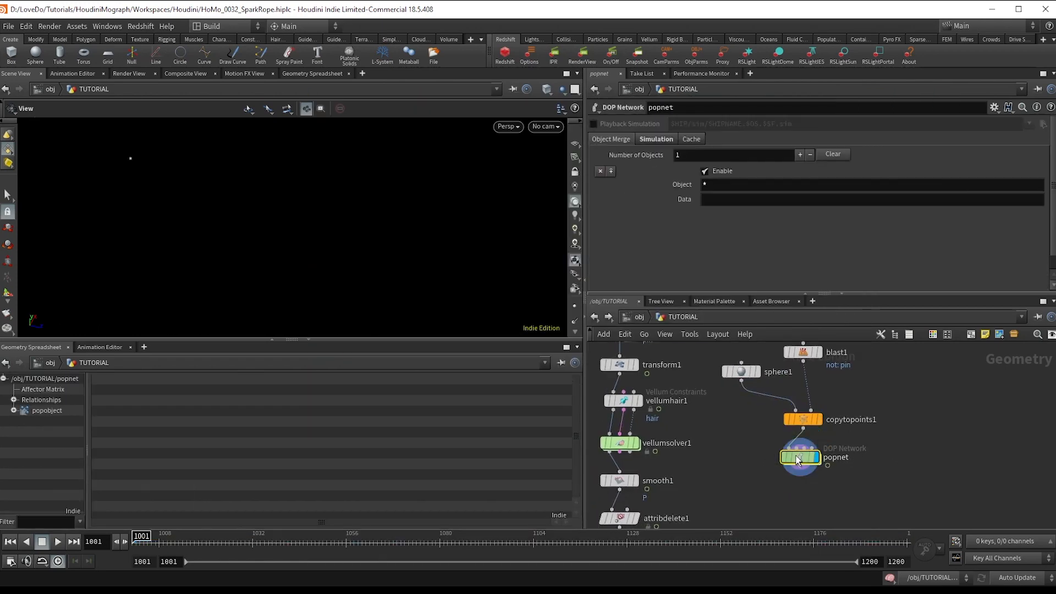
- Set the POP network's simulation Substeps to 3 and check frame 1002, returning to frame 1001
click(655, 138)
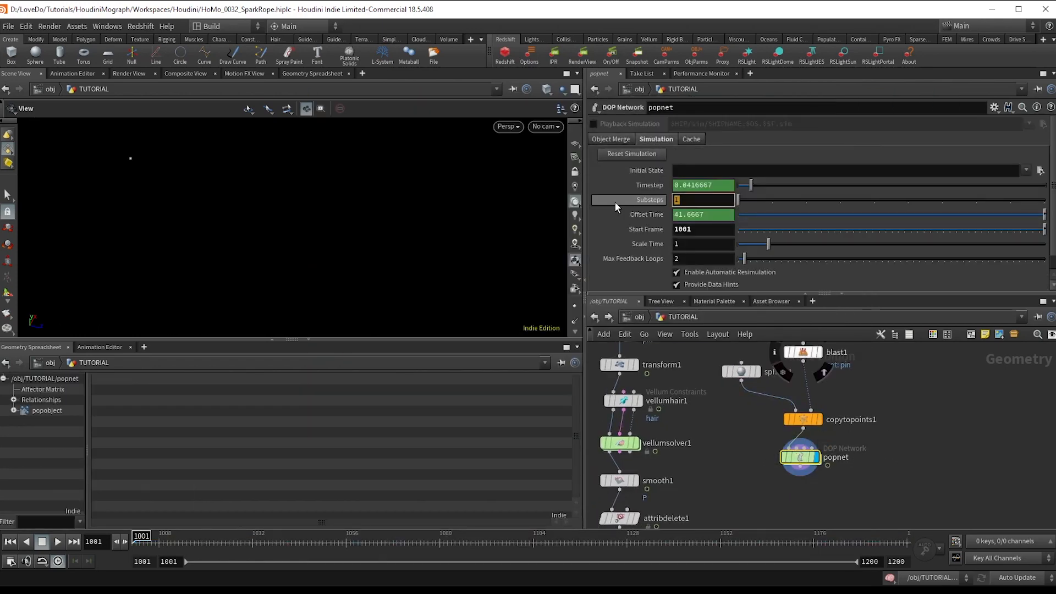
text(3)
key(Return)
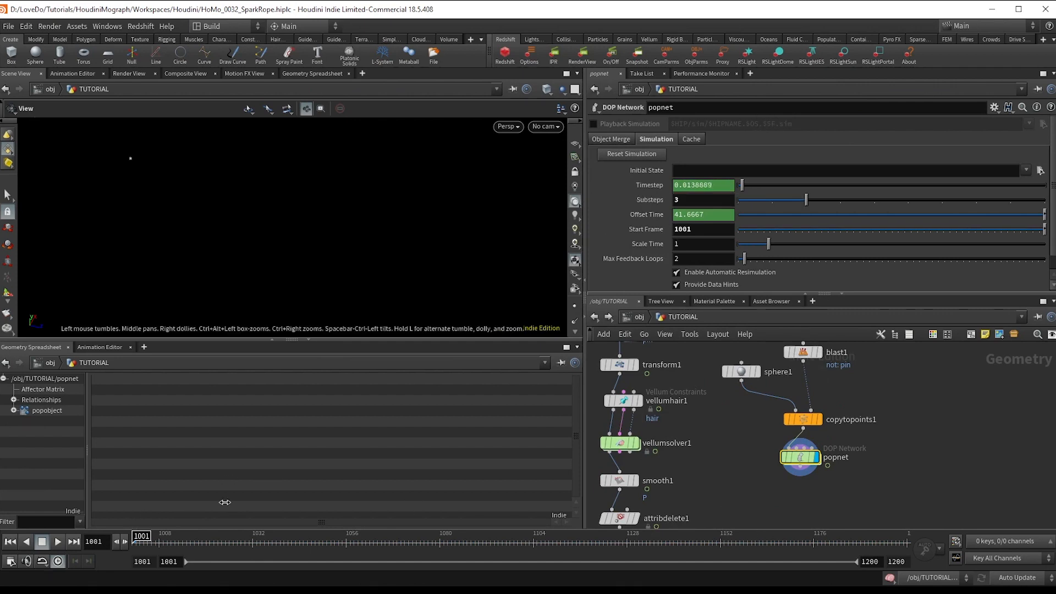
key(Right)
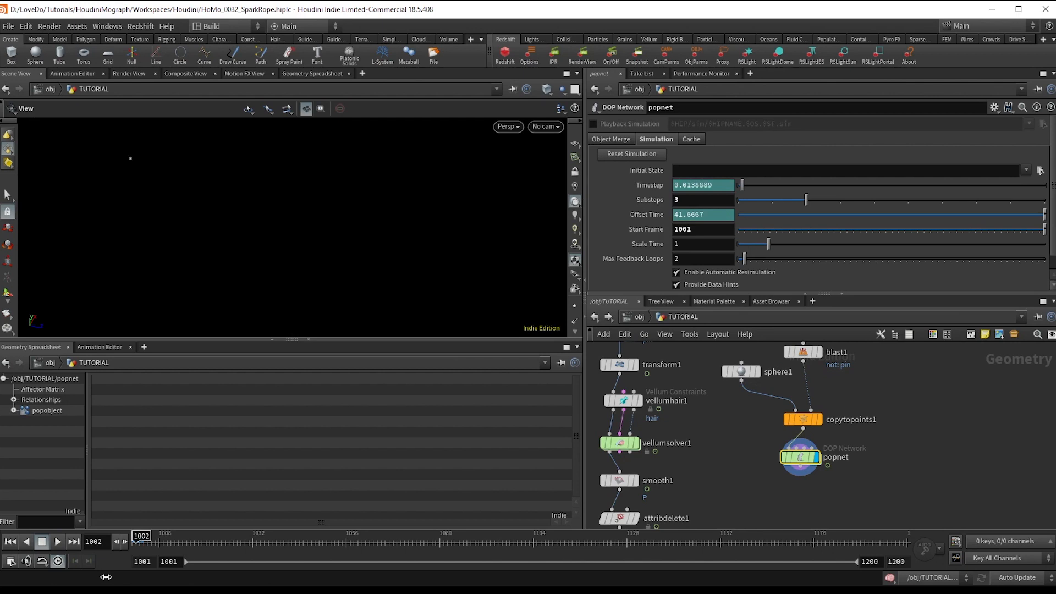
key(Left)
- Inside the POP network, place source_first_input well above the merge node and play the simulation briefly
double_click(802, 459)
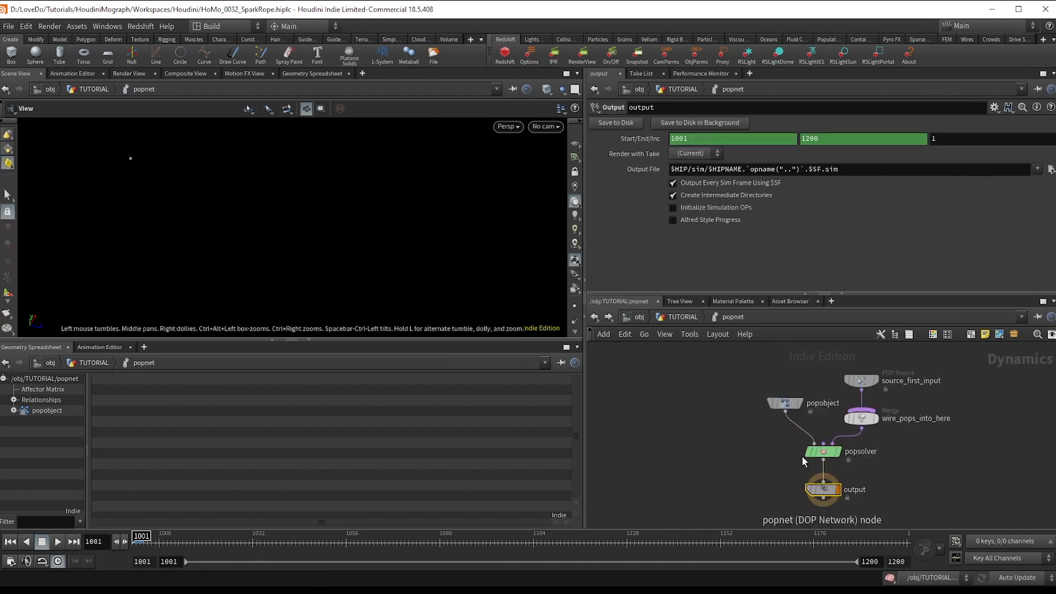
scroll(822, 495, down, 3)
drag(766, 413, 764, 363)
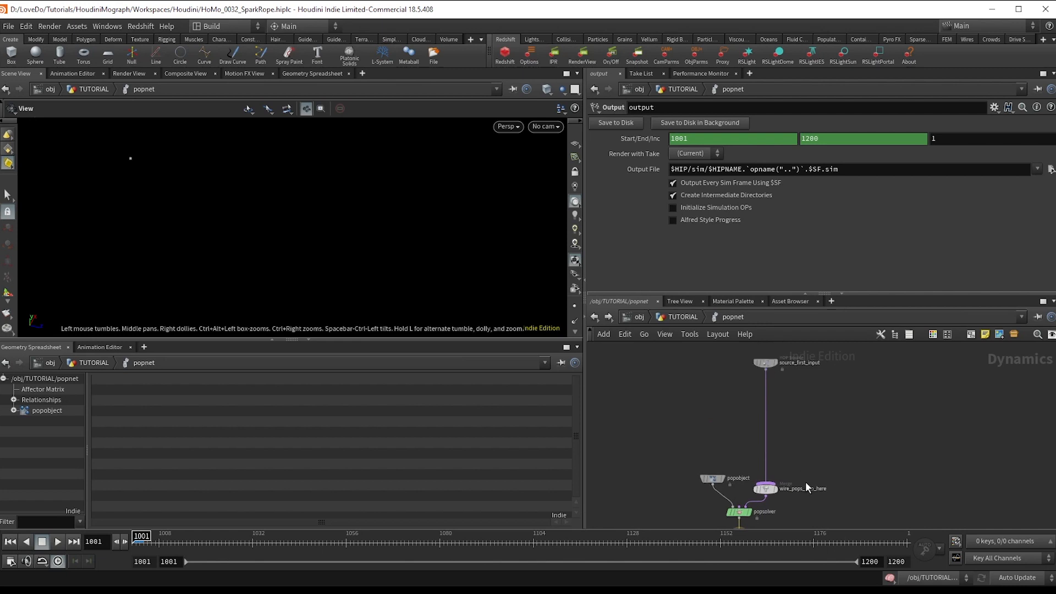
click(57, 542)
click(58, 542)
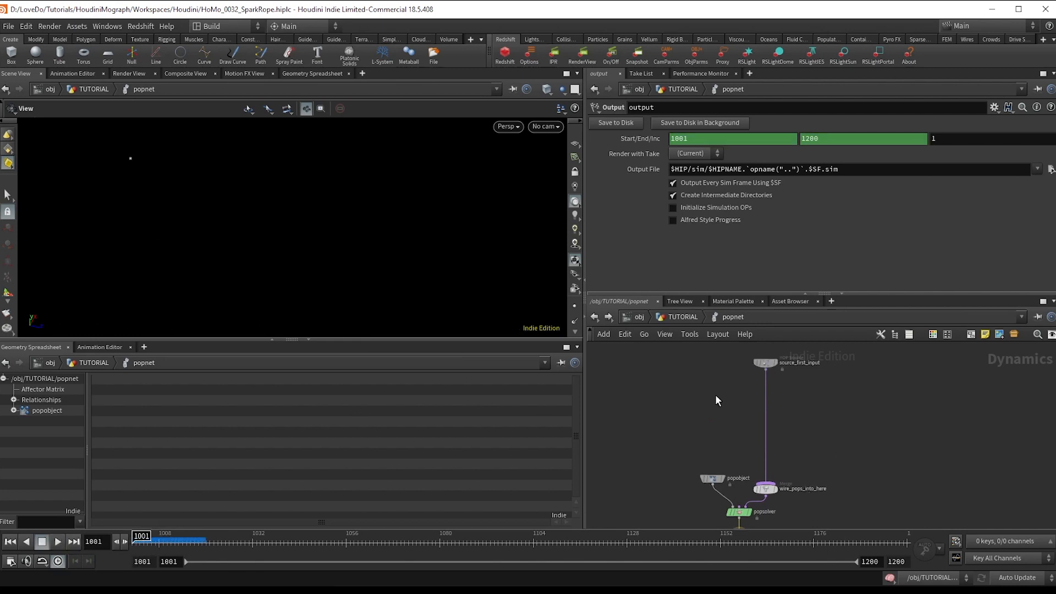
- Set the particle source's Const. Birth Rate to 2000 and its Life Expectancy to 2
scroll(764, 355, up, 2)
click(766, 367)
scroll(766, 369, down, 3)
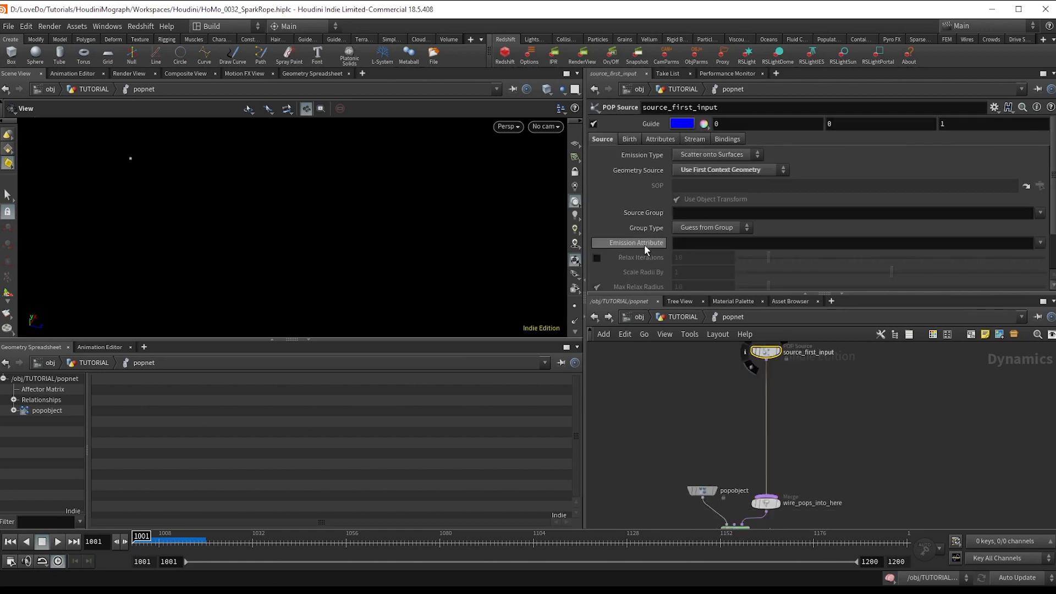
click(630, 139)
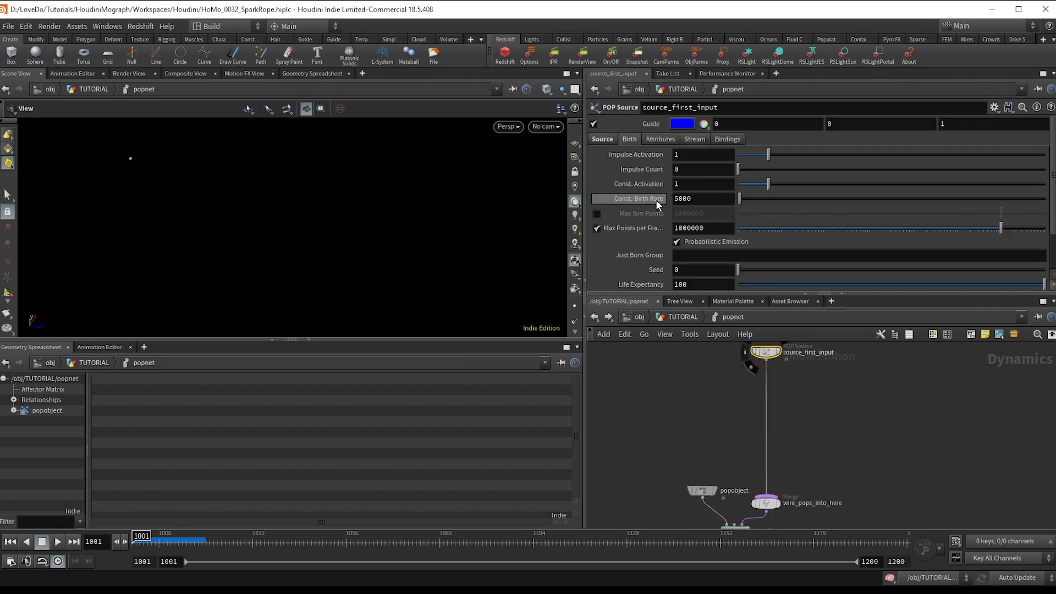
text(2)
key(Return)
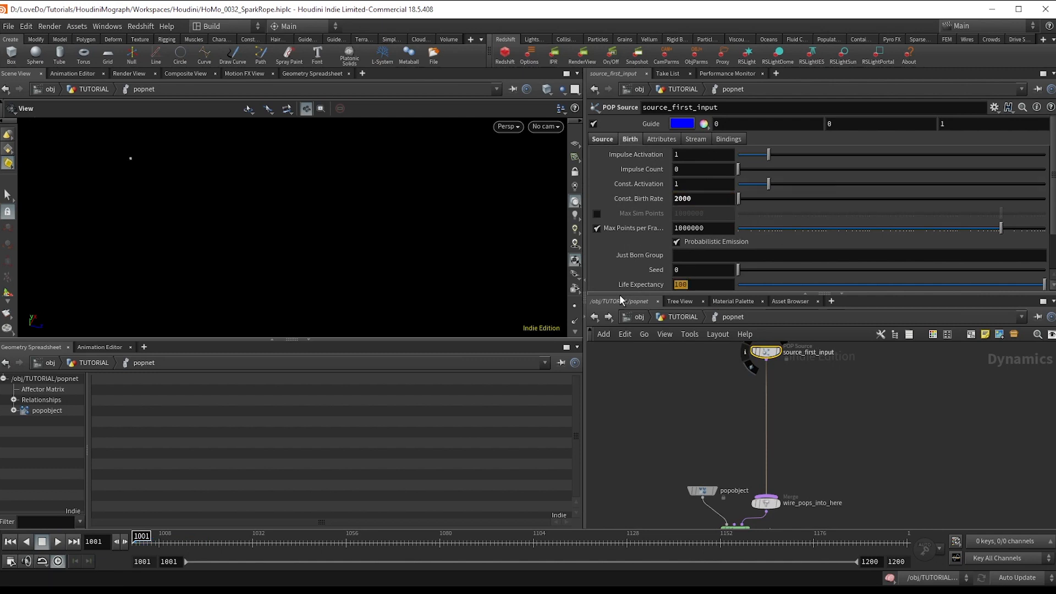
text(2)
key(Return)
scroll(652, 268, down, 1)
scroll(651, 246, up, 1)
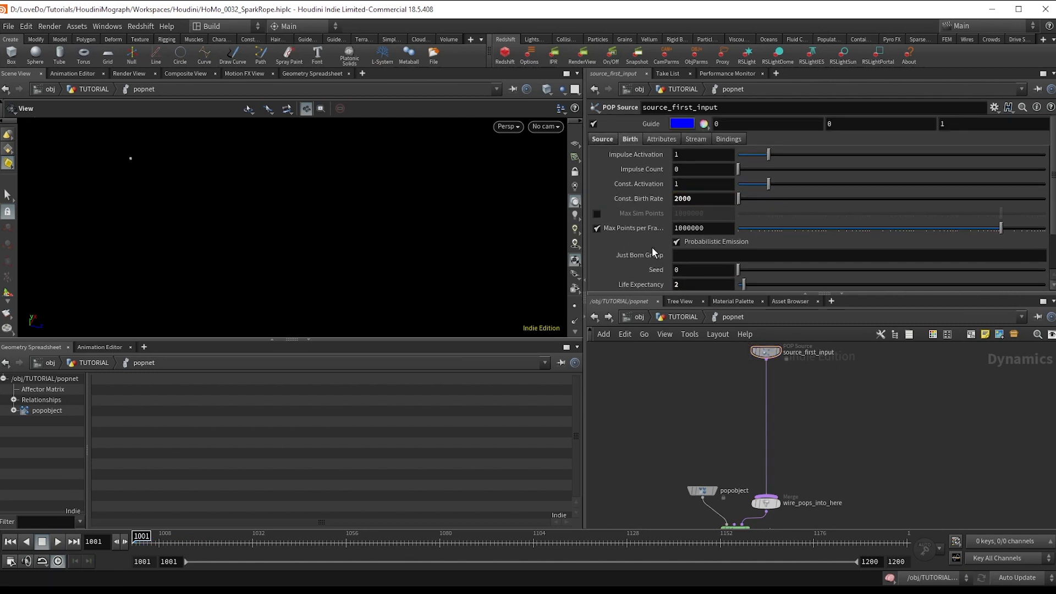
- Set the source's Initial Velocity to Add to inherited velocity, with Z velocity 10 and zero variance, and play the simulation
click(662, 138)
click(727, 186)
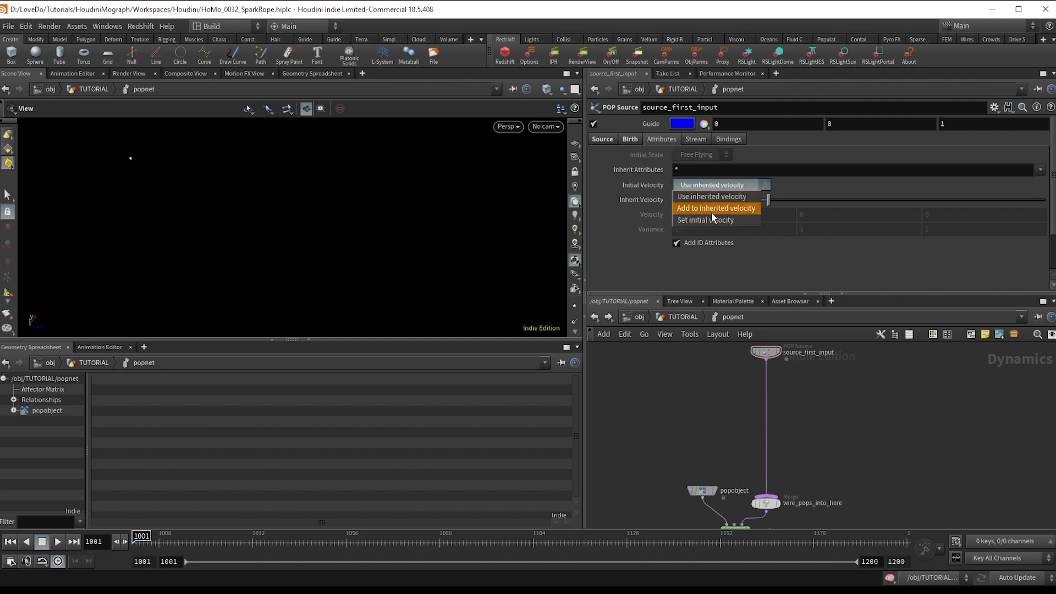
click(709, 205)
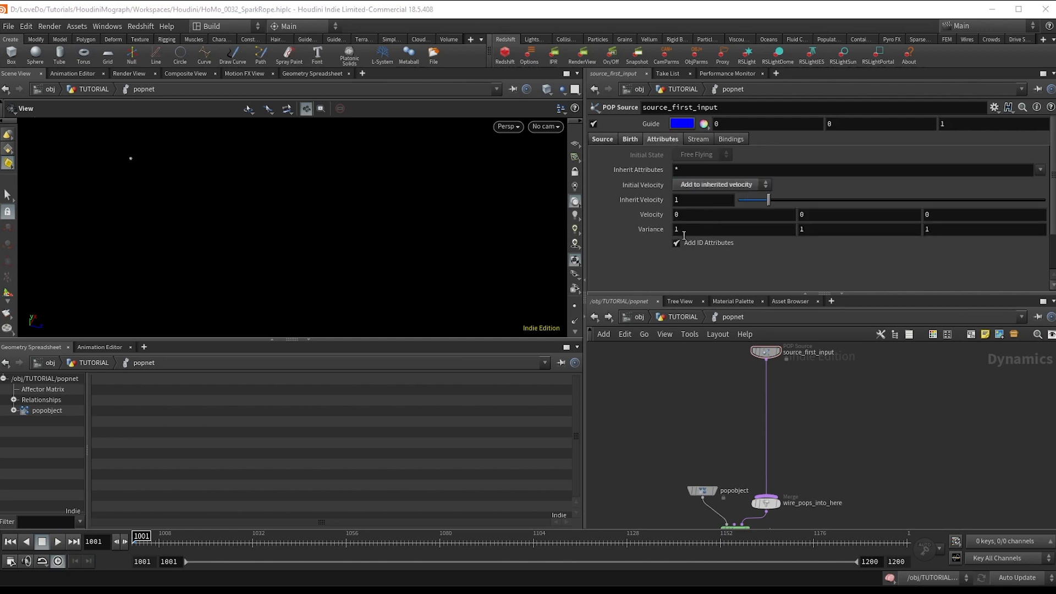
click(926, 216)
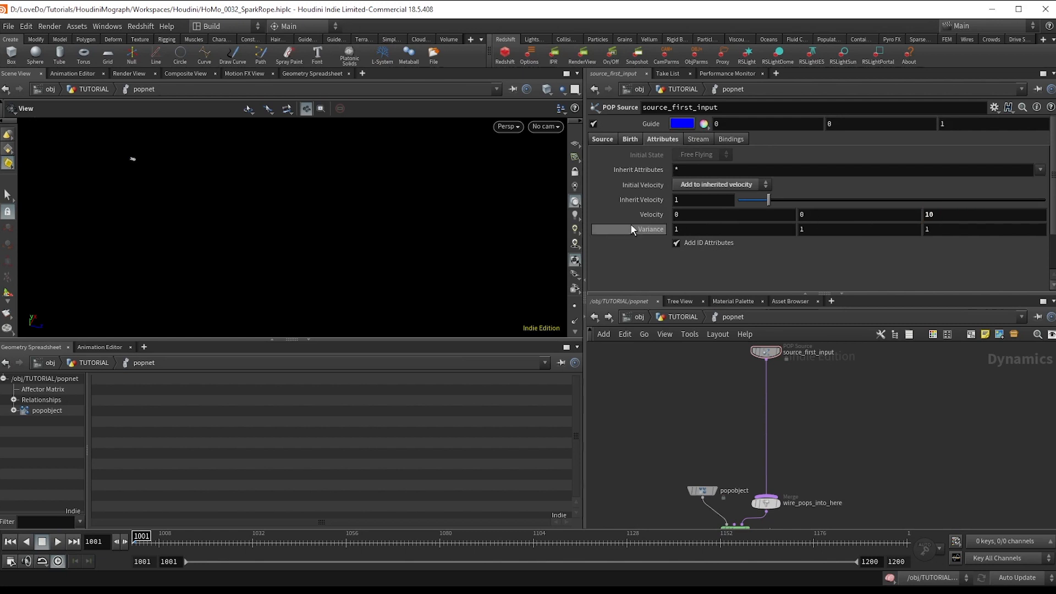
middle_drag(631, 230, 612, 204)
click(57, 542)
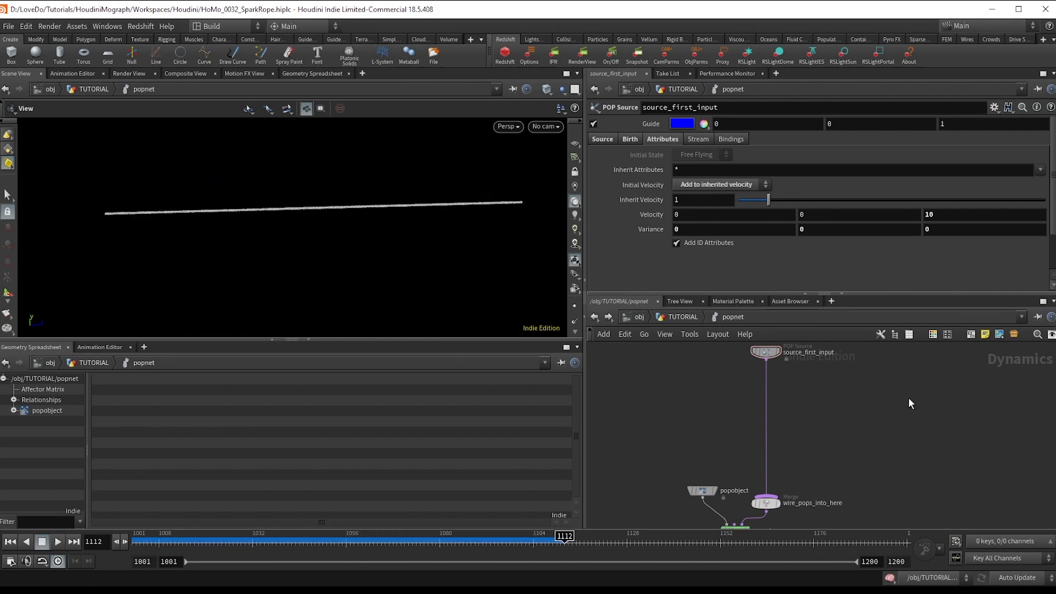
- Insert a POP Wind between the source and the merge node, with Air Resistance 0.1 and noise Amplitude 10
key(Tab)
text(popwind)
key(Return)
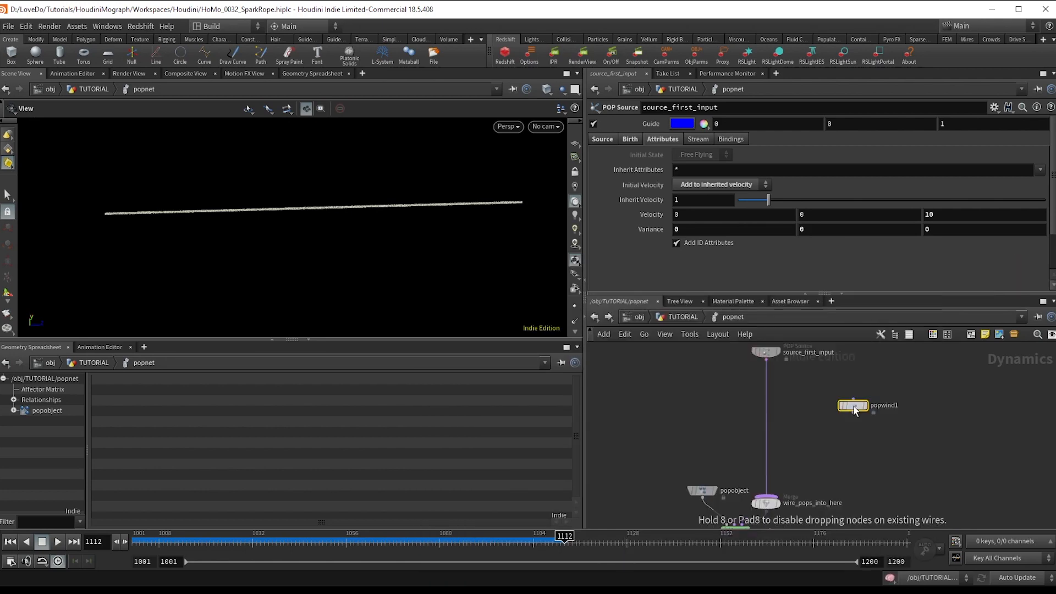
click(853, 405)
click(853, 398)
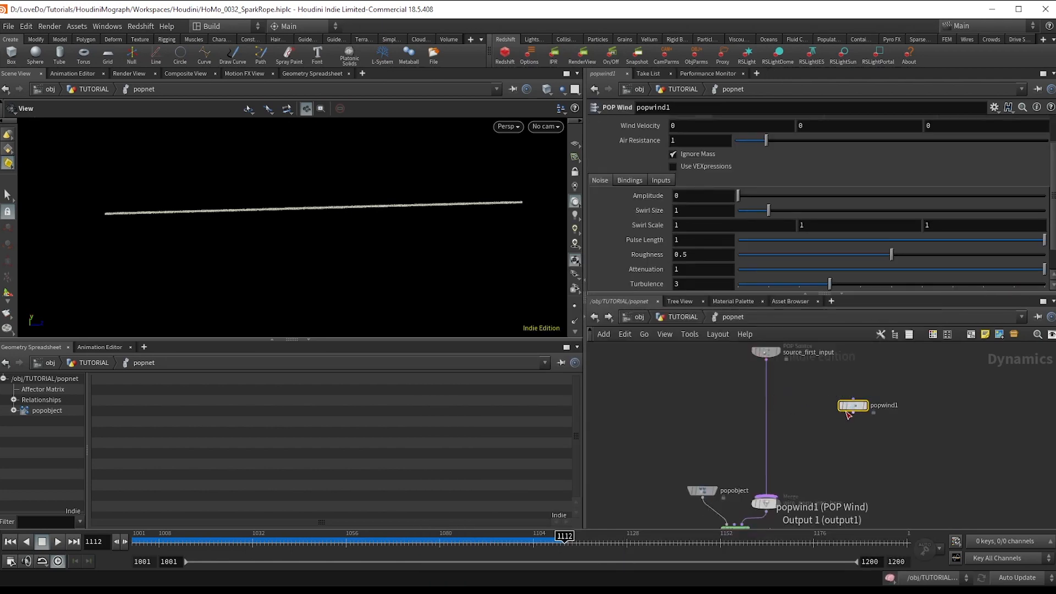
drag(848, 413, 764, 396)
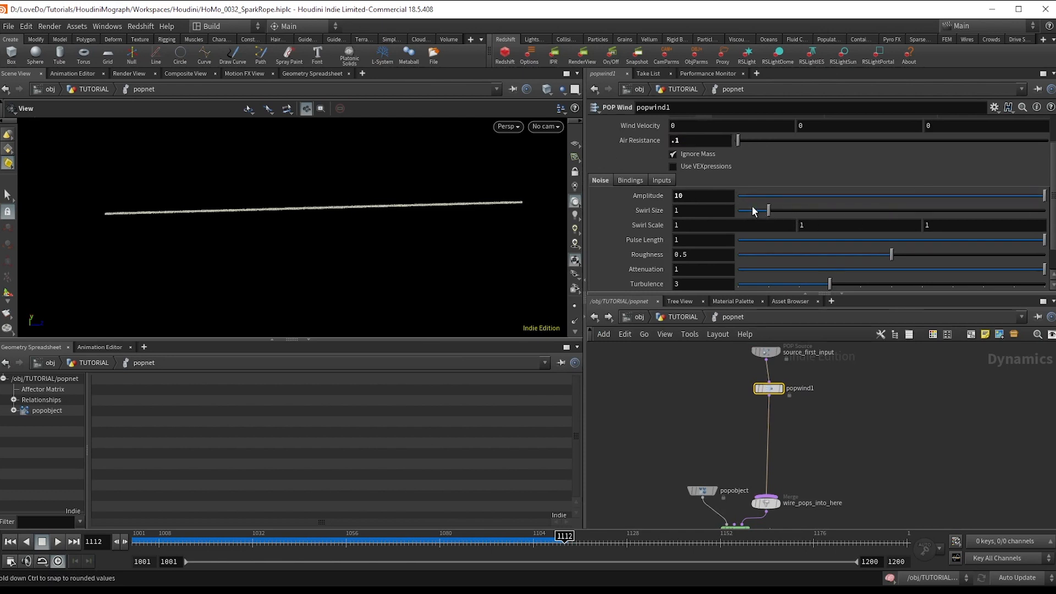
- Set the wind noise's Swirl Size to 0.46 and Roughness to 0.536, play the simulation, and return to frame 1001
click(26, 542)
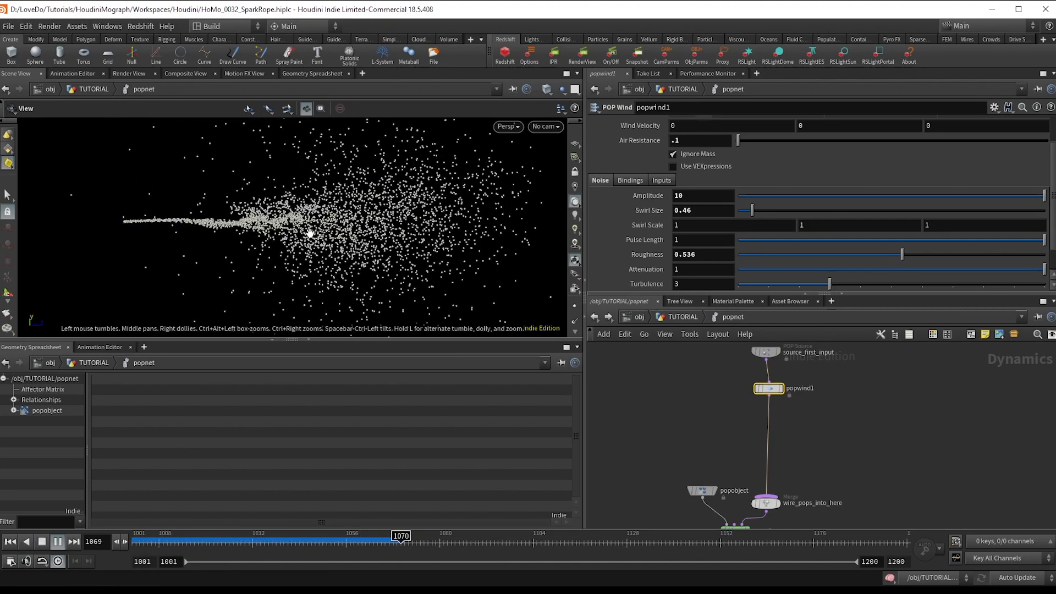
click(57, 545)
middle_drag(841, 477, 809, 482)
key(ctrl+Up)
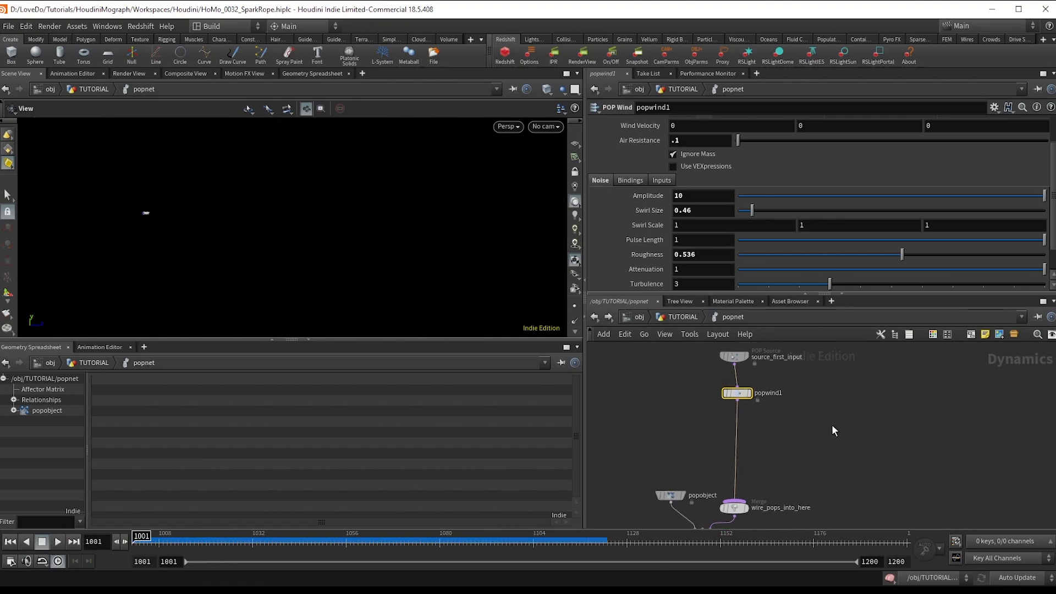
- Insert a POP VOP node between the POP Wind and the merge node
key(Tab)
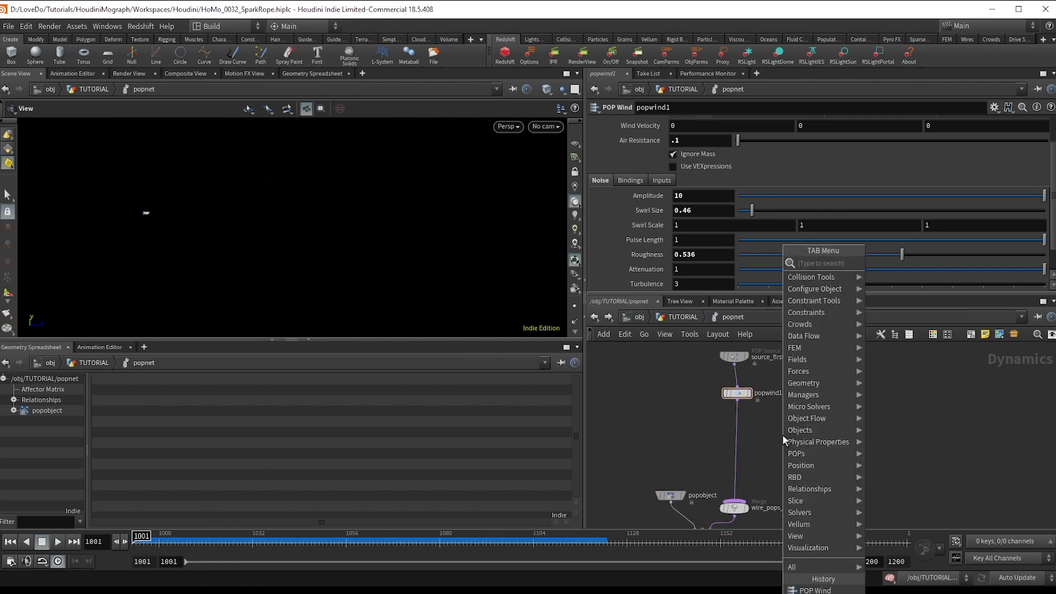
text(popvop)
key(Return)
click(782, 435)
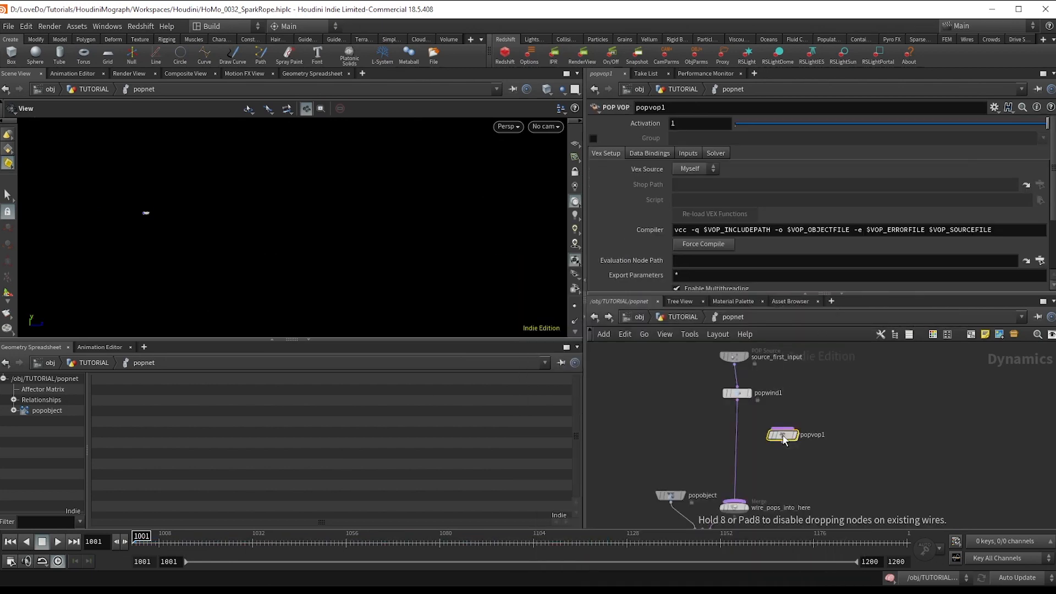
drag(783, 436, 743, 432)
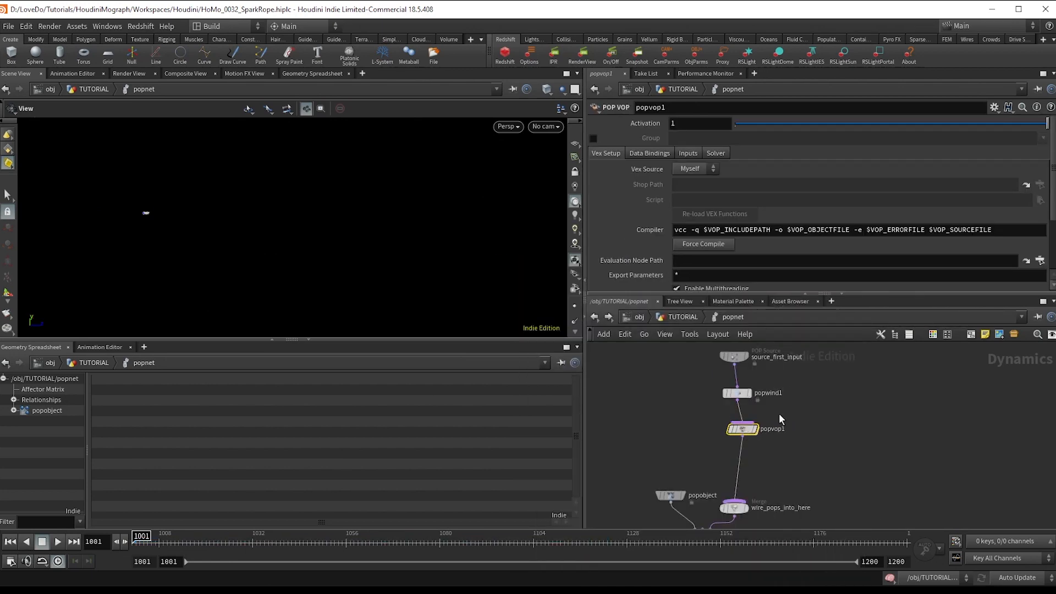
- Inside the POP VOP, add a Multiply node fed by the global P output
double_click(742, 434)
key(Tab)
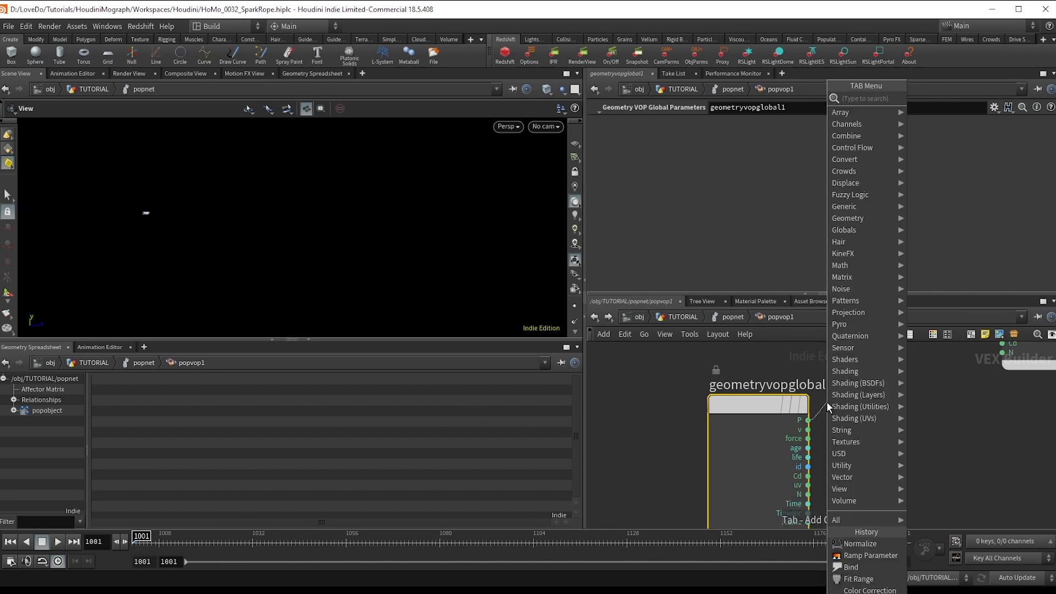
text(mu)
key(Return)
middle_drag(938, 460, 881, 427)
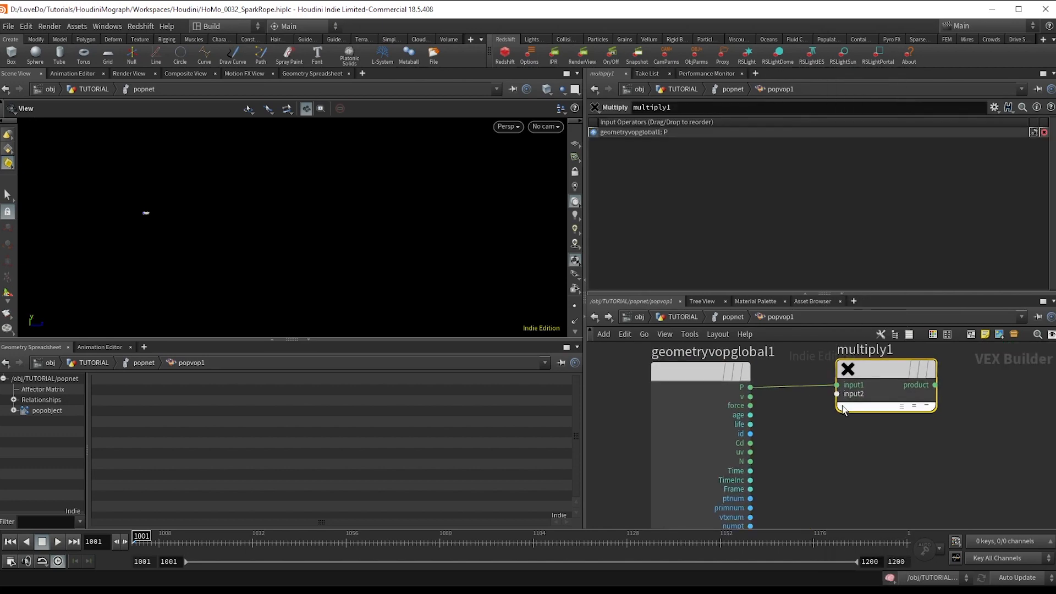
- Feed a 3 Floats (vector) Constant with the value 0, 0, 1 into the Multiply's second input
click(836, 394)
key(Tab)
text(cons)
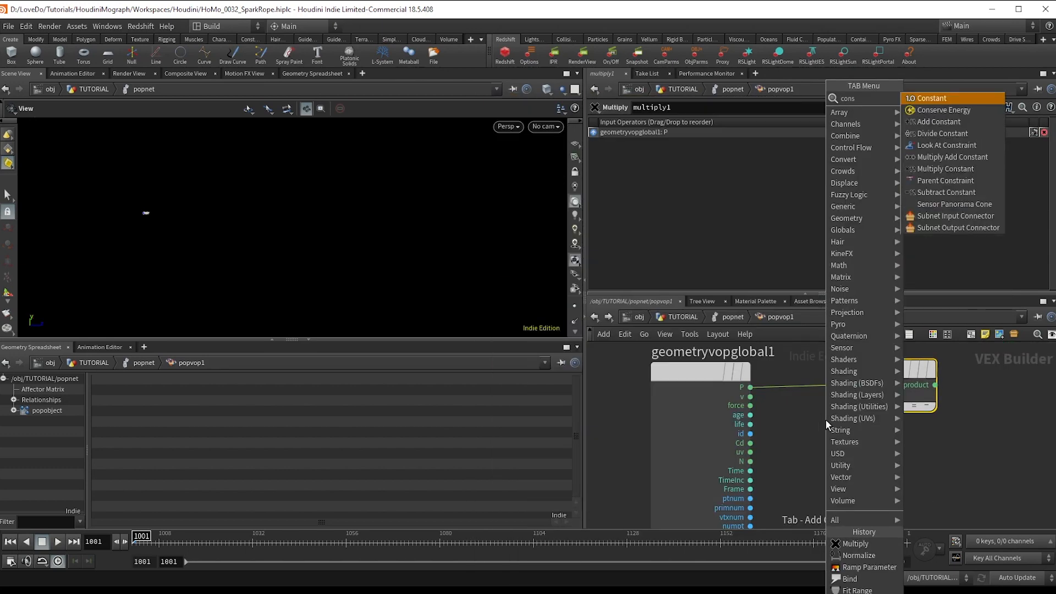
key(Return)
click(716, 127)
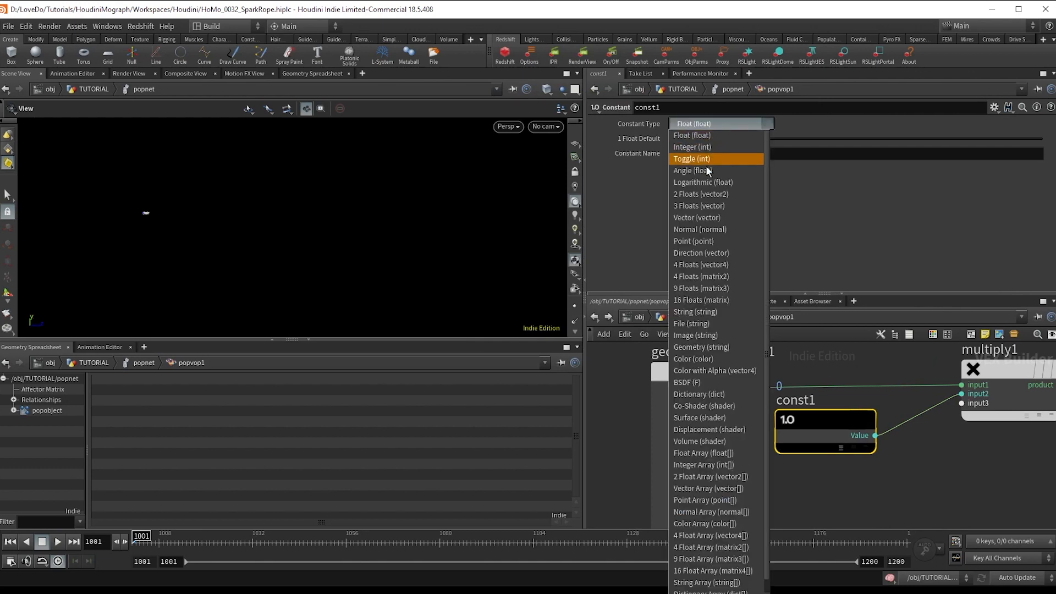
click(709, 205)
drag(942, 139, 872, 149)
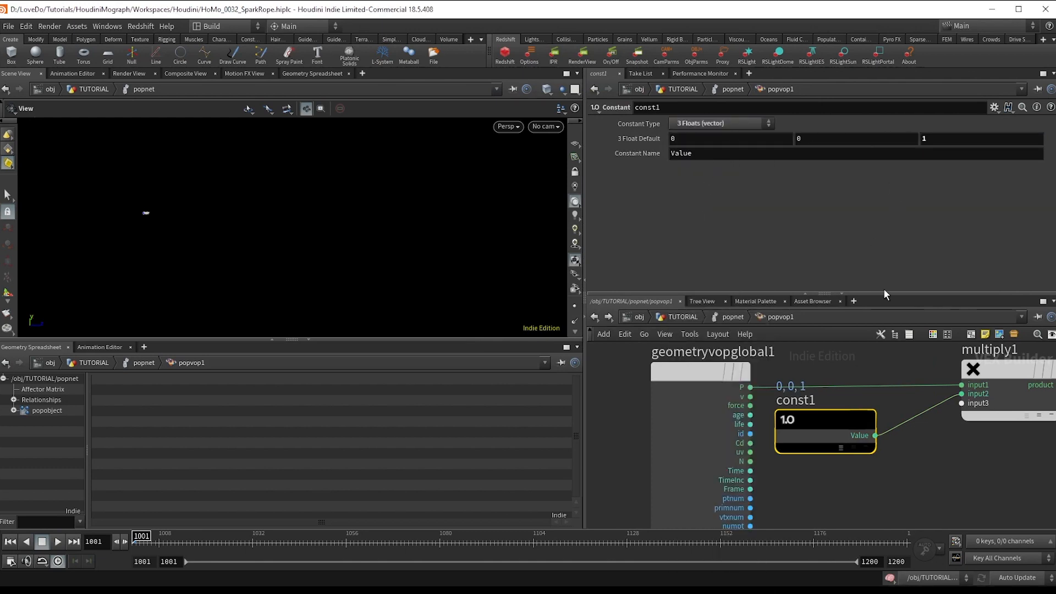
- Select the Constant and Multiply nodes together and move them lower beside the global parameters node
scroll(975, 436, down, 1)
middle_drag(974, 436, 867, 422)
drag(927, 479, 752, 460)
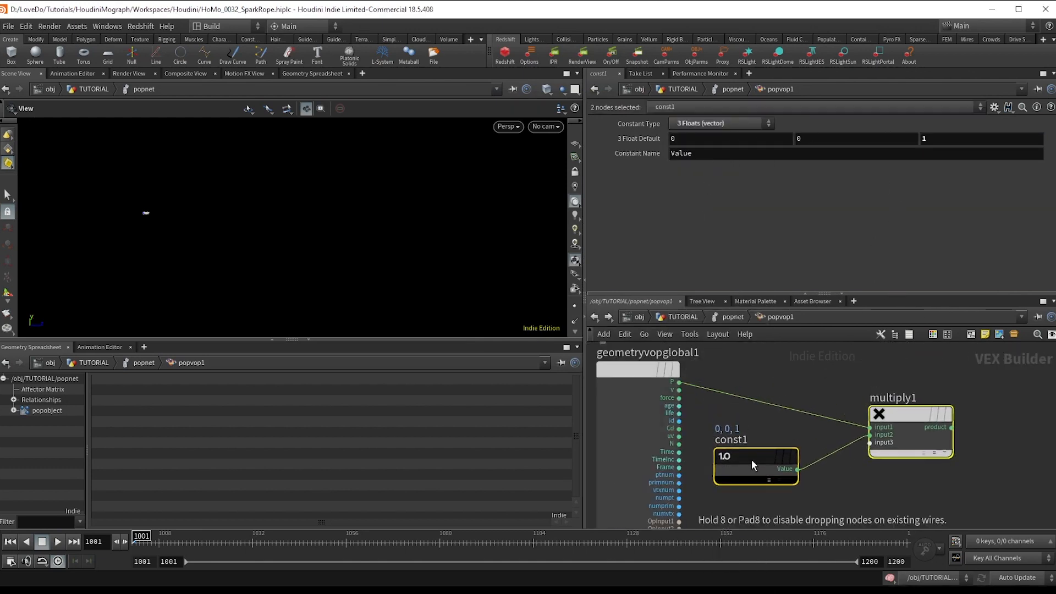
- Add a Subtract node fed by the Multiply's product
middle_drag(808, 435, 712, 426)
click(903, 424)
key(Tab)
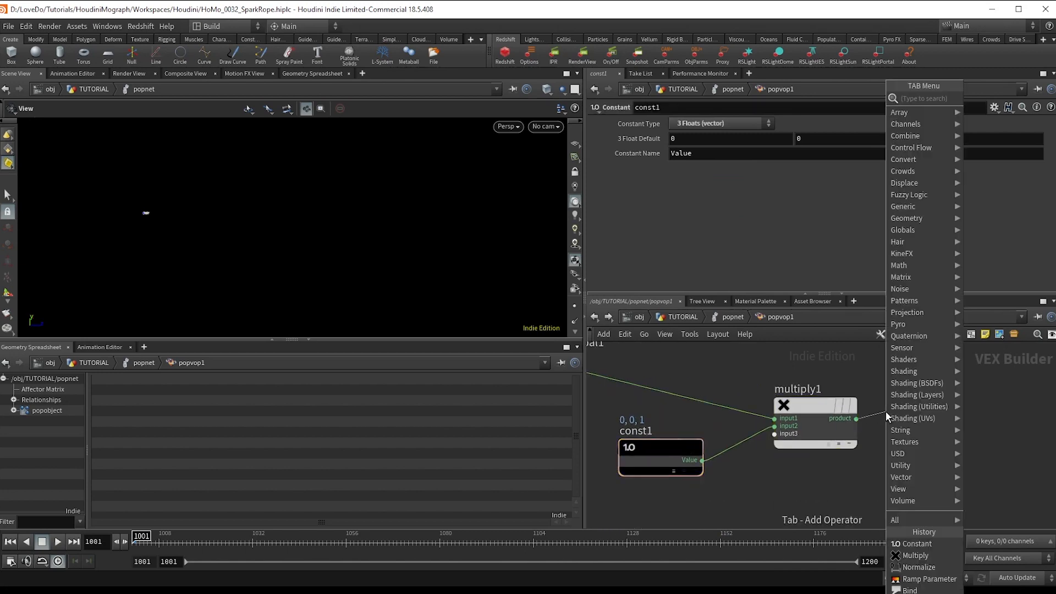
text(subtr)
key(Return)
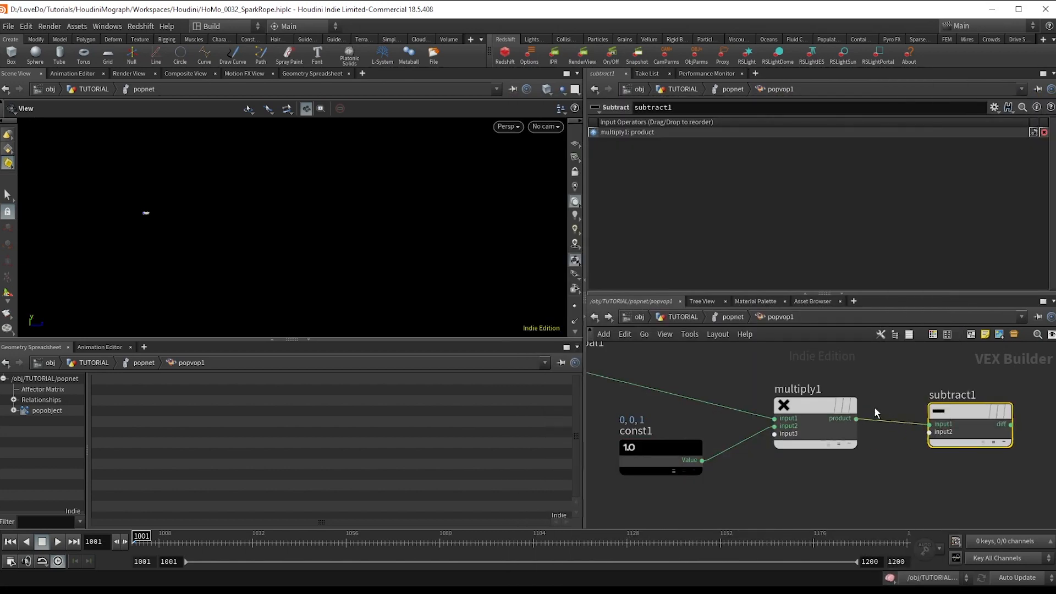
- Wire the global P output into the Subtract's second input and move the Subtract node above the Multiply's level
scroll(873, 407, down, 1)
click(633, 379)
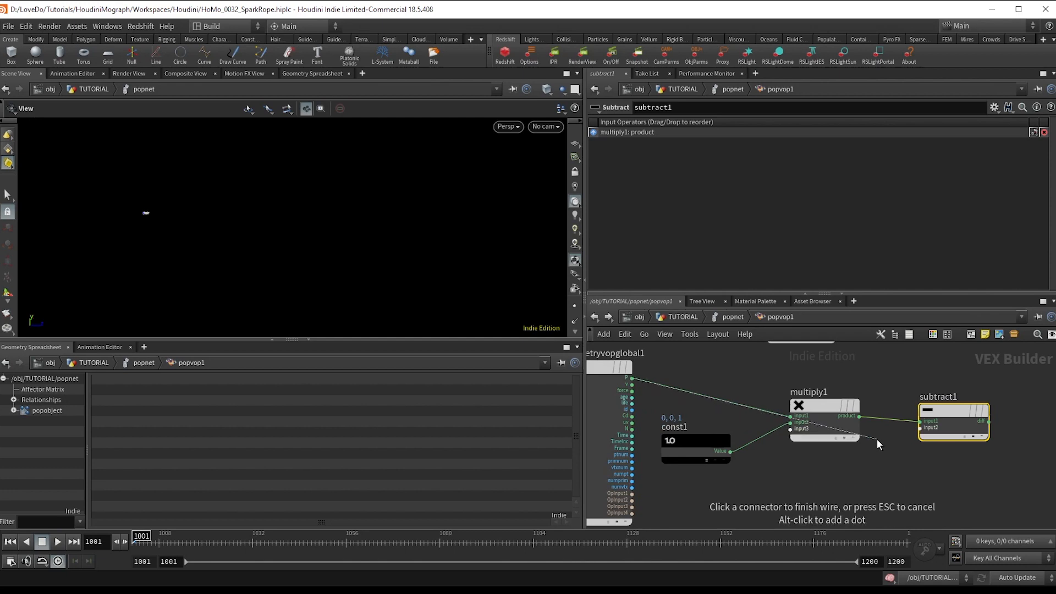
click(920, 427)
drag(951, 412, 945, 378)
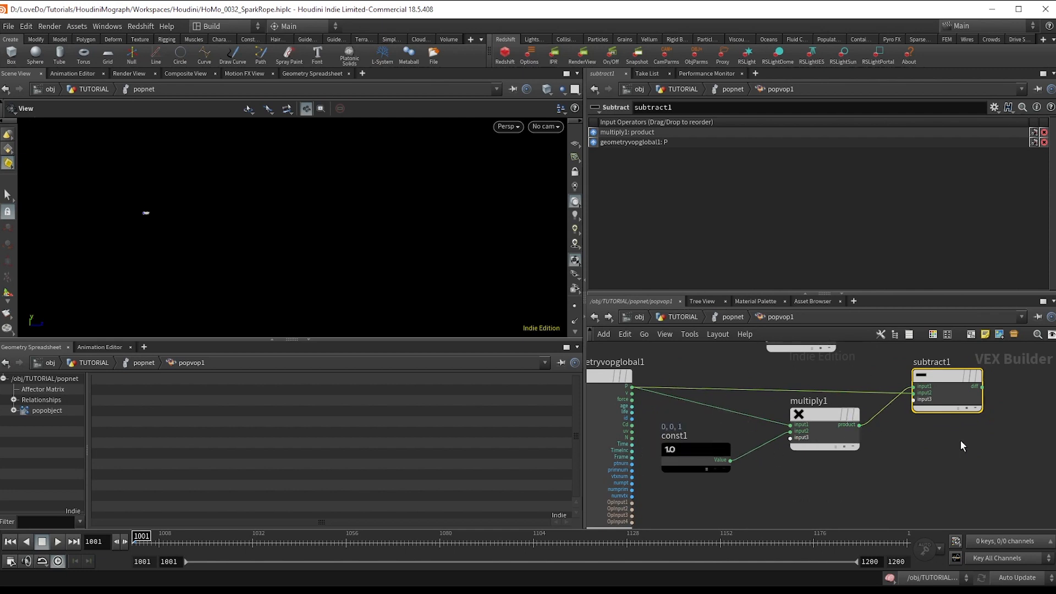
- Add a second Multiply node fed by the Subtract's diff output
scroll(961, 445, down, 2)
scroll(739, 356, down, 2)
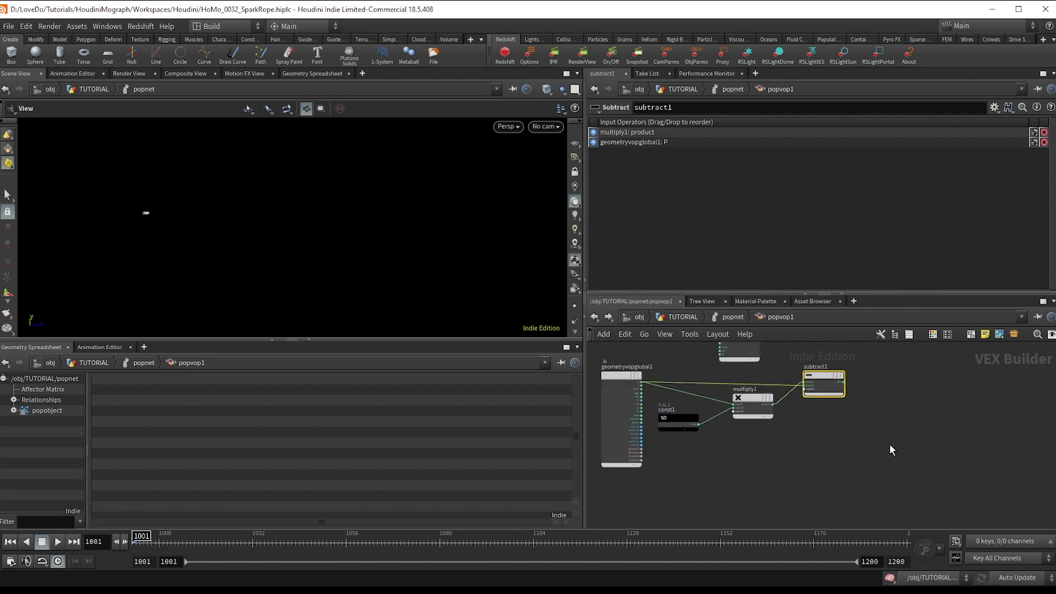
click(678, 419)
scroll(832, 419, up, 3)
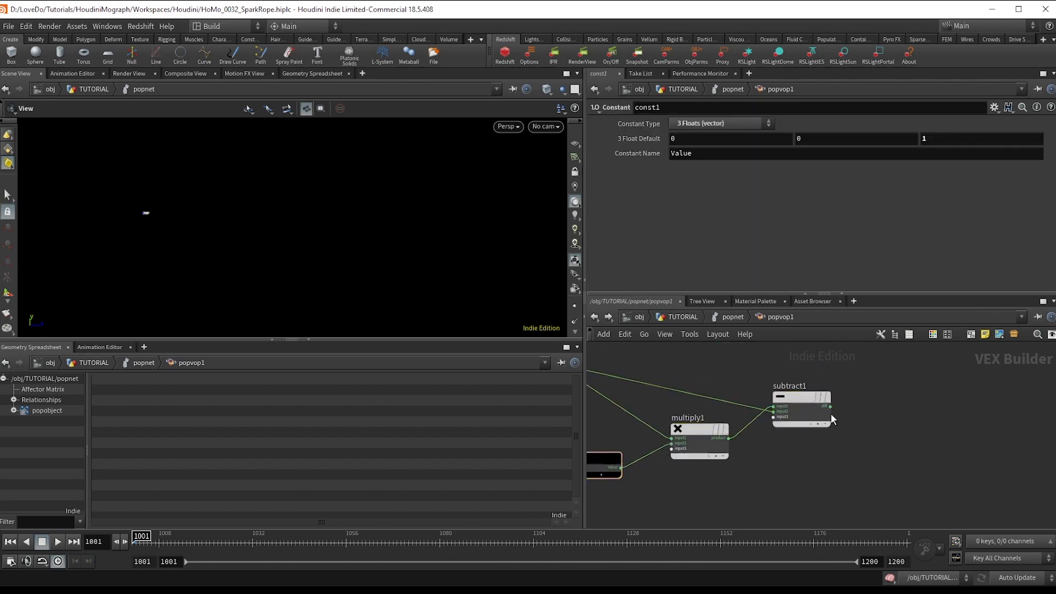
click(830, 406)
key(Tab)
text(mul)
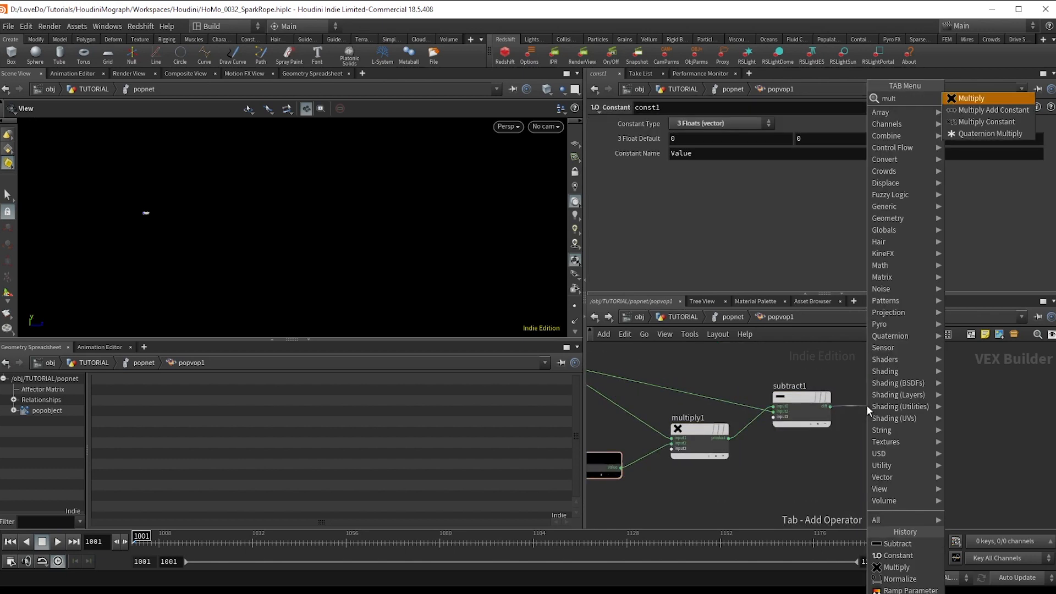
key(Return)
- Promote the second Multiply's input2 to a parameter of the POP VOP
scroll(881, 422, up, 2)
middle_click(881, 422)
click(895, 409)
scroll(908, 437, down, 4)
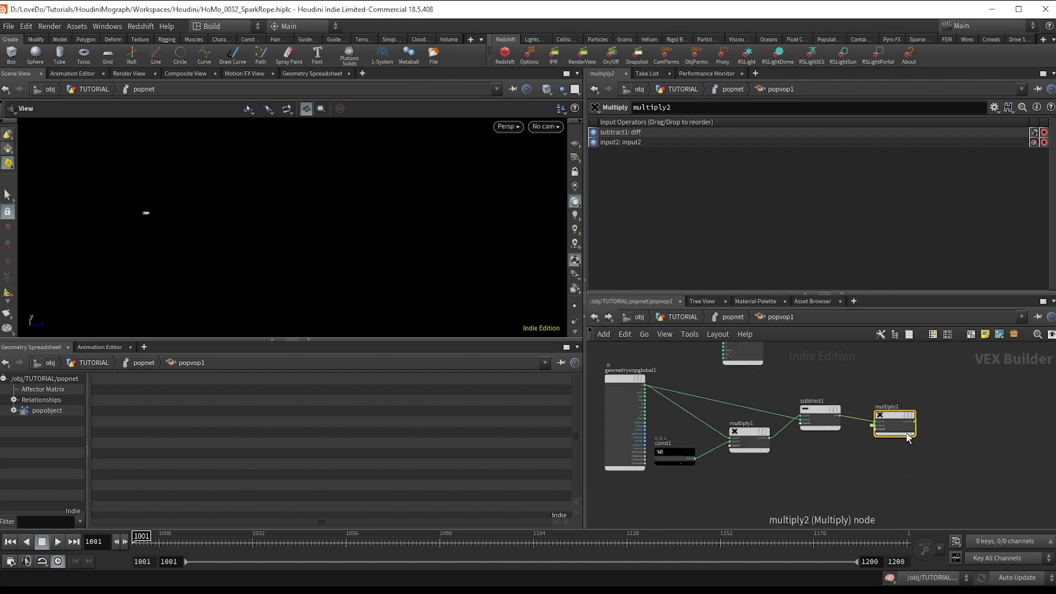
- Add an Add node fed by the global v output, placed beside the second Multiply
scroll(638, 388, up, 1)
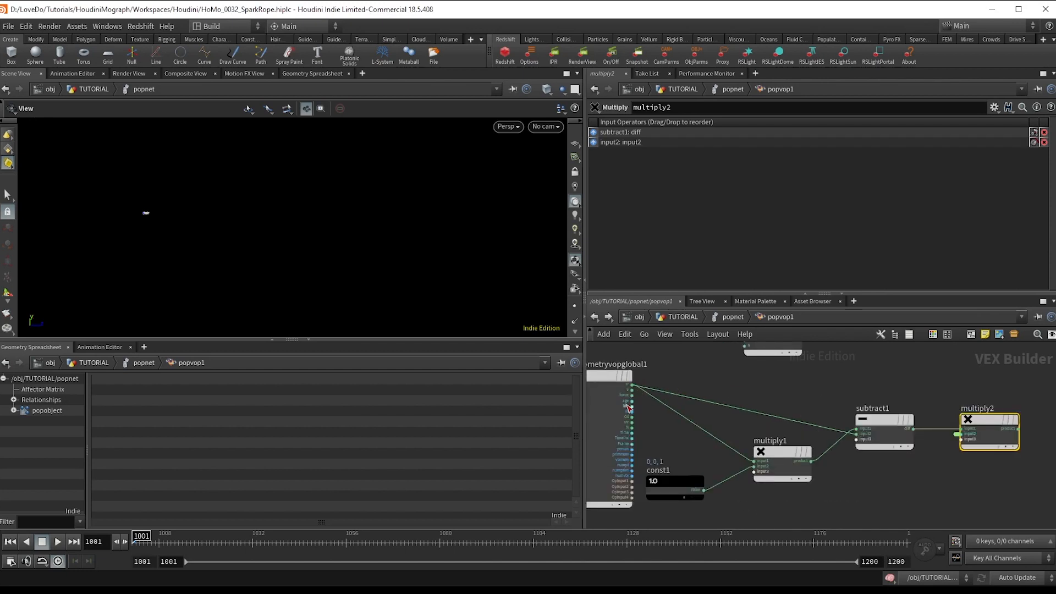
scroll(635, 387, up, 1)
click(634, 386)
scroll(638, 387, down, 3)
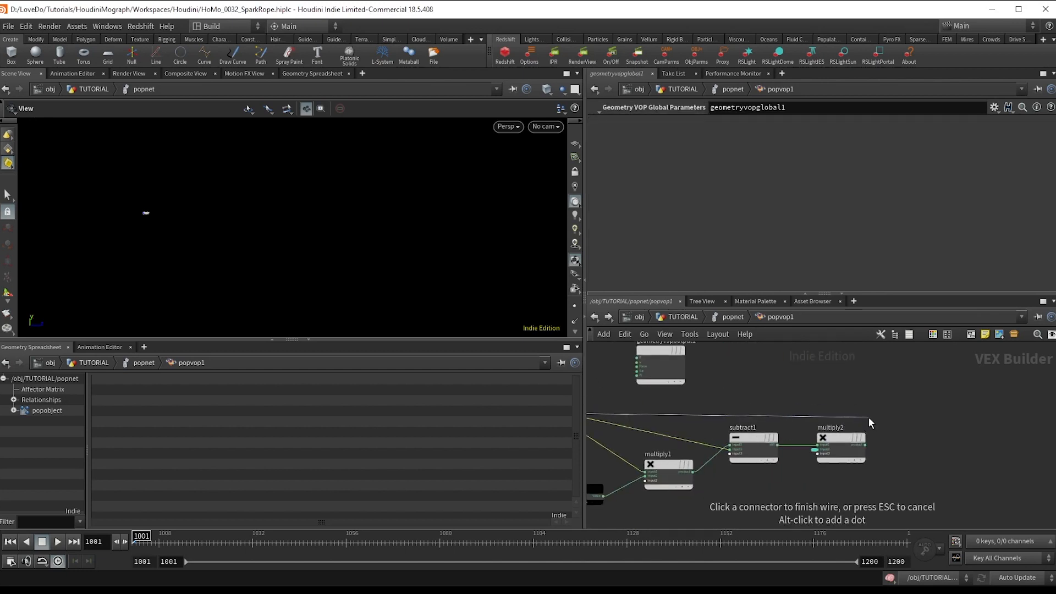
key(Tab)
text(add)
key(Return)
click(863, 425)
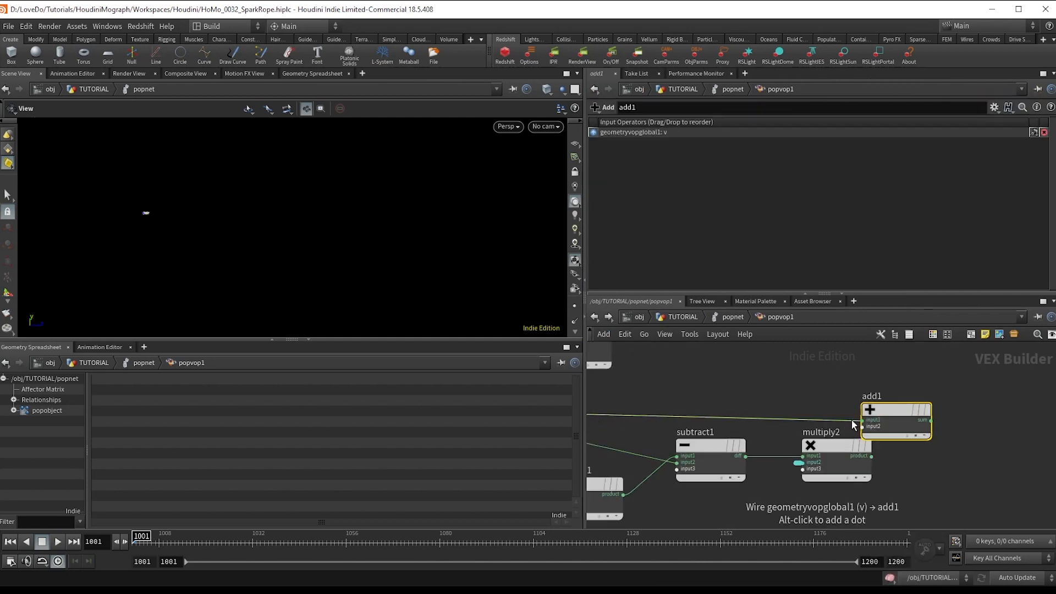
- Wire the second Multiply's product into the Add's second input and the Add's sum into the geometry output's force
click(862, 428)
click(871, 456)
scroll(873, 455, down, 2)
drag(675, 382, 996, 450)
scroll(972, 446, up, 2)
scroll(930, 449, up, 1)
click(903, 420)
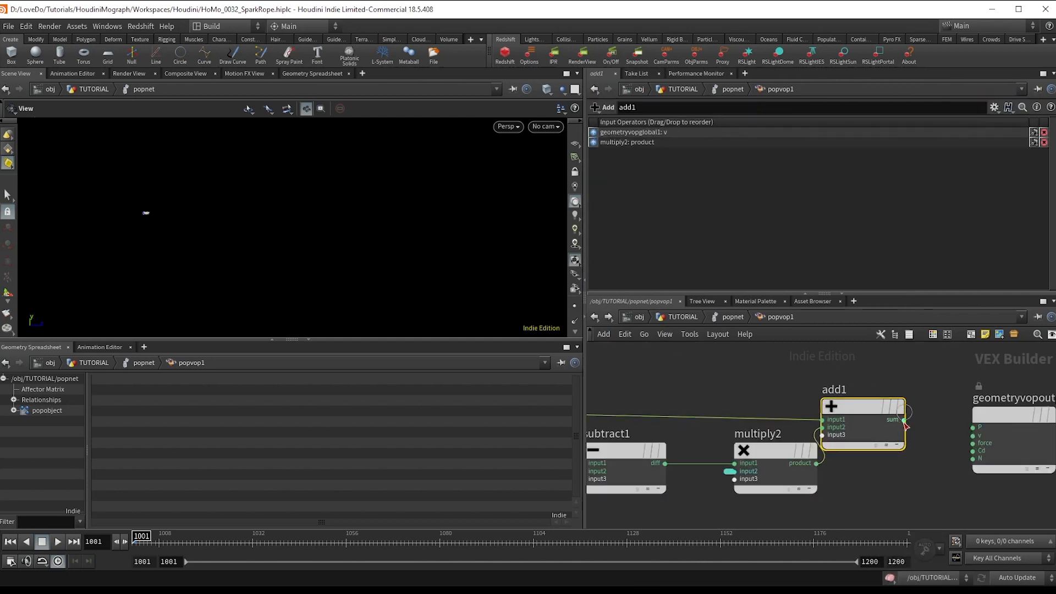
click(974, 443)
- Set the POP VOP's Input Number 2 to 10 and play the particle simulation to check it
click(731, 317)
scroll(707, 276, down, 2)
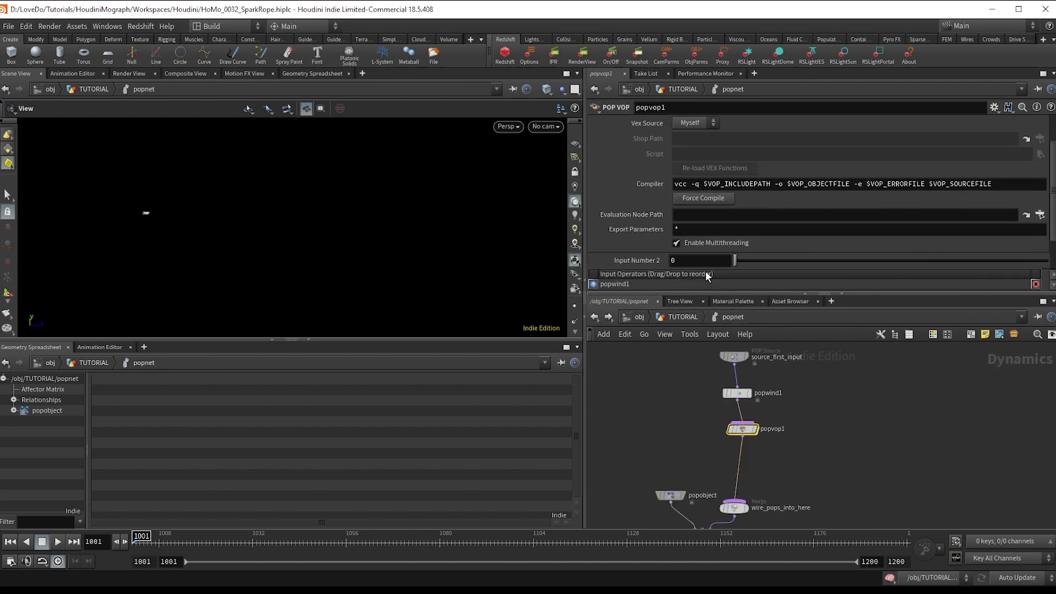
key(BackSpace)
text(10)
key(Return)
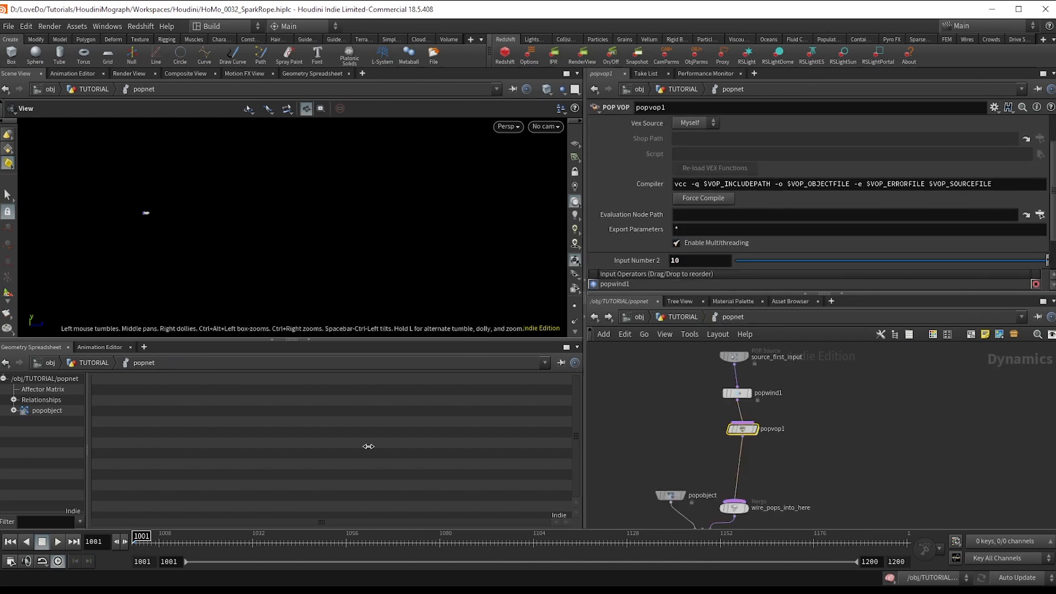
click(57, 541)
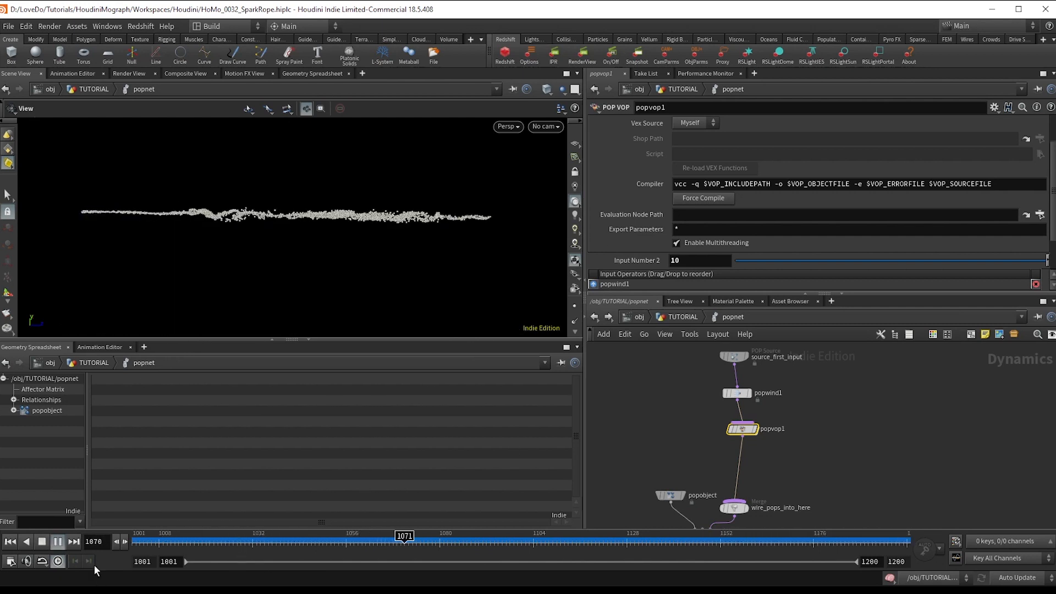
click(58, 542)
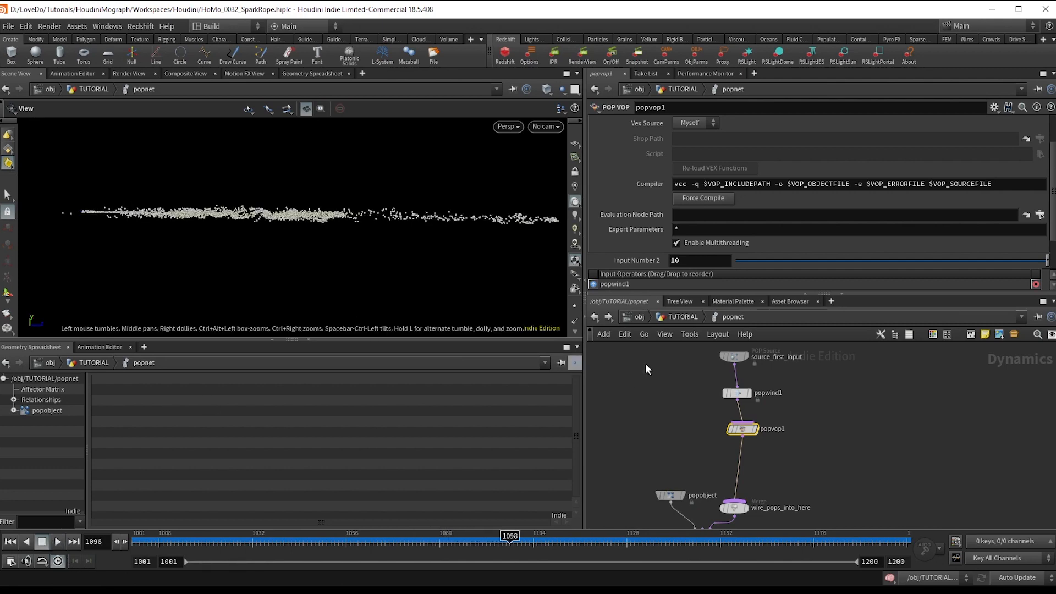
- In the TUTORIAL geometry network, add a Point VOP below the popnet node
click(672, 318)
right_click(802, 468)
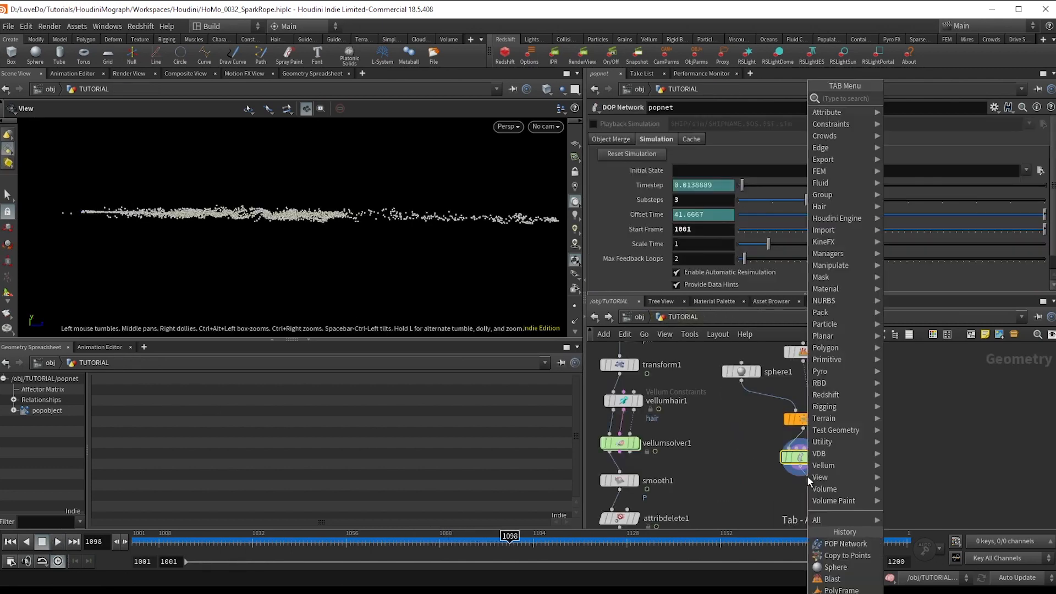
text(pointvo)
key(Return)
click(807, 478)
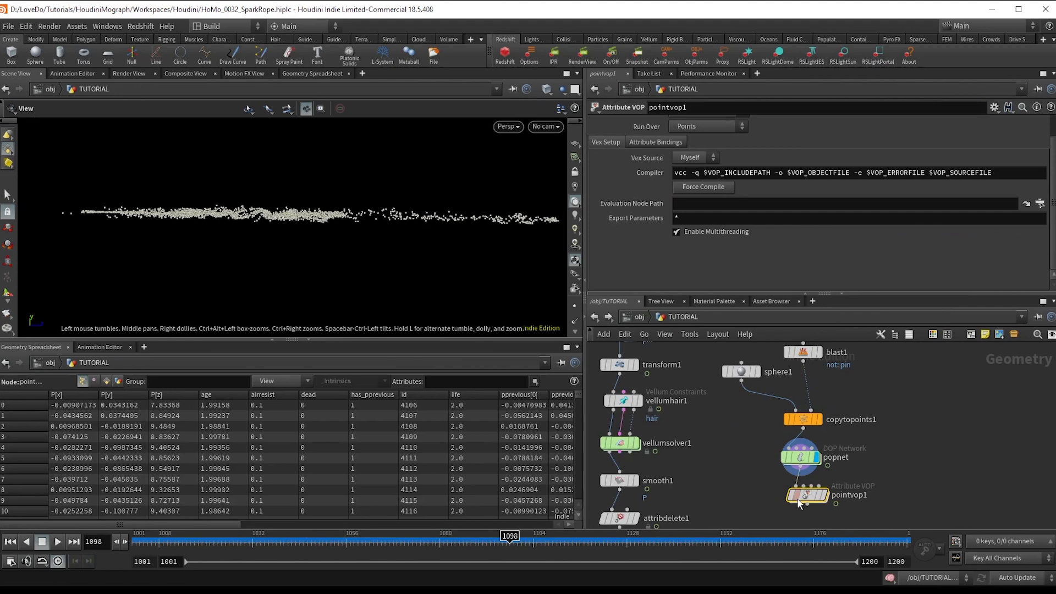
- Inside the Point VOP, add a Vector to Float node fed by the global P output
double_click(806, 495)
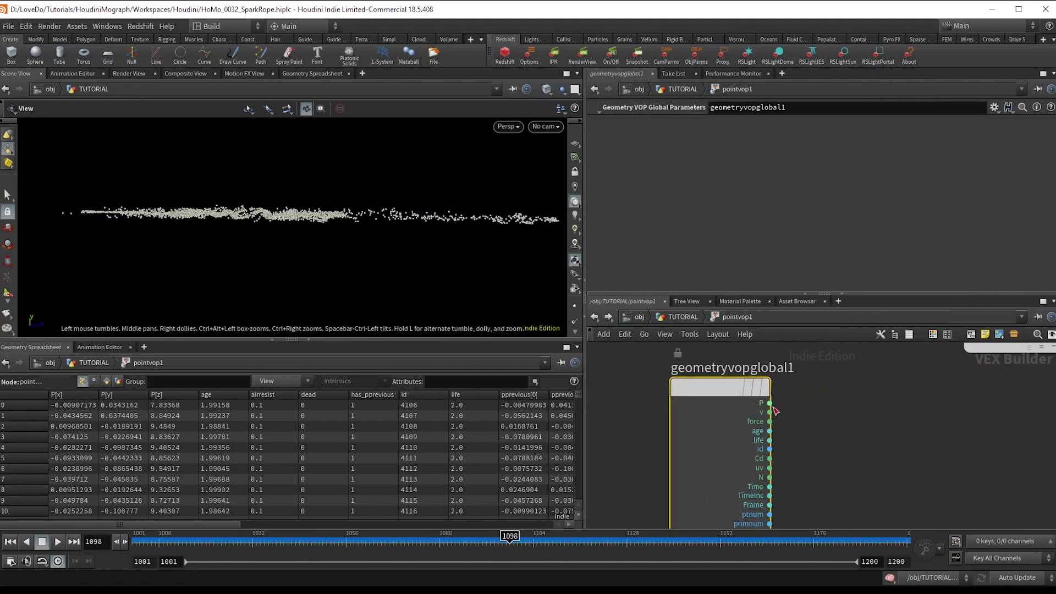
click(771, 405)
key(Tab)
text(vectof)
key(Return)
click(803, 410)
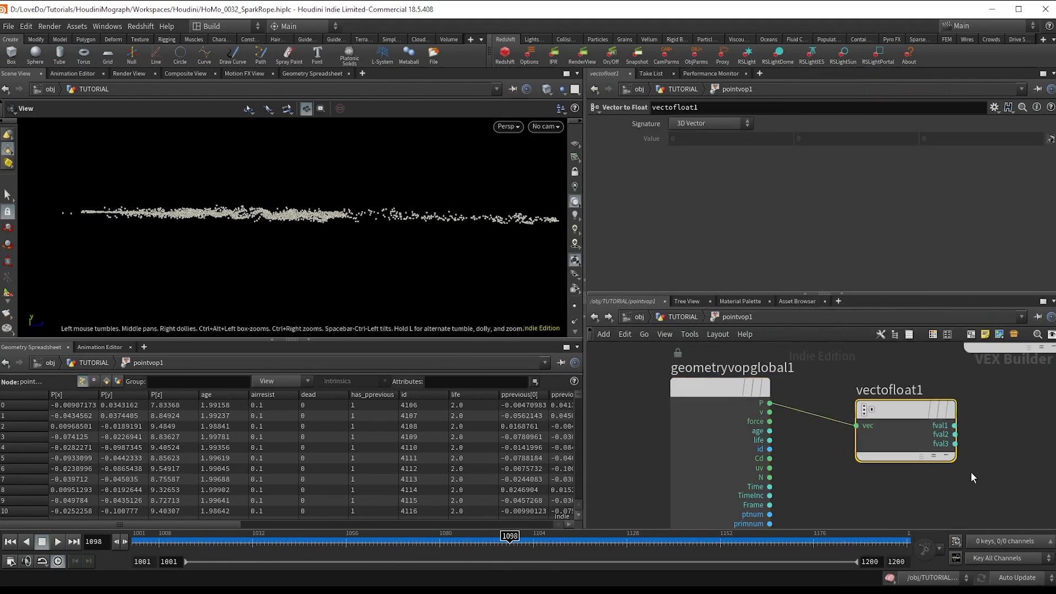
- Add a Fit Range node fed by the Vector to Float's third component, fval3
middle_drag(973, 477, 885, 480)
click(872, 455)
key(Tab)
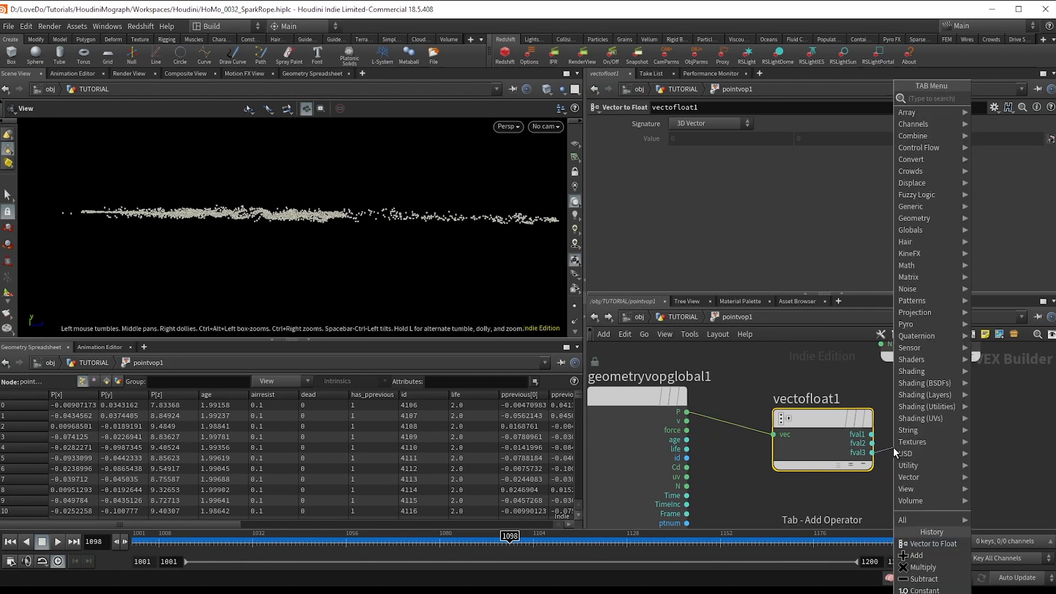
text(fit)
key(Return)
key(Return)
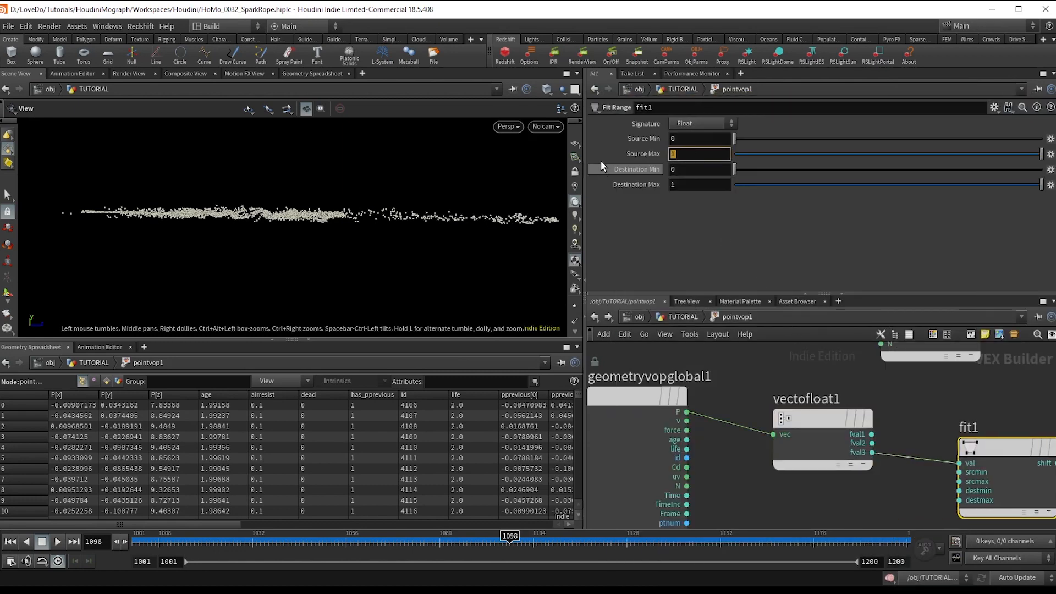
- Set the Fit Range's Source Max to 10, Destination Min to 1 and Destination Max to 0
text(10)
key(Tab)
text(1)
key(Tab)
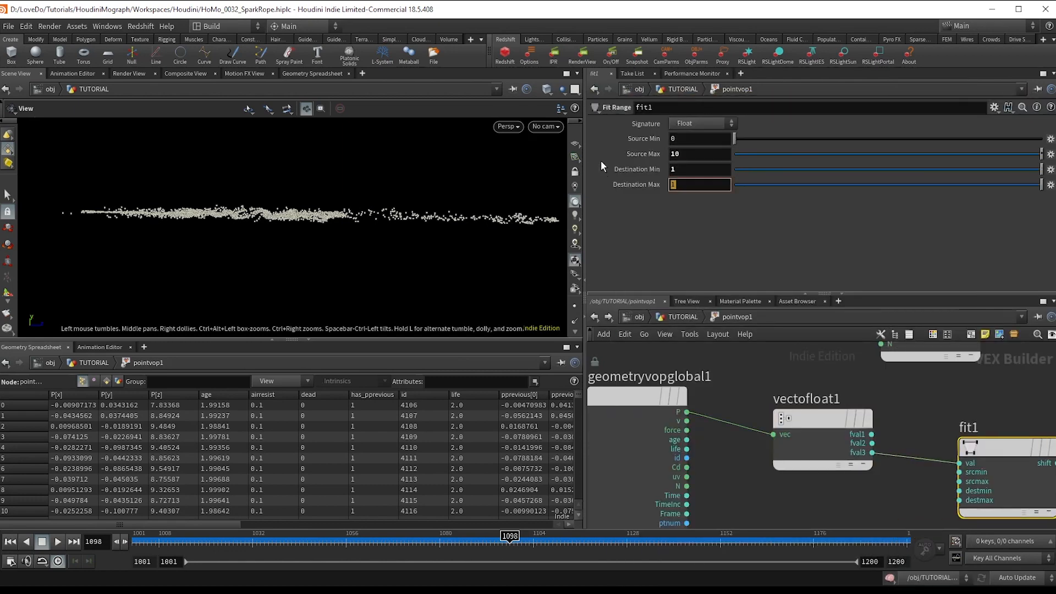
text(0)
- Wire the Fit Range's shift output into the geometry output's Cd and move the output node beyond the Fit Range
scroll(738, 396, down, 3)
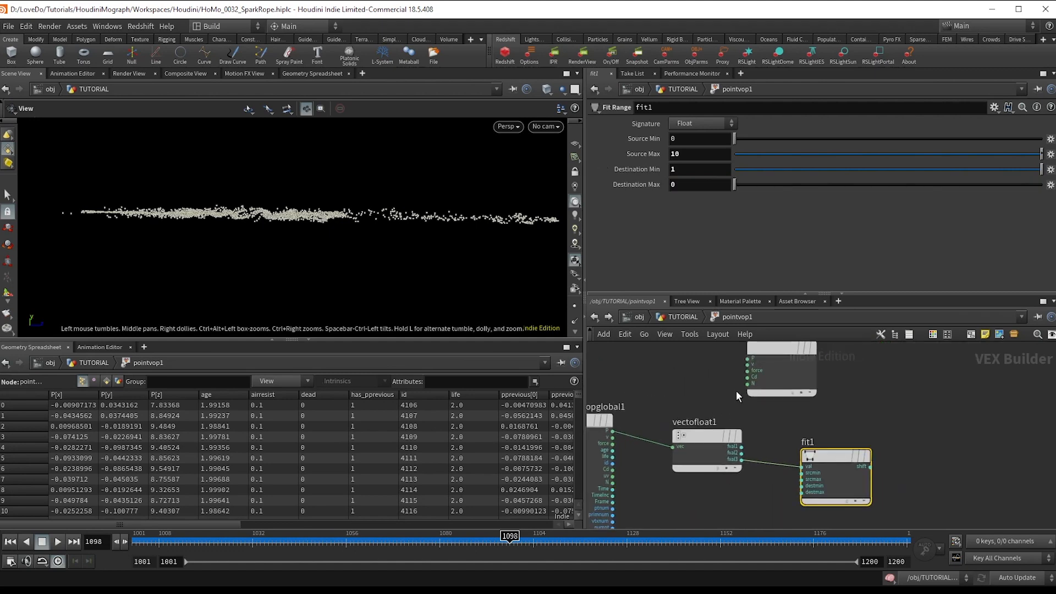
drag(869, 466, 746, 377)
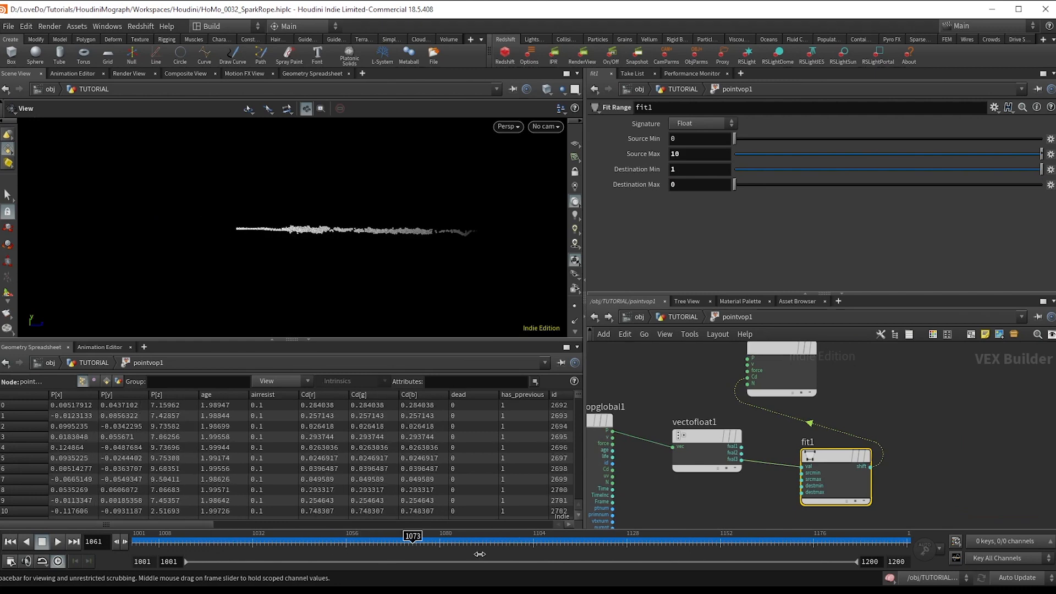
drag(765, 382, 915, 405)
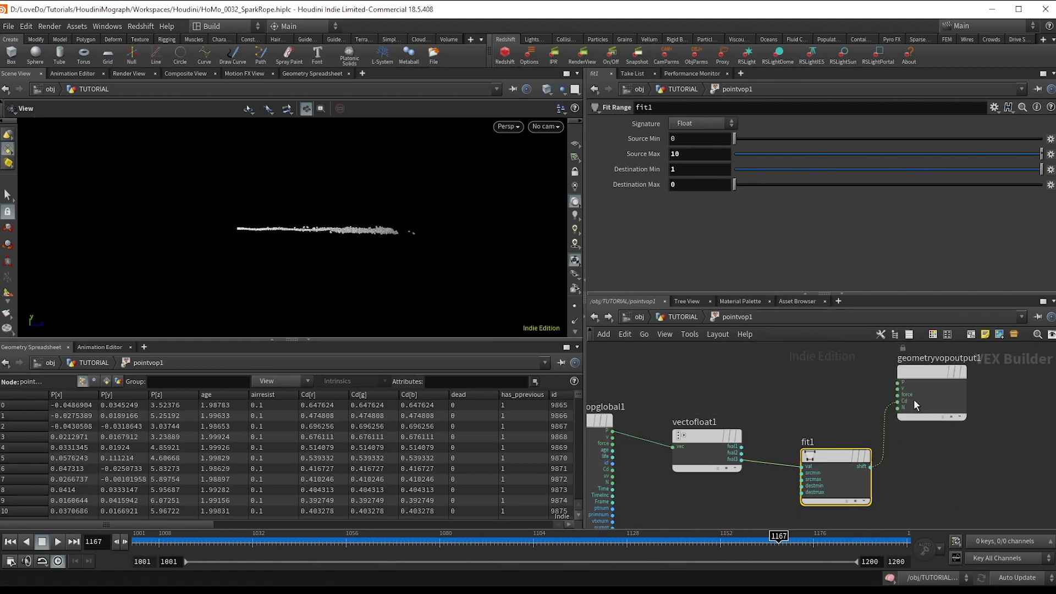
- Back in the TUTORIAL network, add a Blast node below the Point VOP and display it
click(683, 316)
scroll(802, 429, up, 3)
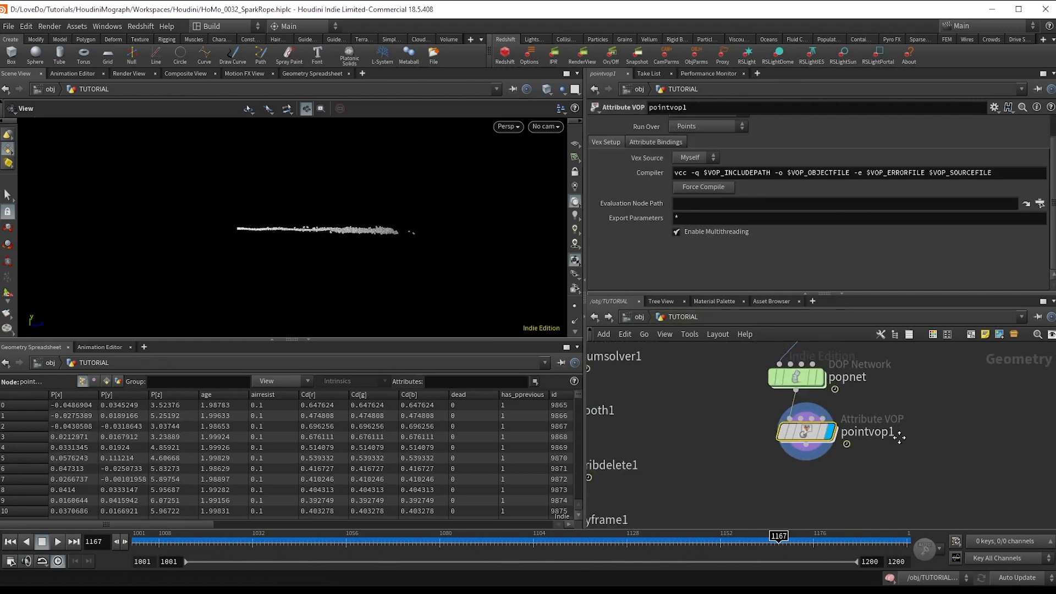
key(Tab)
text(blast)
key(Return)
click(816, 483)
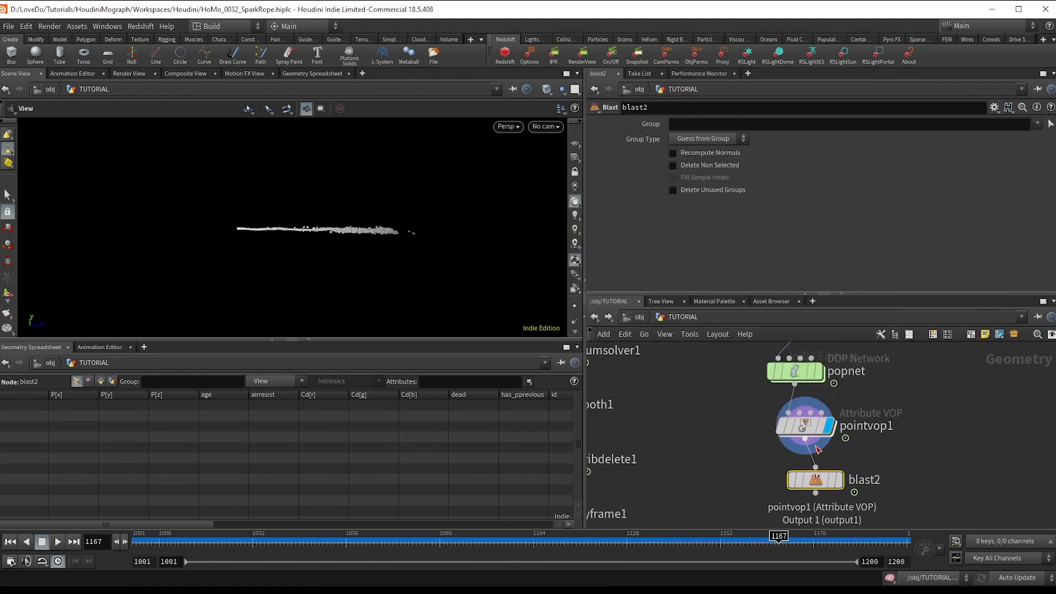
click(838, 483)
click(772, 125)
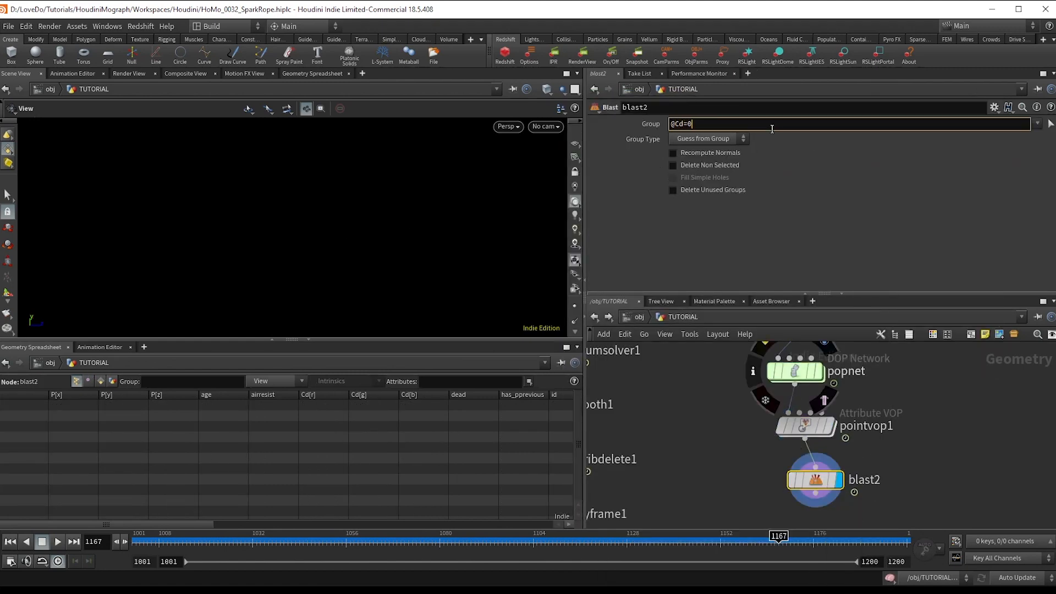
key(Return)
click(722, 141)
click(694, 187)
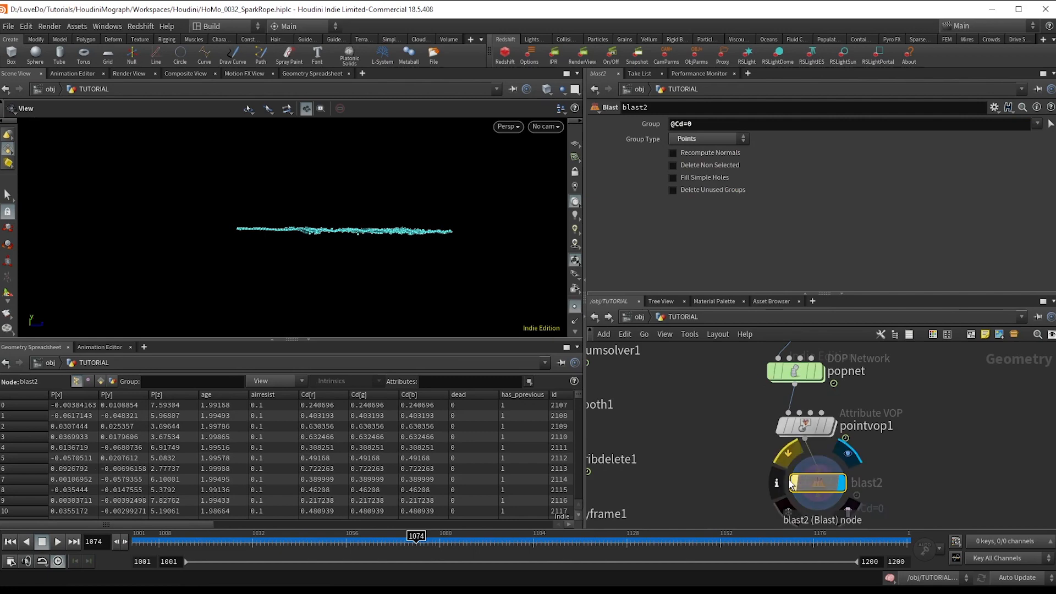
- Bypass the Blast node and turn off the point display in the viewport
click(794, 483)
click(574, 306)
- Rewind the timeline to the start and play the simulation to check the particles
drag(160, 542, 125, 548)
click(59, 542)
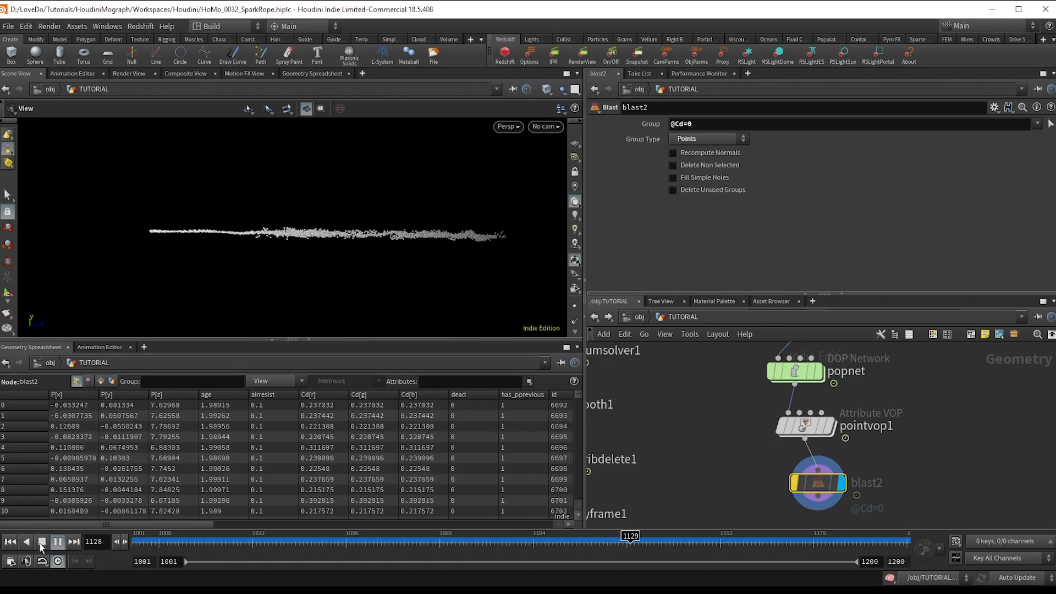
click(57, 542)
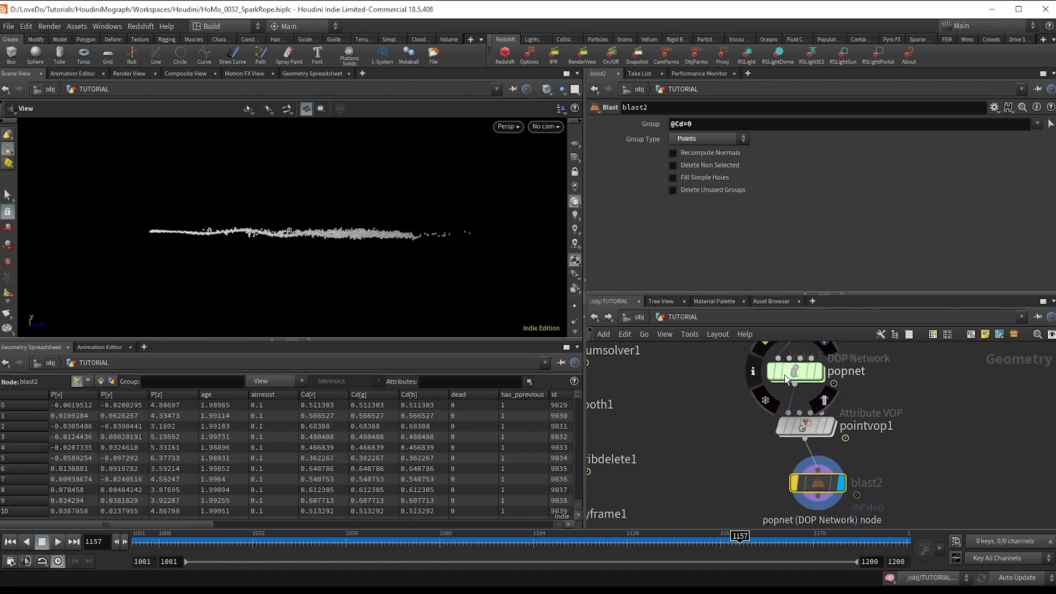
- Set the POP Wind's Swirl Size to 0.81 inside the popnet and return to the TUTORIAL network
double_click(795, 371)
click(737, 394)
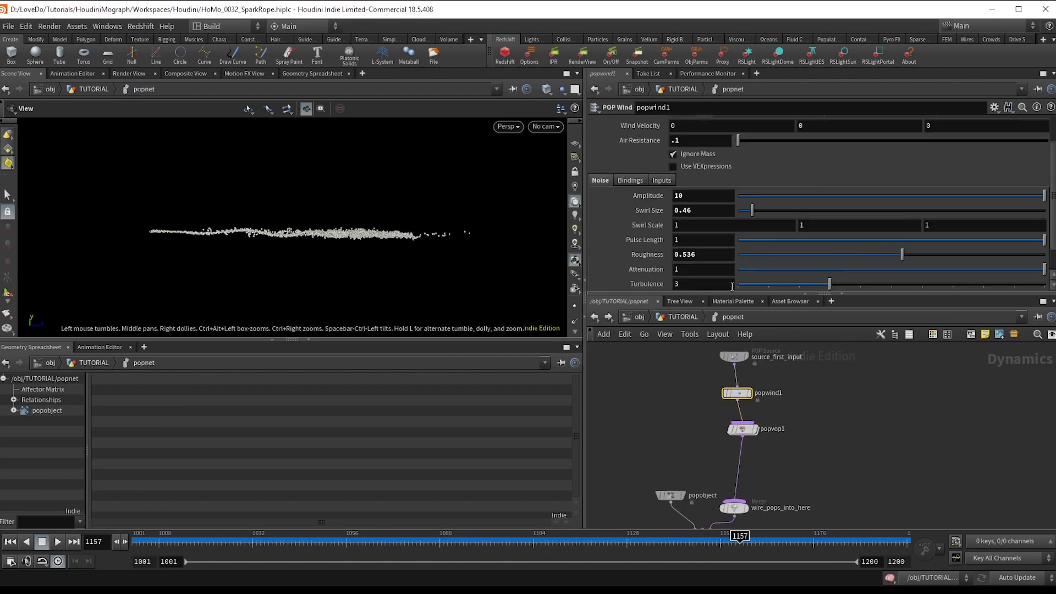
drag(755, 218, 763, 218)
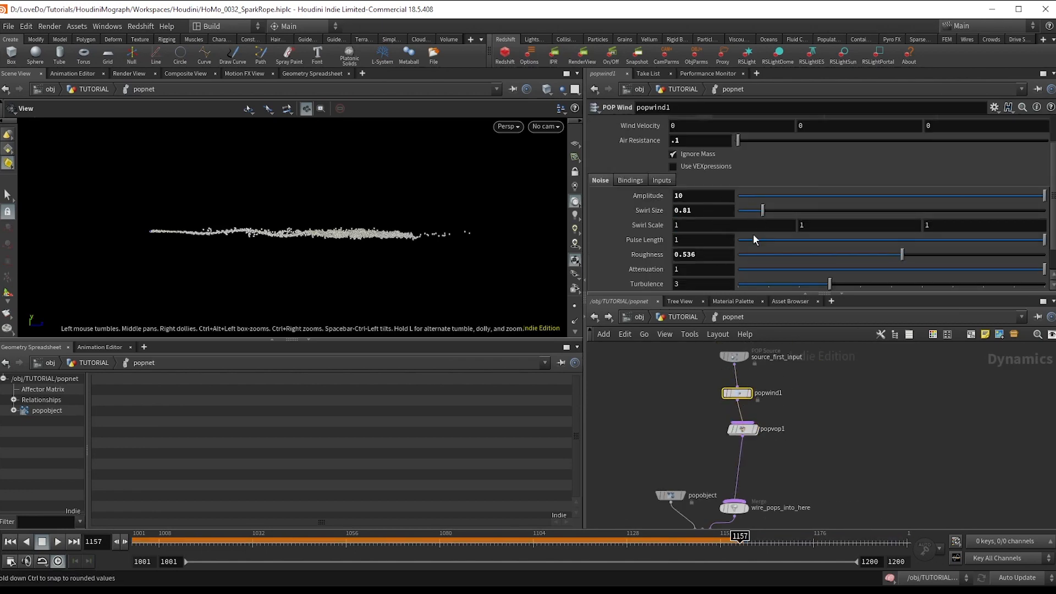
click(682, 317)
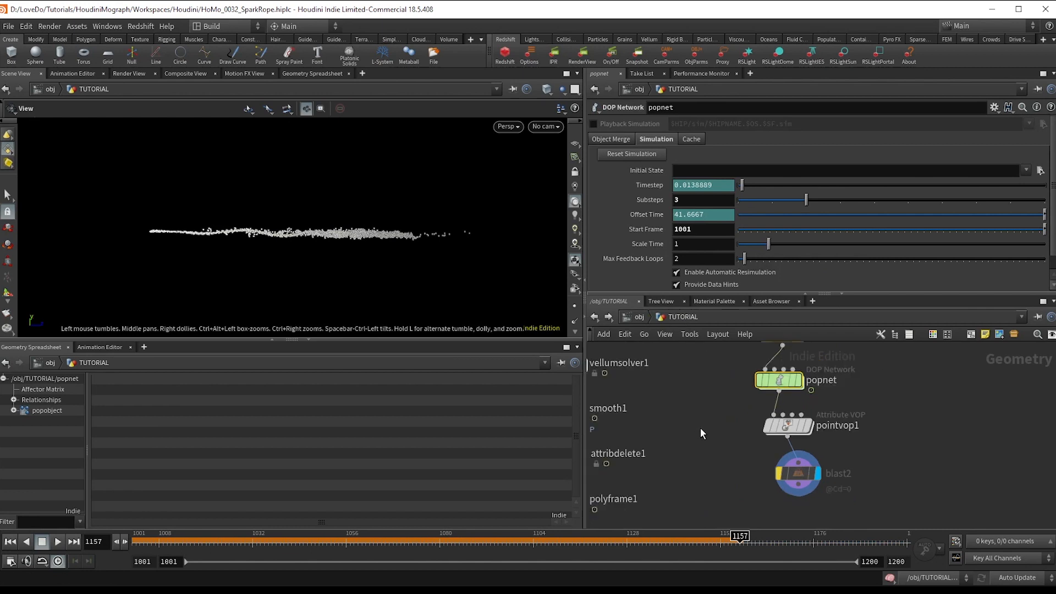
- Rewind to the start frame, re-enable the bypassed blast2 node, and add a Wire Capture node after it
key(Up)
scroll(780, 477, up, 3)
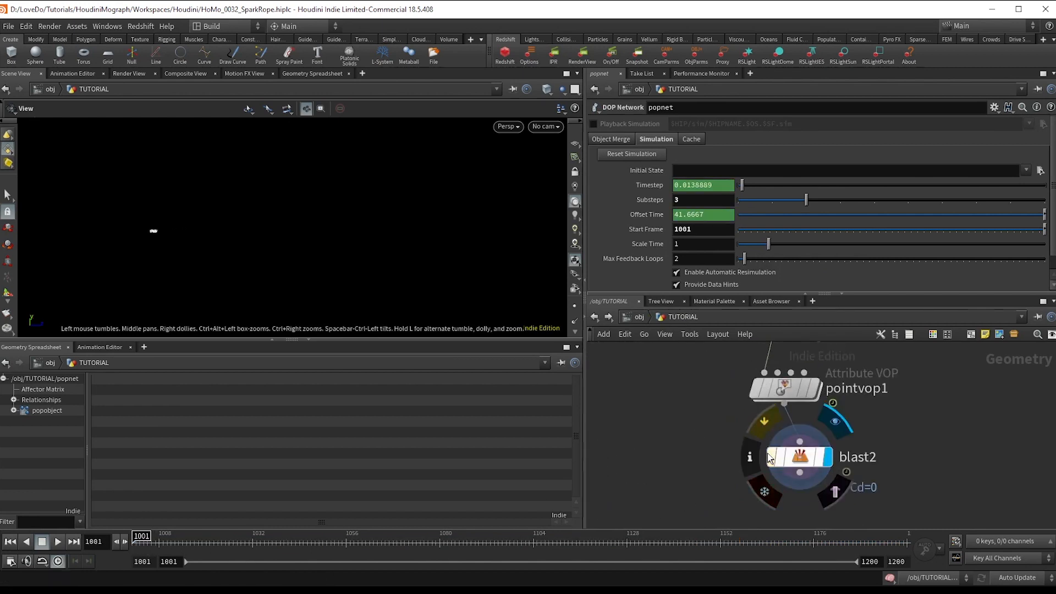
click(781, 475)
key(Tab)
text(wire)
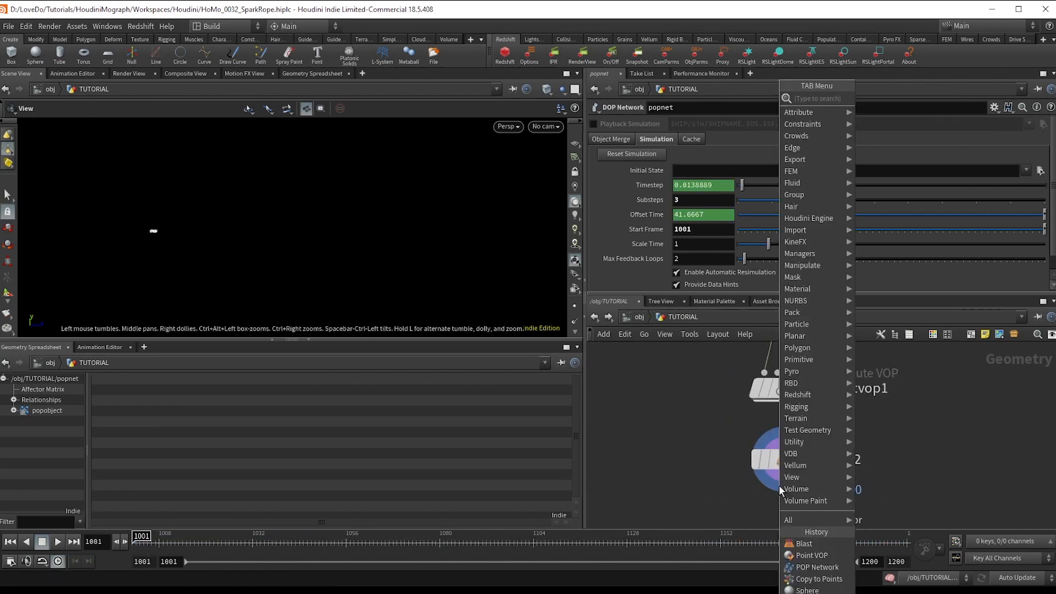
text(c)
key(Return)
key(Return)
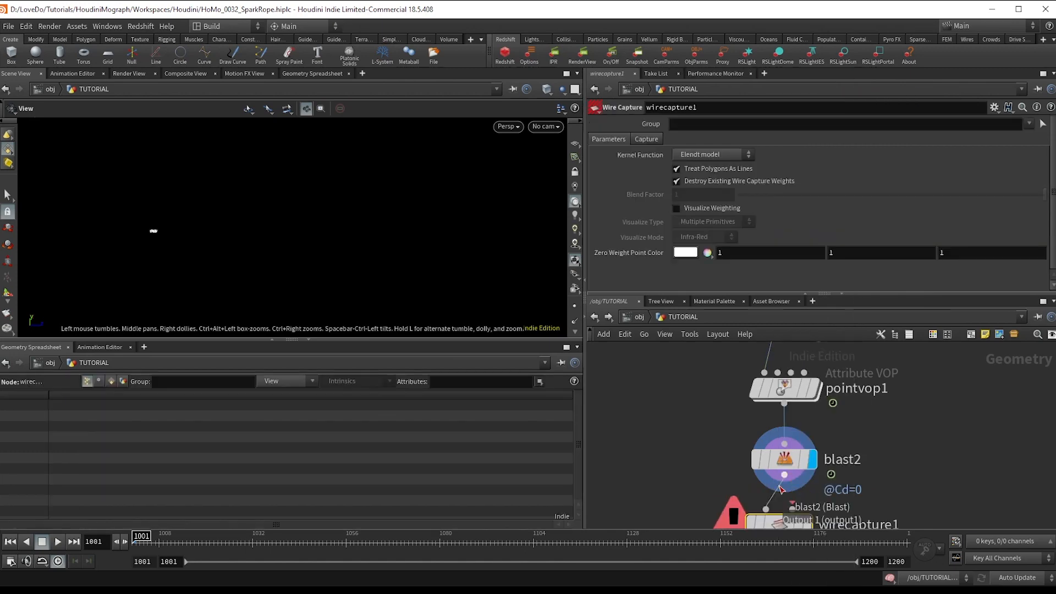
- Connect the group1 node's output to the second input of wirecapture1
scroll(779, 487, down, 3)
click(787, 498)
scroll(742, 459, down, 3)
mouse_move(677, 403)
middle_down()
mouse_move(678, 417)
mouse_move(682, 408)
middle_up()
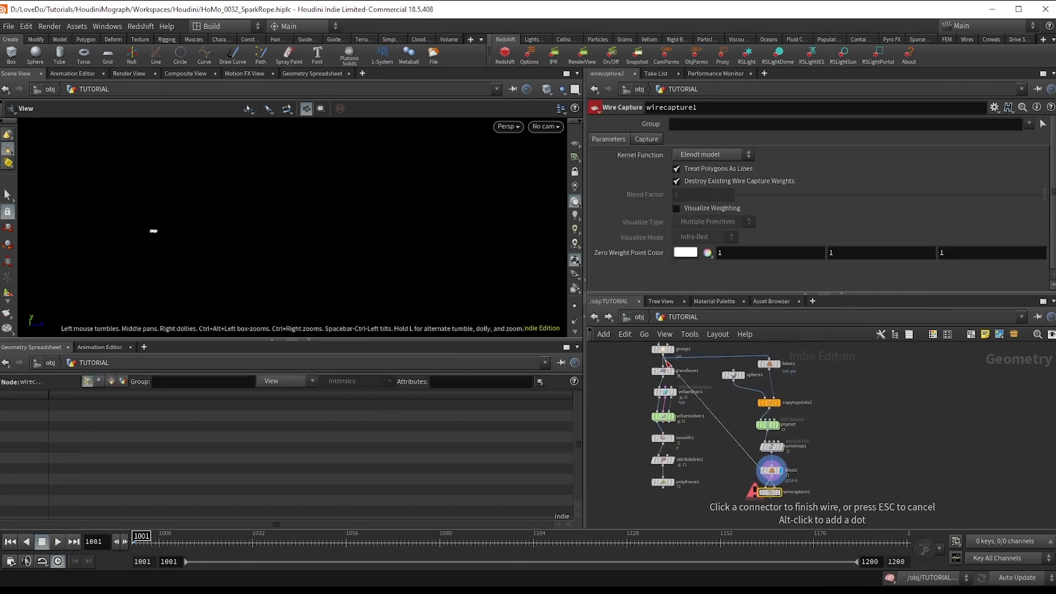
click(664, 360)
- Add a Wire Deform node after wirecapture1
scroll(775, 501, up, 4)
click(741, 473)
key(Tab)
text(wiredef)
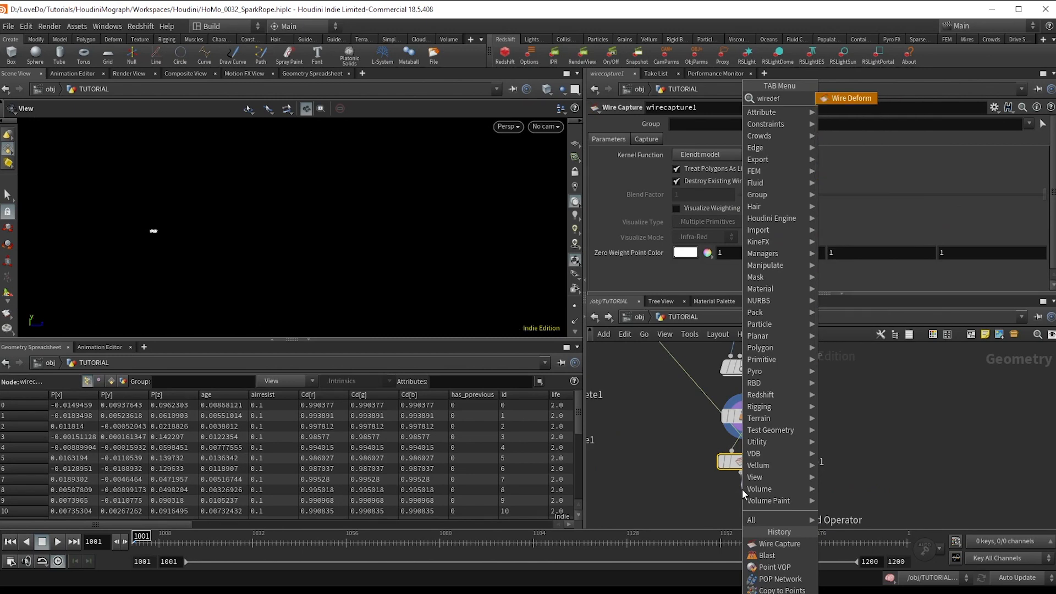
key(Return)
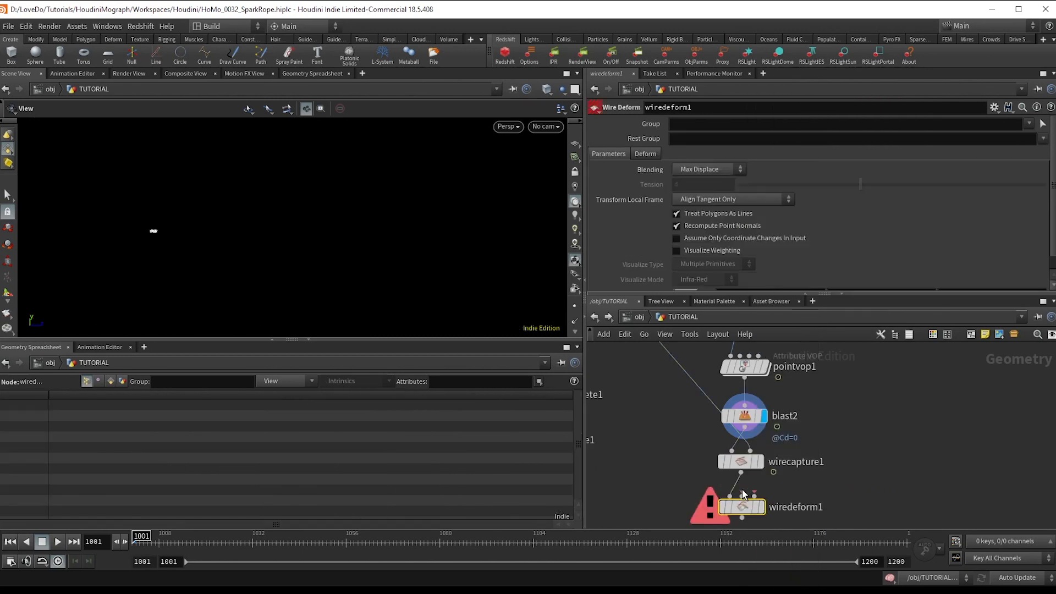
- Connect group1 as the rest wire and polyframe1 as the deformed wire of wiredeform1, and display the node
click(743, 497)
scroll(742, 497, down, 4)
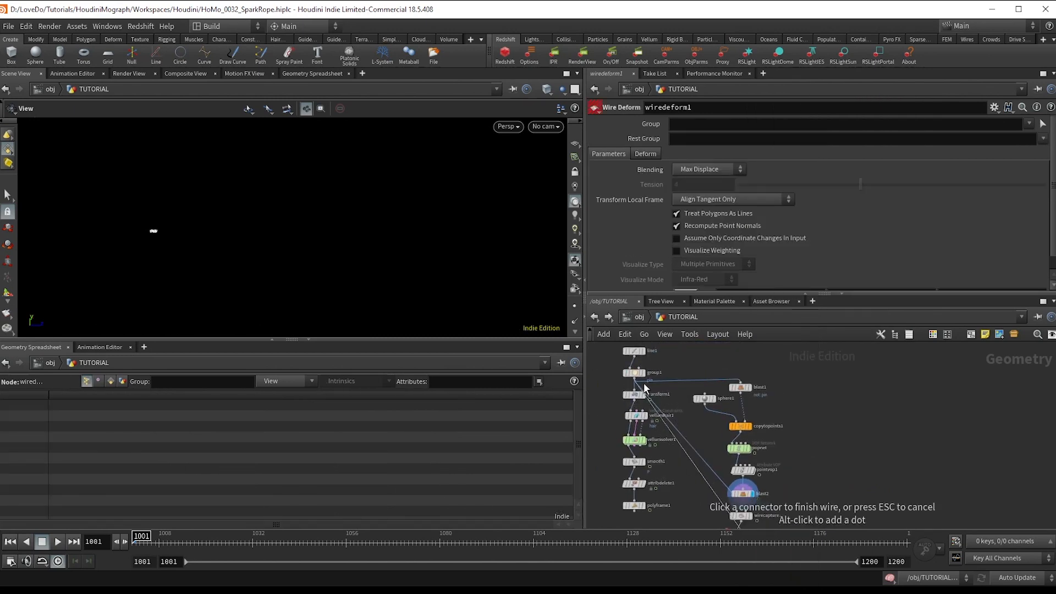
scroll(739, 458, up, 3)
middle_drag(642, 442, 708, 438)
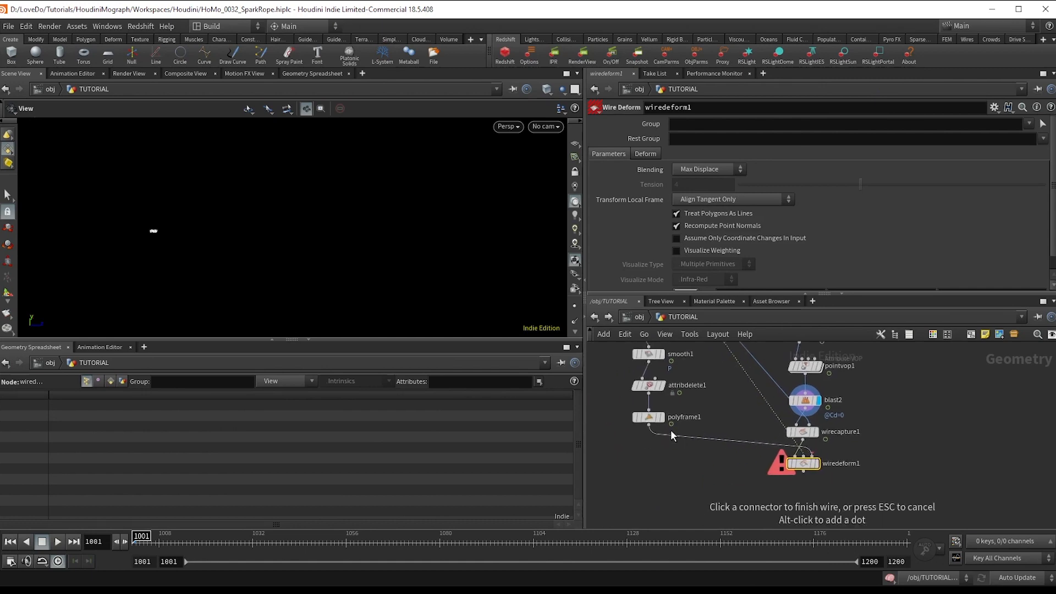
click(648, 425)
scroll(816, 459, up, 3)
click(822, 438)
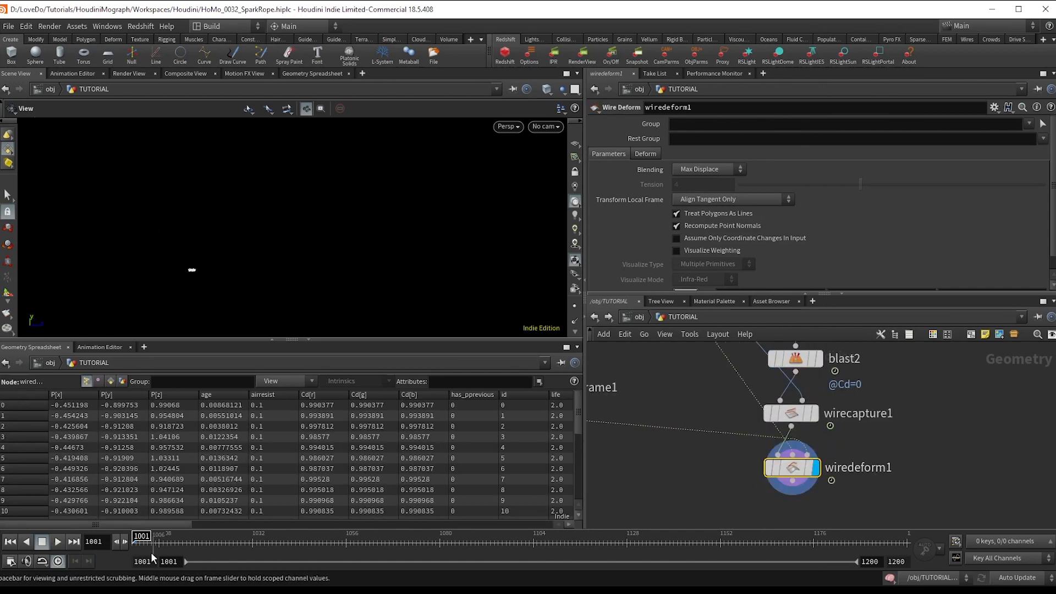
- Scrub the timeline to frame 1101 and inspect the deformed particles from another angle
drag(149, 551, 522, 537)
middle_drag(273, 247, 351, 216)
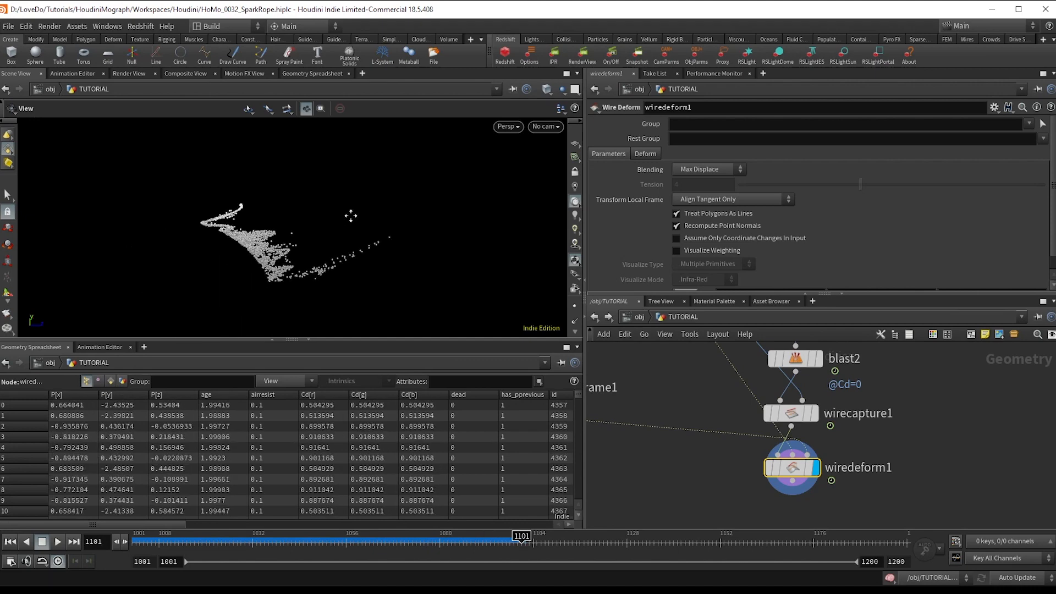
drag(350, 216, 337, 236)
- Set wirecapture1's Min/Max Weight to 1.4 and 2.1 and its U Radius and Lookup to 1 and 1.7, checking the playback
click(792, 419)
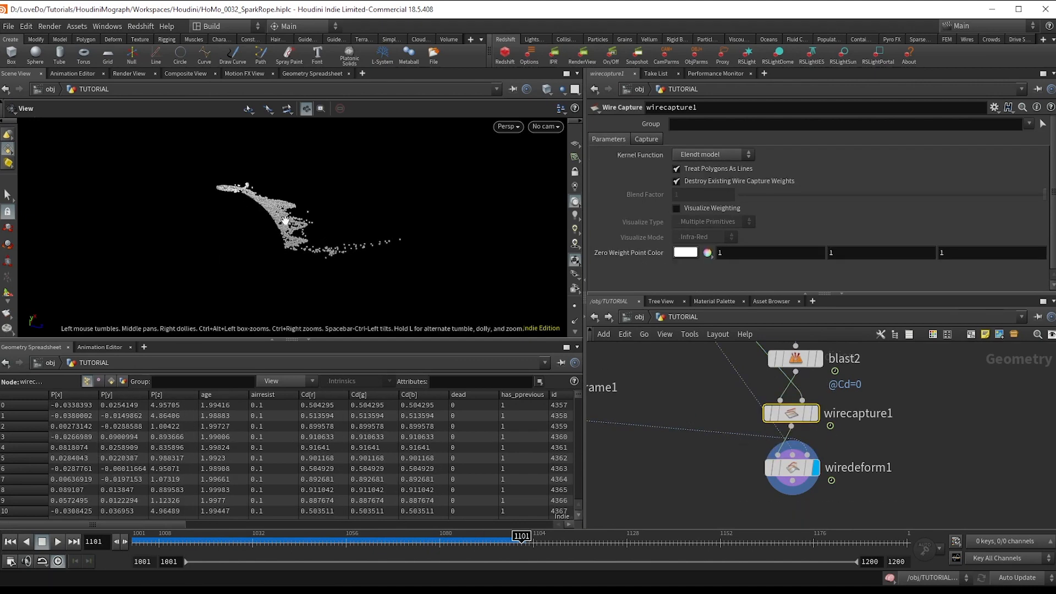
click(648, 139)
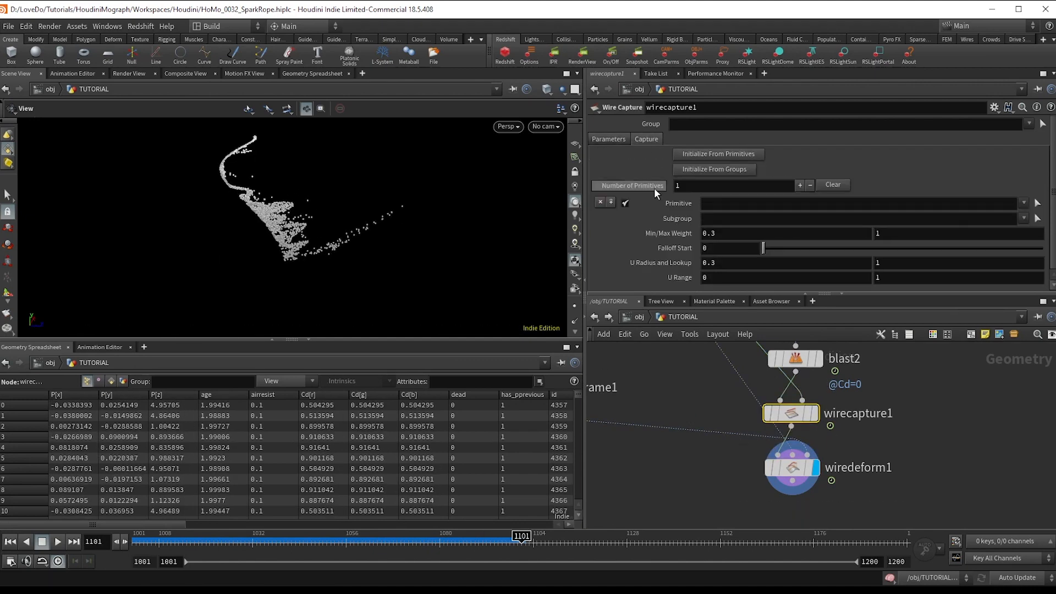
middle_drag(672, 229, 710, 259)
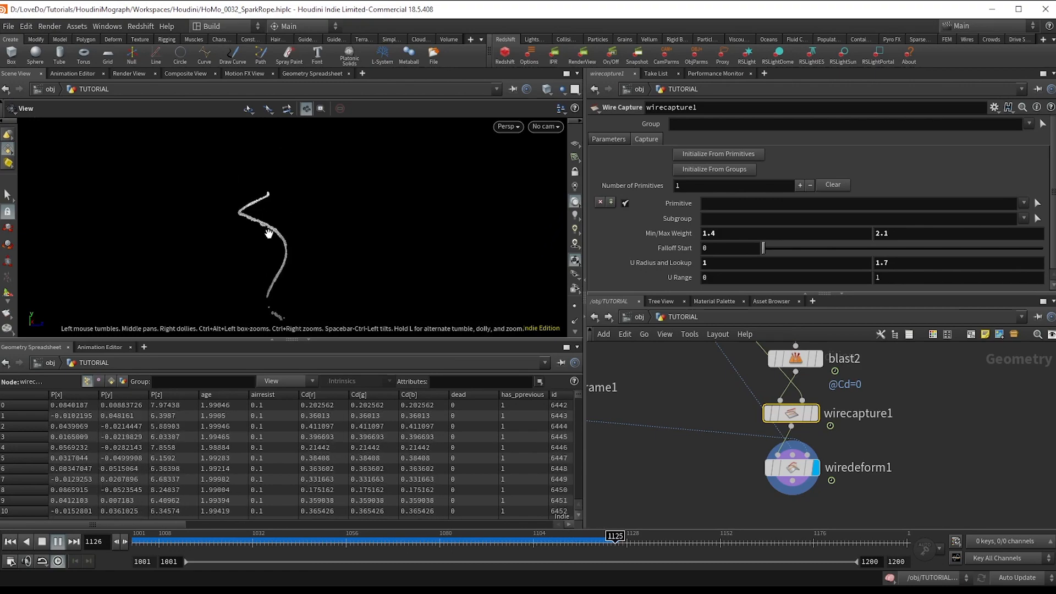
click(58, 542)
- Add a new Line node beside the wiredeform1 node
scroll(759, 489, down, 3)
middle_drag(726, 488, 736, 448)
key(Tab)
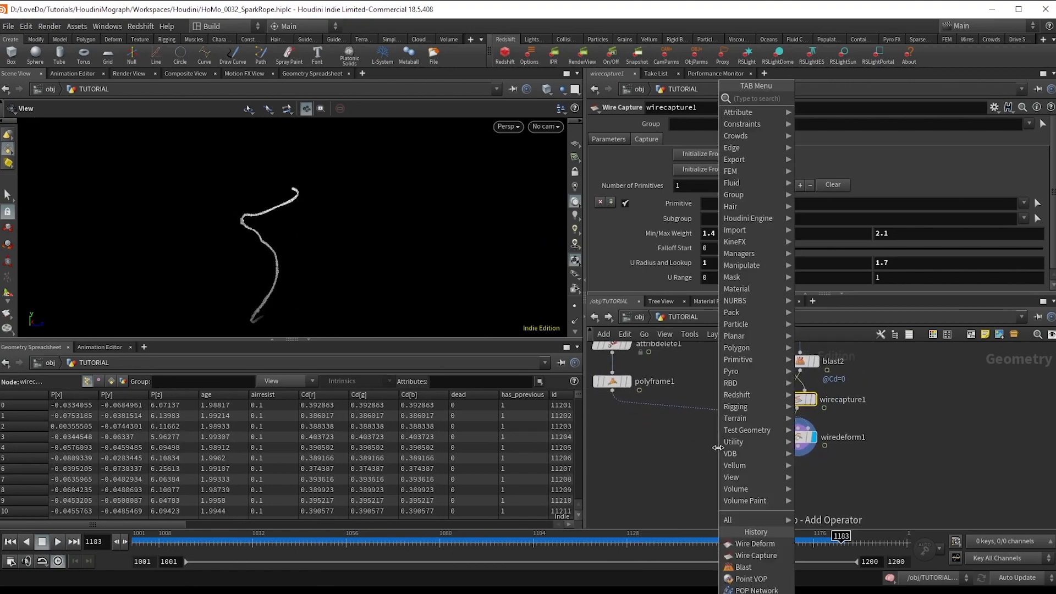
text(line)
key(Return)
key(Return)
- Add a Copy to Points node that copies line2 onto the wiredeform1 points, and display its result
key(Tab)
text(copyp)
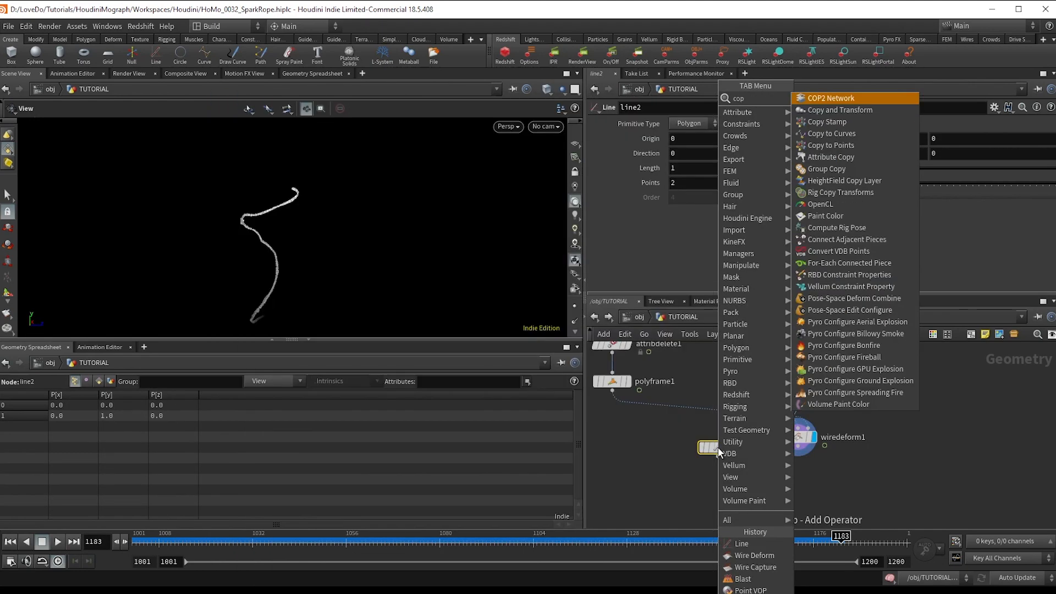
key(Return)
key(Return)
click(790, 495)
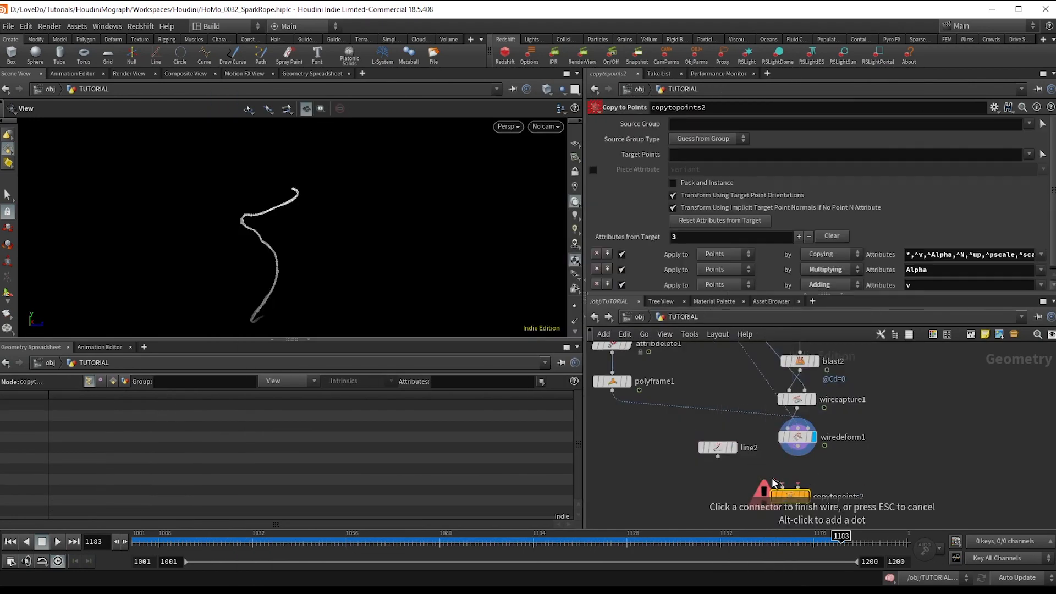
drag(798, 446, 798, 486)
click(806, 497)
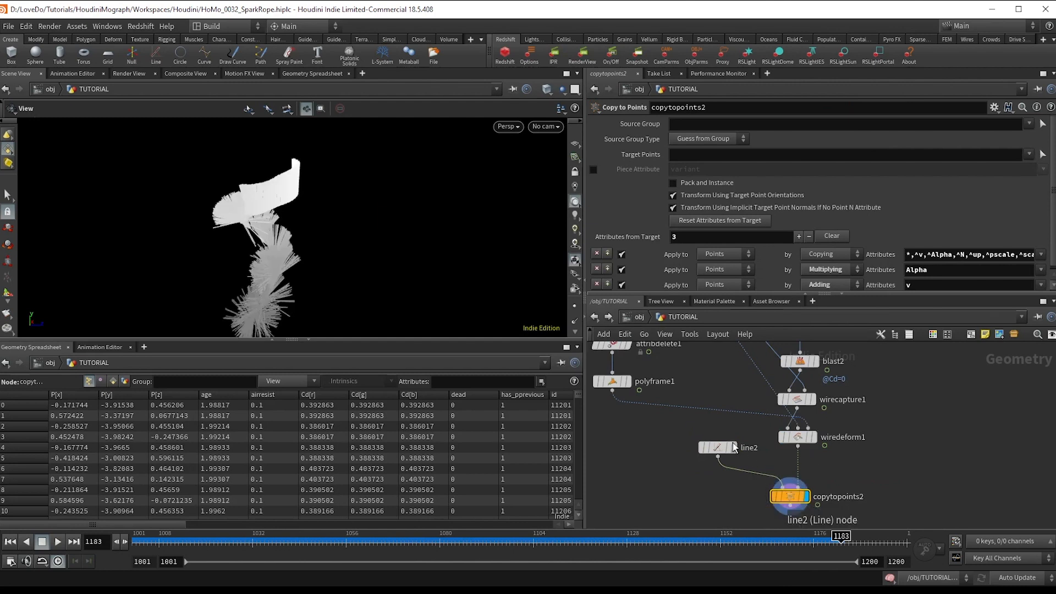
- Set line2's Direction to 0, 0, 1 and its Length to 0.7, keeping copytopoints2 displayed
click(720, 446)
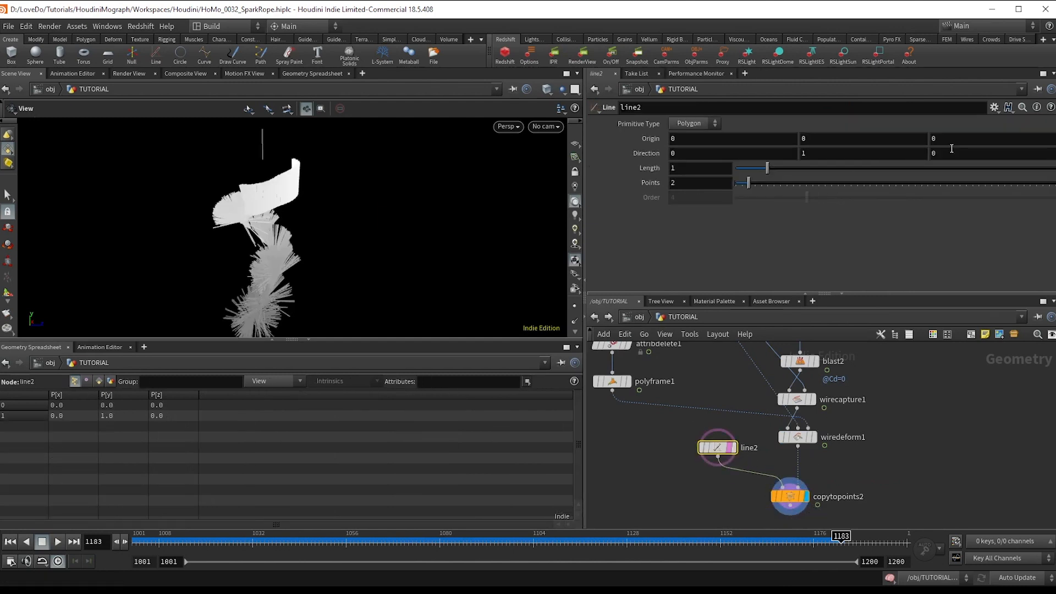
drag(951, 152, 758, 172)
text(10)
key(Return)
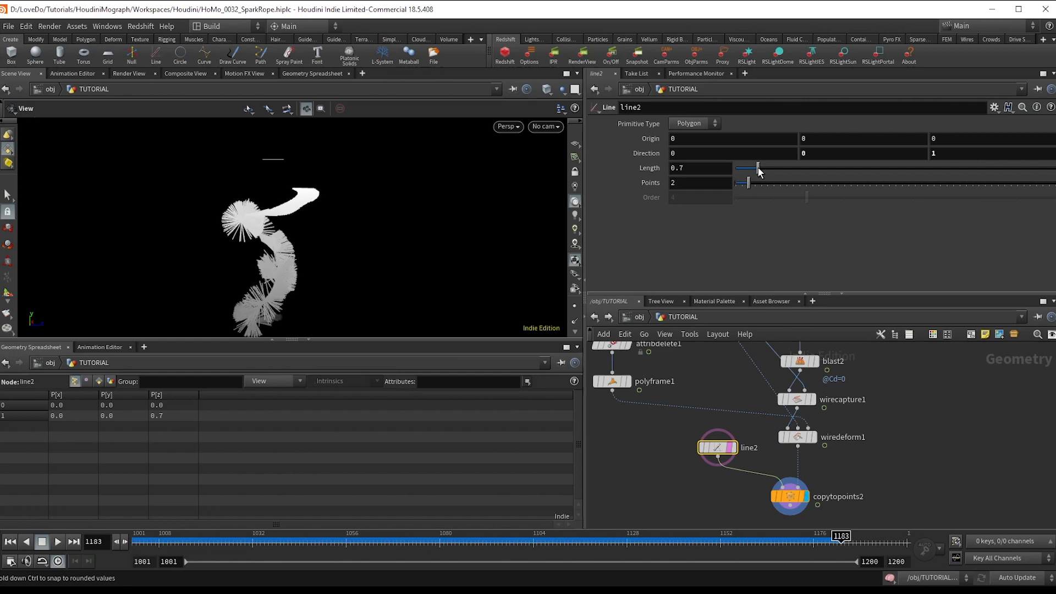
click(733, 447)
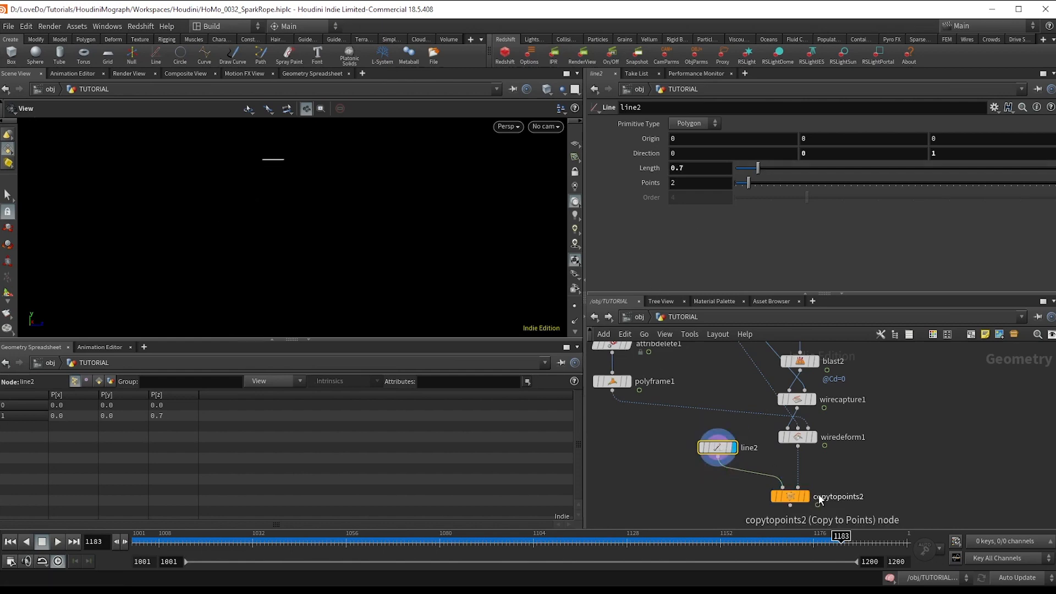
click(805, 496)
- Insert an Attribute Transfer node between wiredeform1 and copytopoints2
key(Tab)
text(attr)
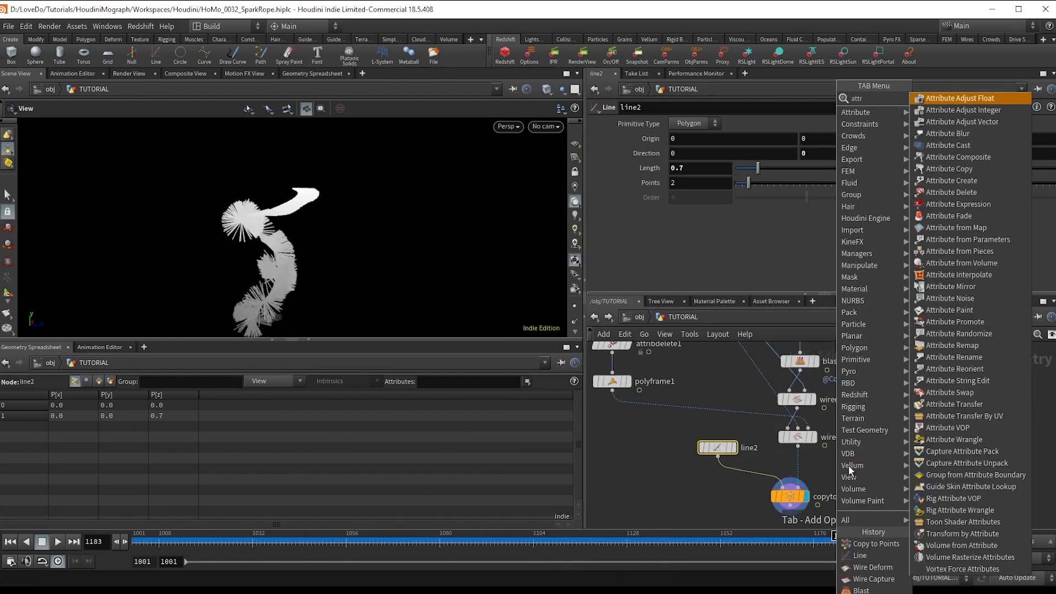
text( tran)
key(Return)
click(848, 466)
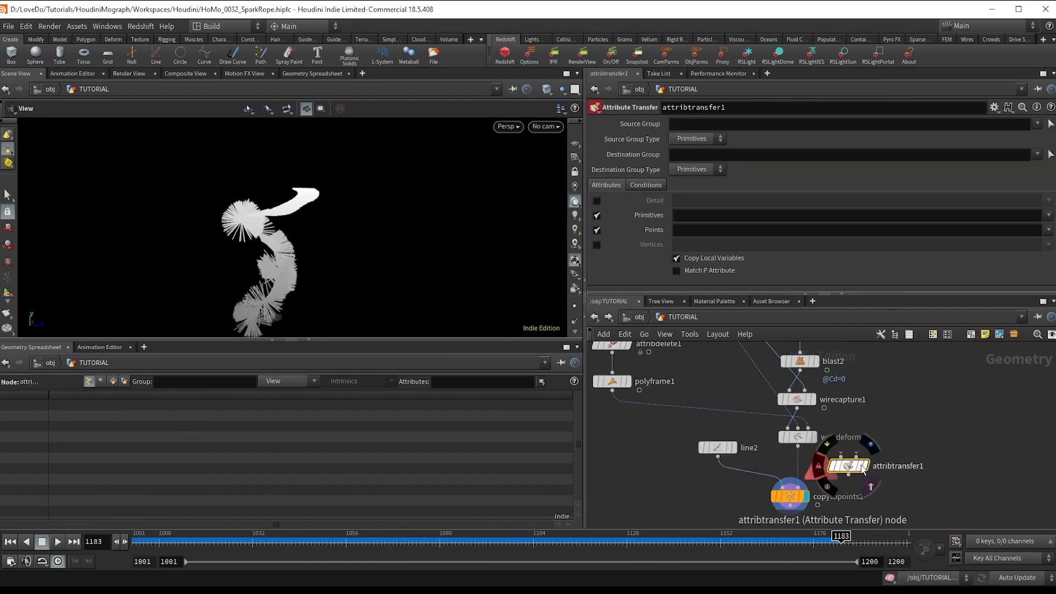
drag(861, 464, 795, 481)
- Connect polyframe1 as the source of attribtransfer1 and limit the transferred point attributes to N
click(805, 458)
click(613, 390)
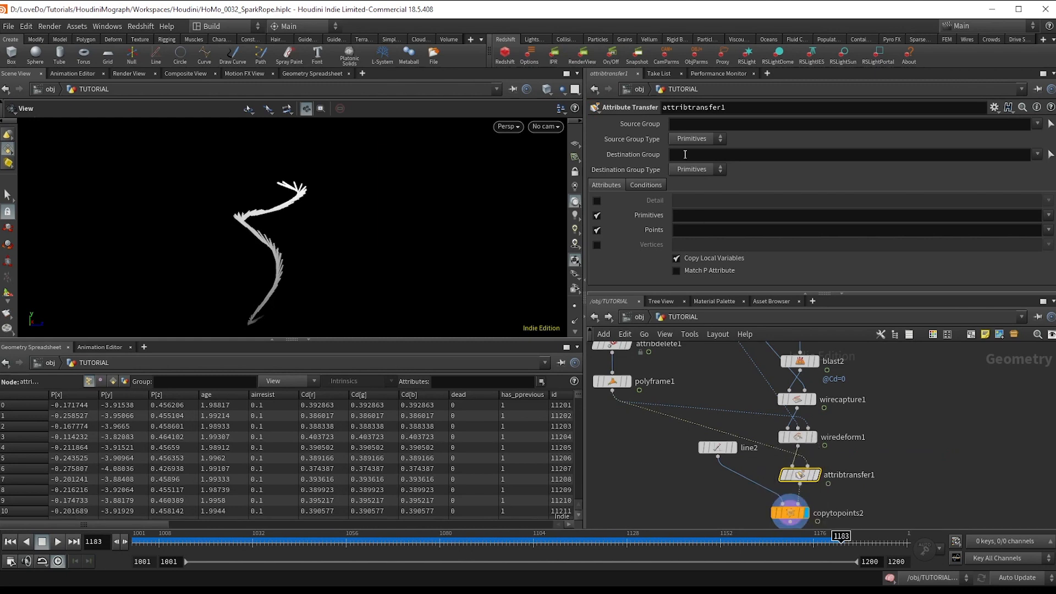
click(678, 231)
text(N)
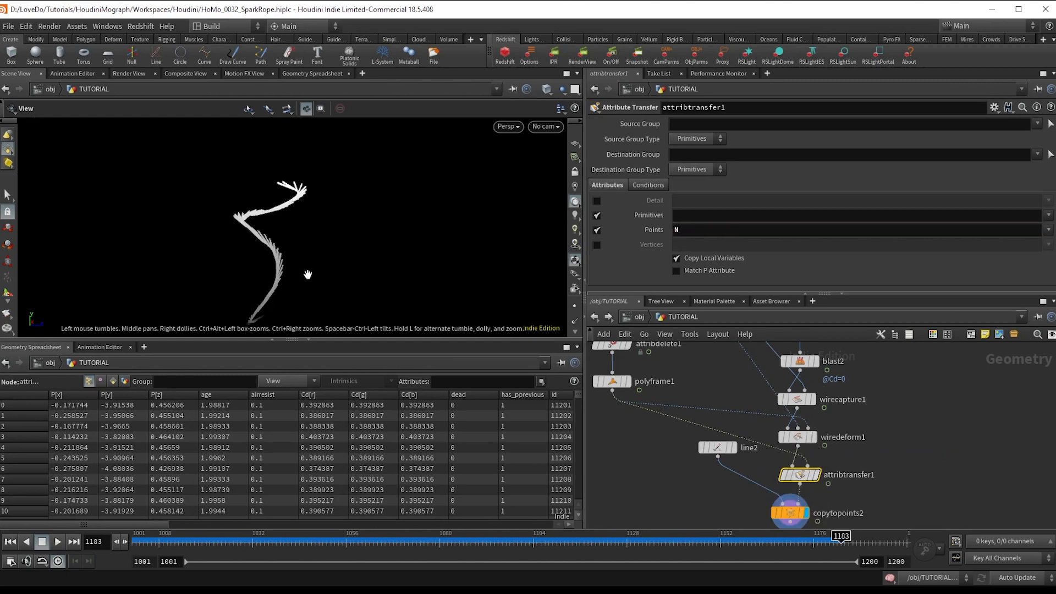
- Set line2's Length to 0.2 and scrub to frame 1054 to check the rope
click(718, 448)
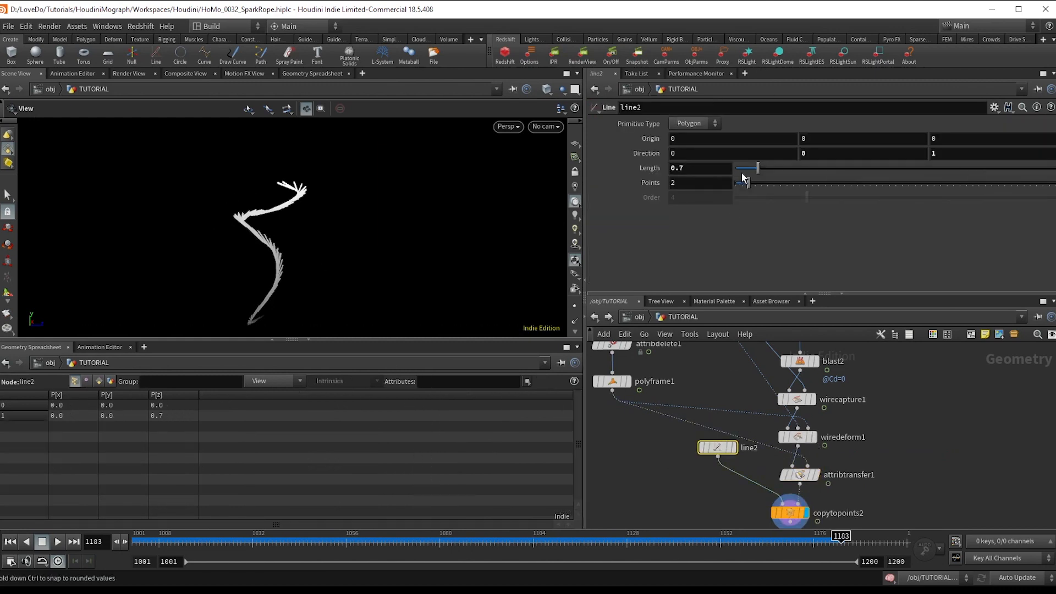
drag(737, 169, 743, 167)
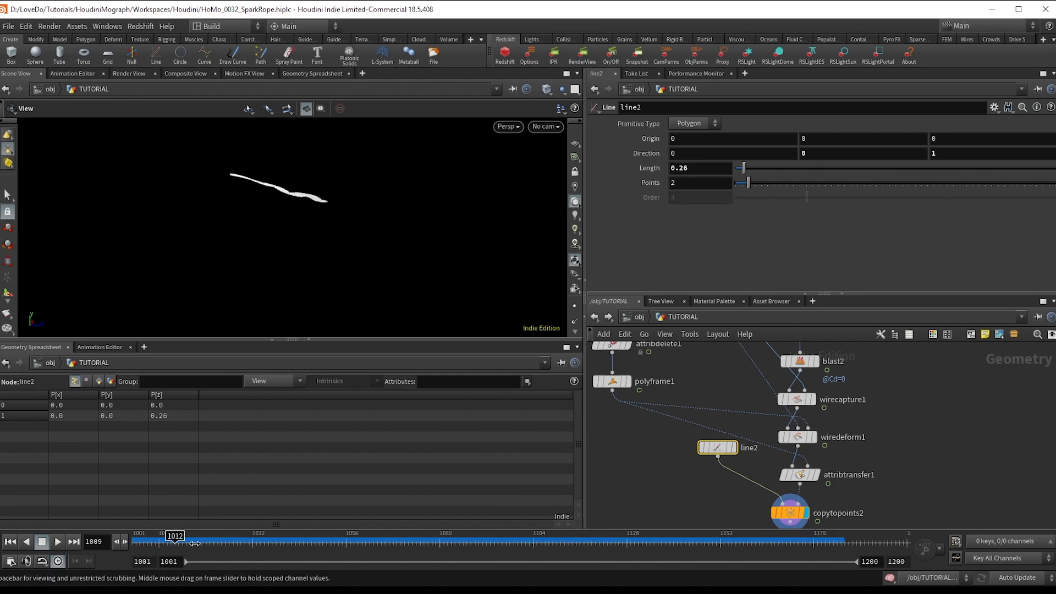
key(BackSpace)
key(Return)
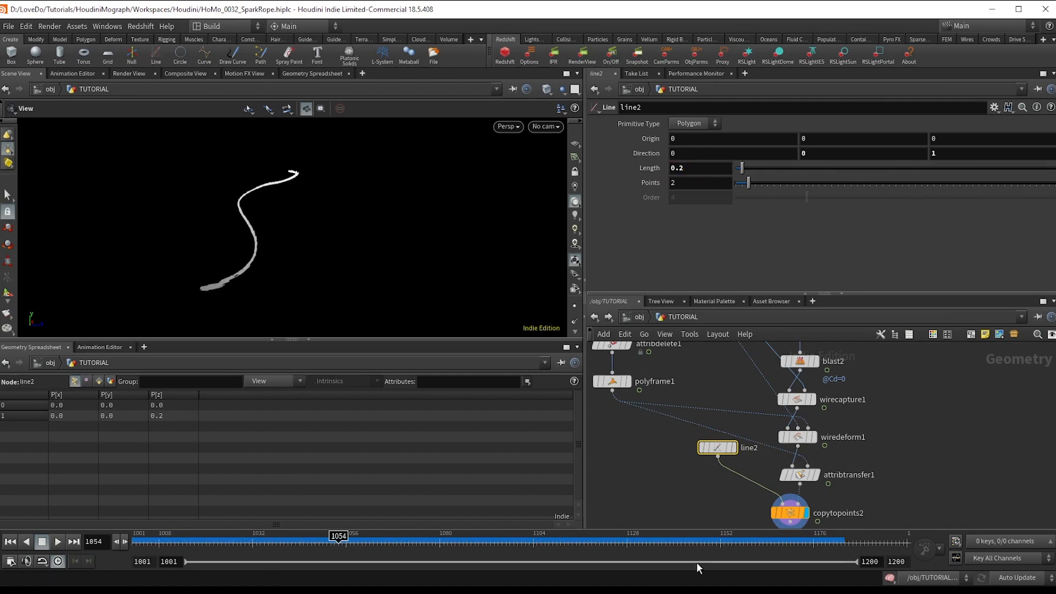
- Insert an Attribute Randomize node between attribtransfer1 and copytopoints2
middle_drag(687, 494, 678, 440)
key(Tab)
text(at ran)
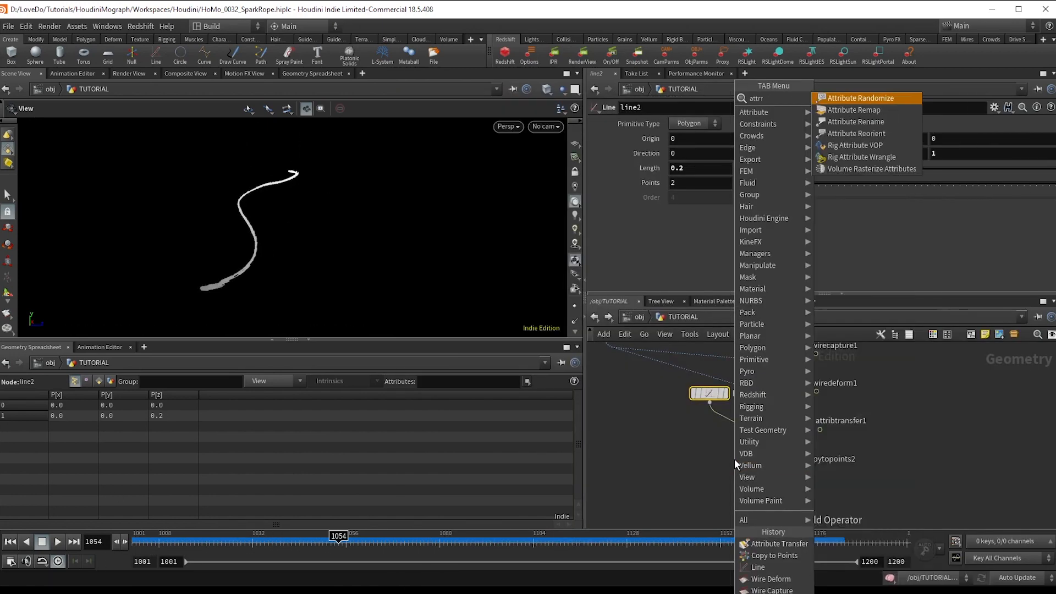
key(Return)
click(735, 459)
drag(736, 465, 787, 445)
- Set attribrandomize1's Attribute Name to pscale and its Dimensions to 1, and inspect the lines up close
text(pscale)
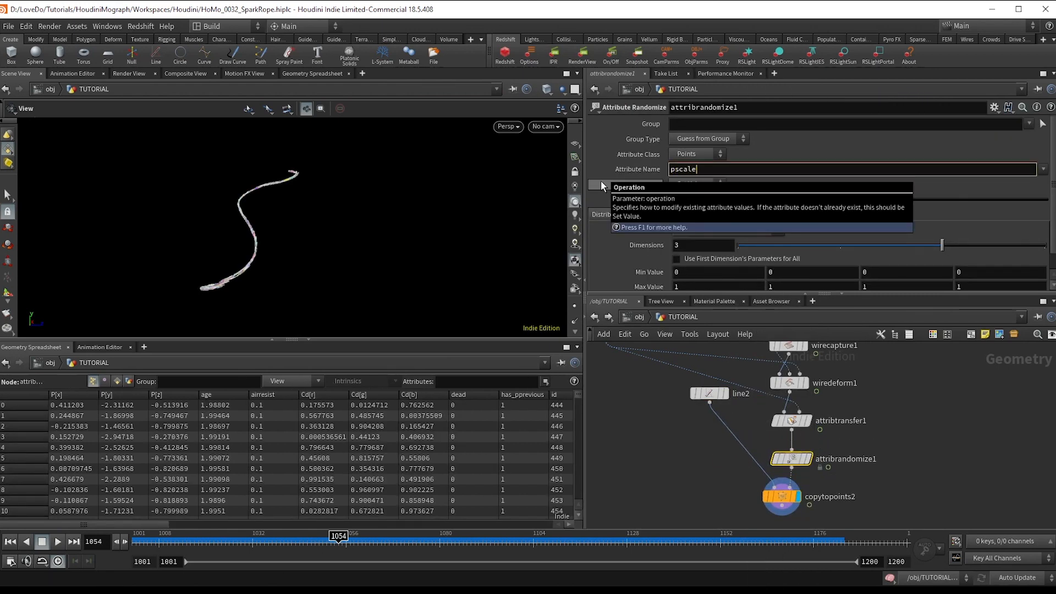
key(Return)
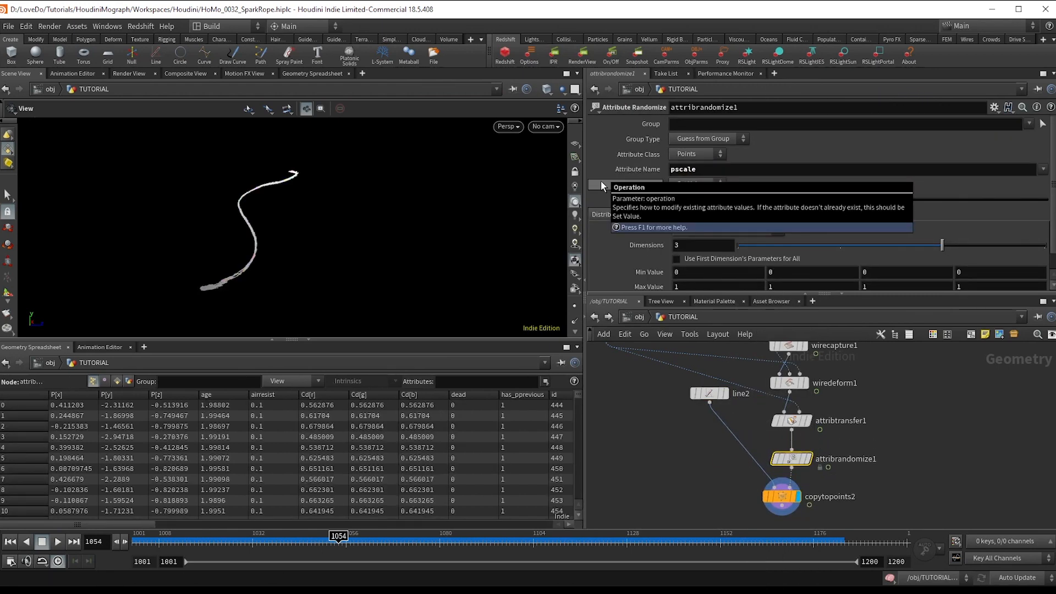
click(744, 247)
drag(229, 238, 352, 286)
- Add a Blast node on a separate branch from the polyframe1 output
scroll(721, 486, down, 5)
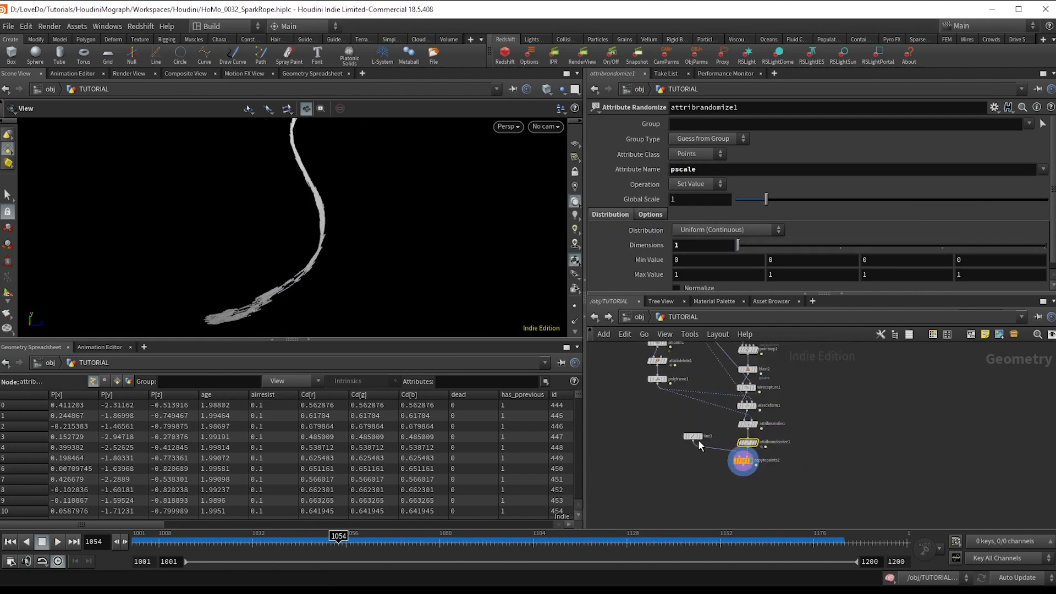
click(657, 384)
scroll(656, 379, up, 3)
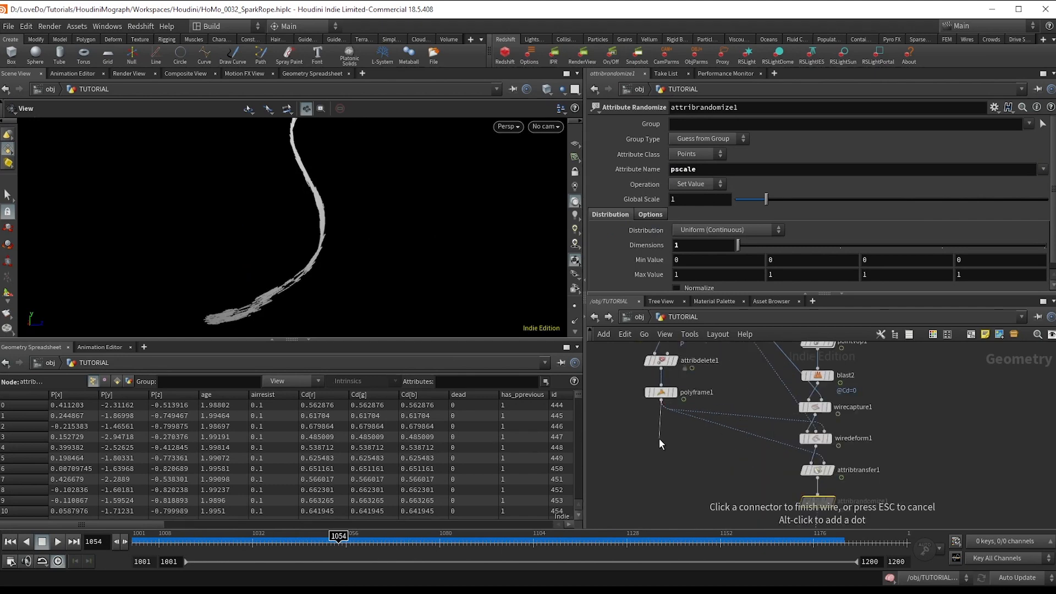
key(Tab)
text(blast)
key(Return)
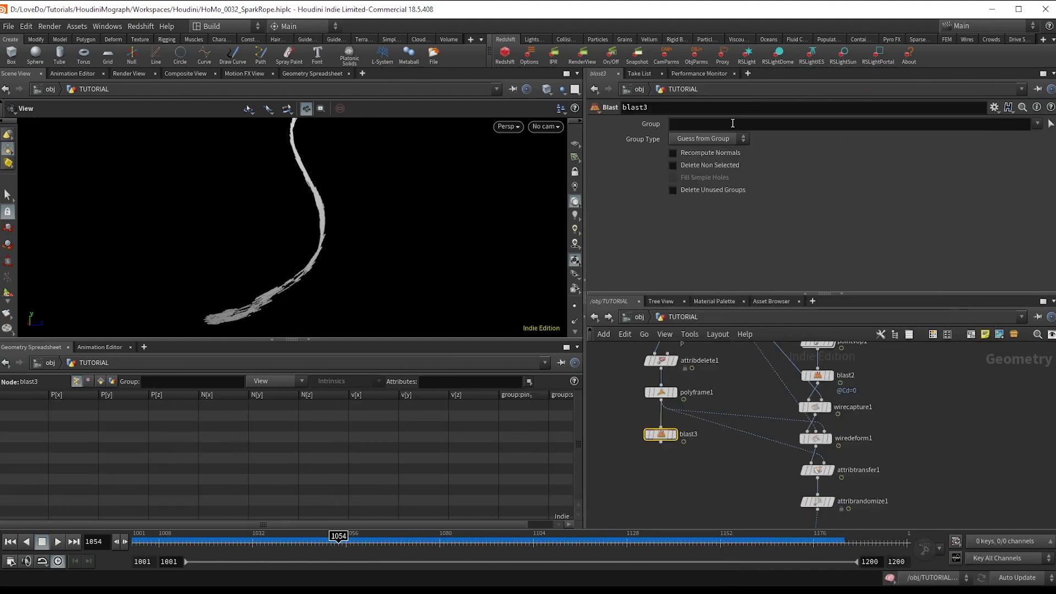
- Set blast3's Group Type to Points and its Group to @v=0
click(711, 142)
click(700, 163)
click(708, 125)
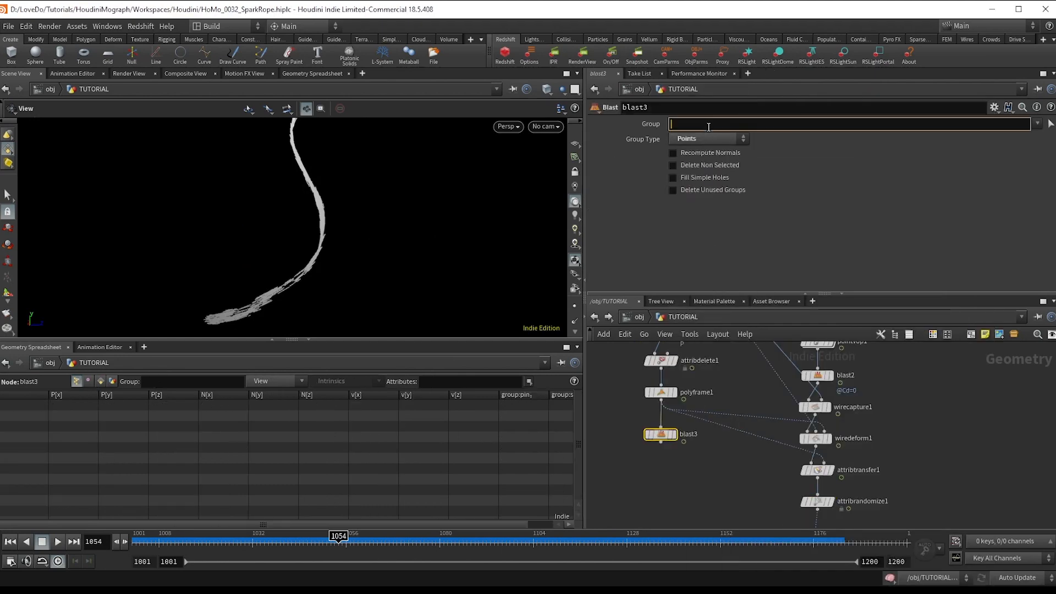
text(@v=0)
key(Return)
scroll(692, 396, up, 2)
double_click(686, 433)
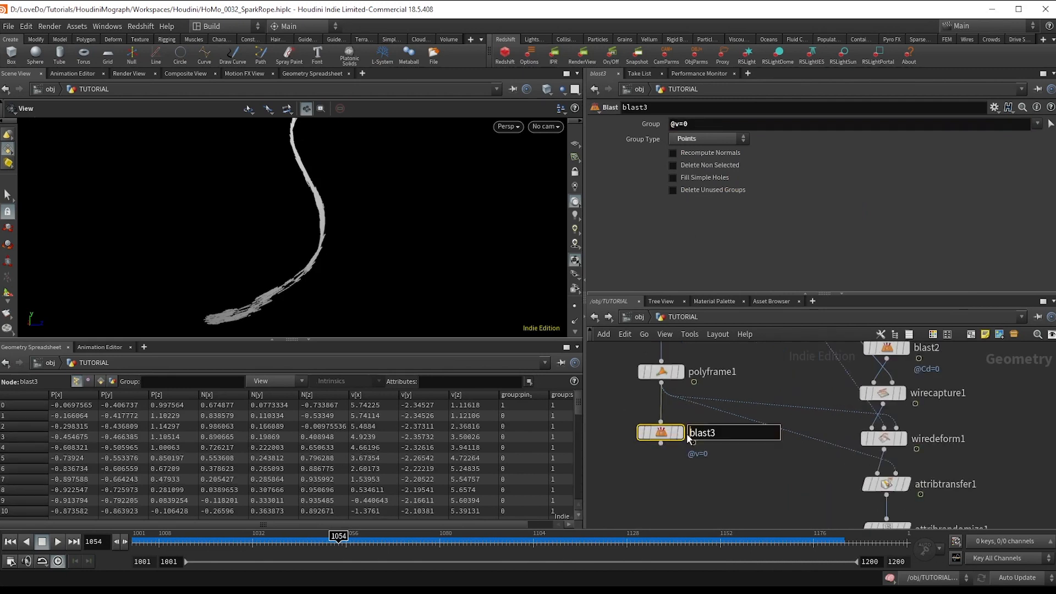
- Add a POP Network node fed by blast3, return to frame 1001, display the network and play its simulation
click(679, 436)
drag(286, 542, 133, 542)
key(Tab)
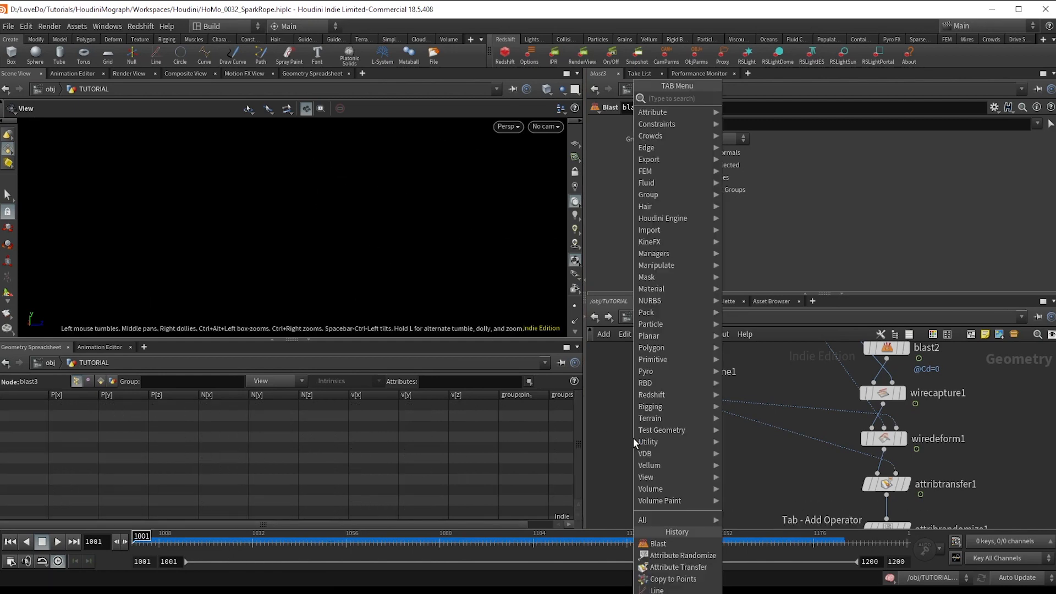
text(popn)
key(Return)
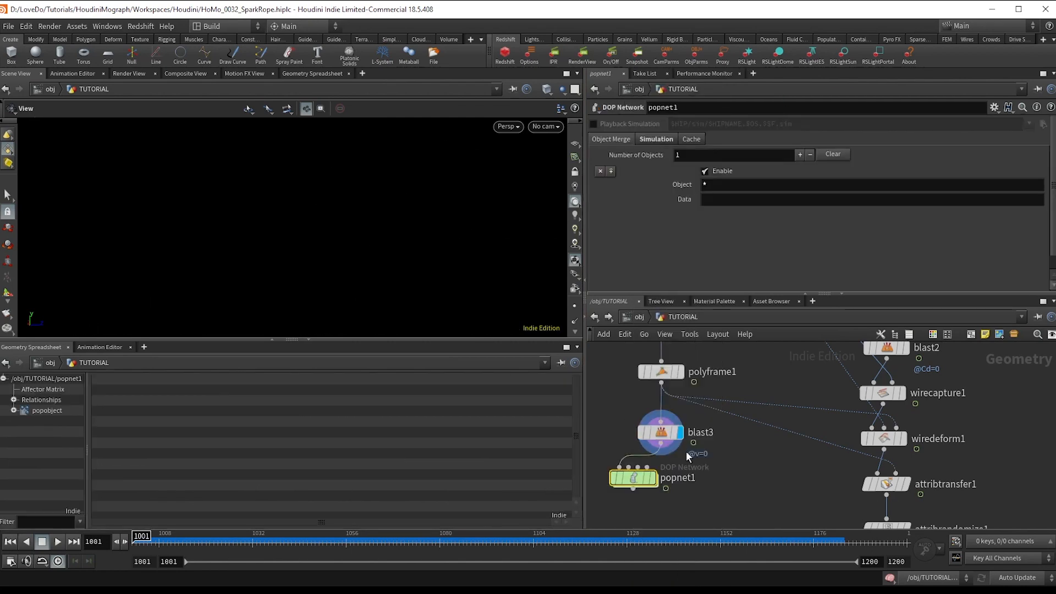
click(654, 478)
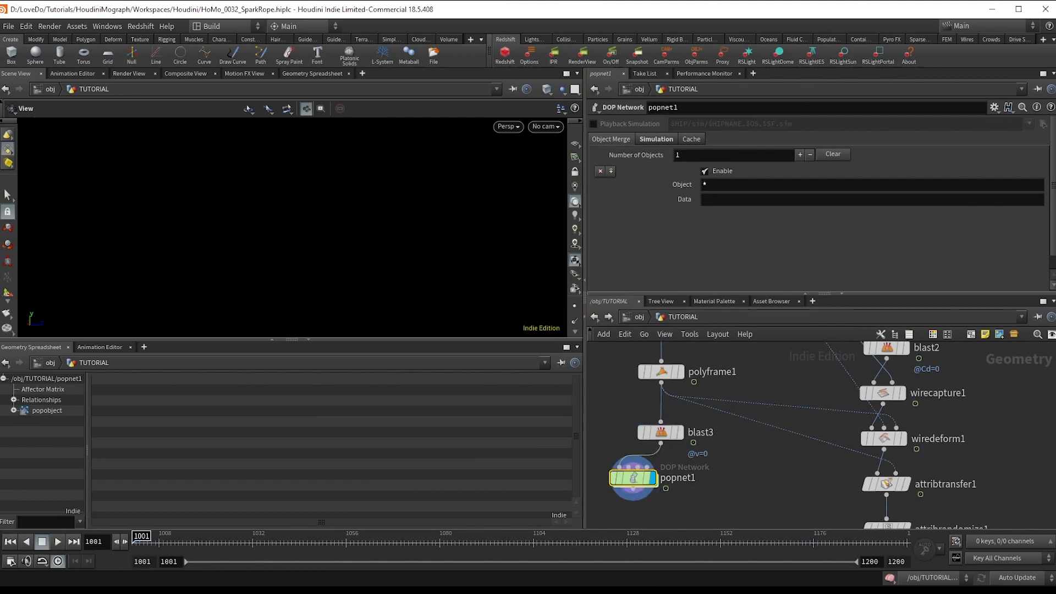
click(56, 541)
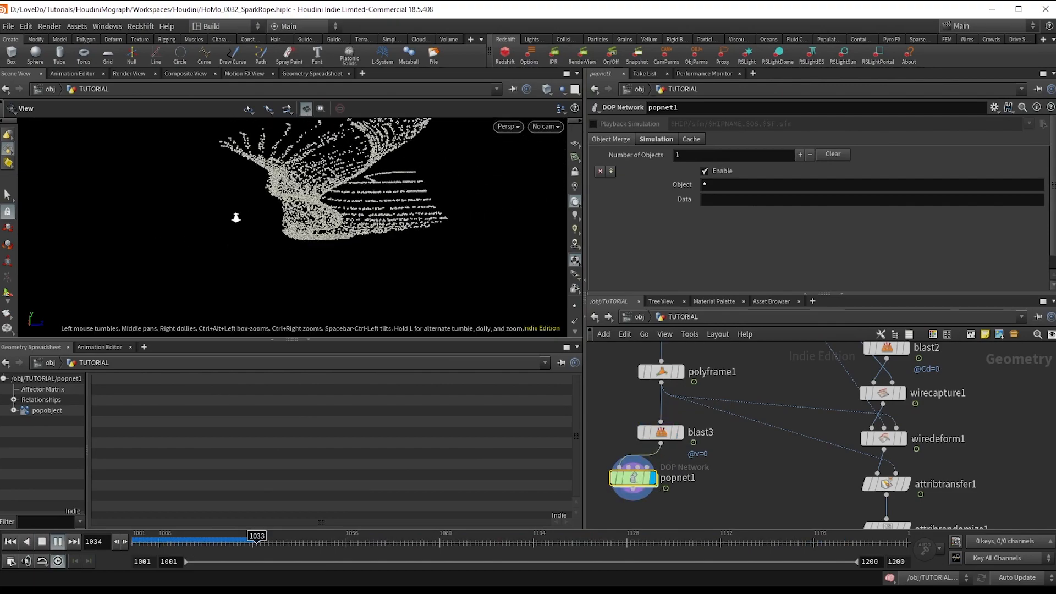
- Inside popnet1, set source_first_input's Const. Birth Rate to 2000 and Life Expectancy to .8, and adjust its Life Variance
double_click(646, 479)
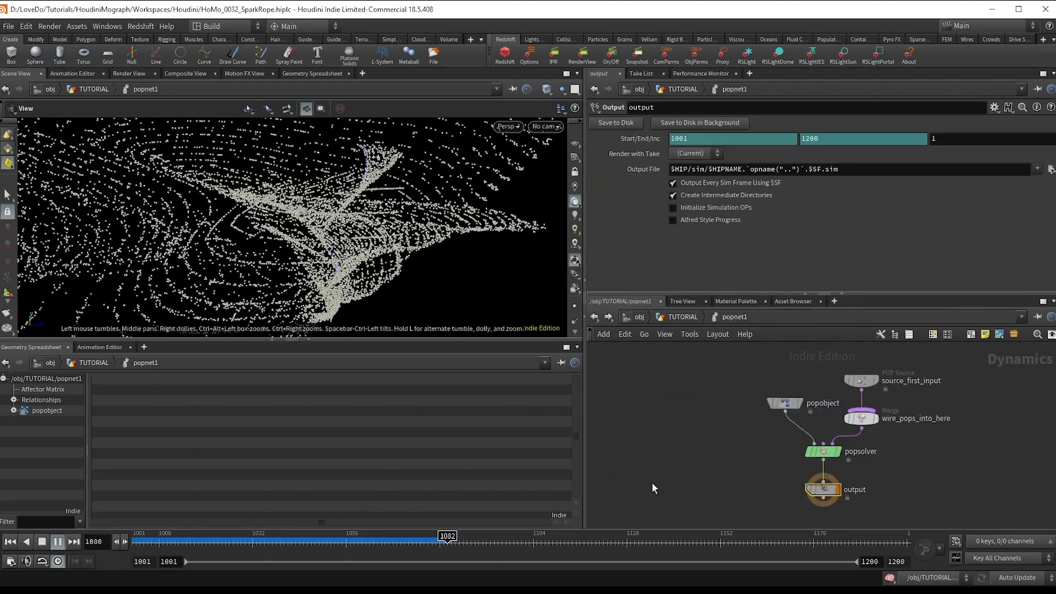
click(42, 542)
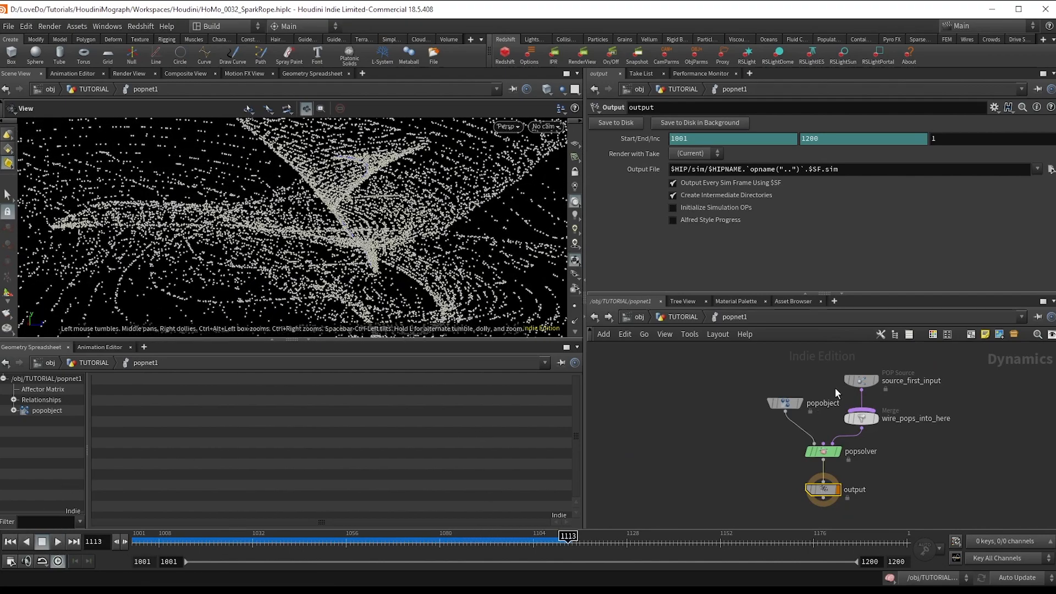
click(856, 383)
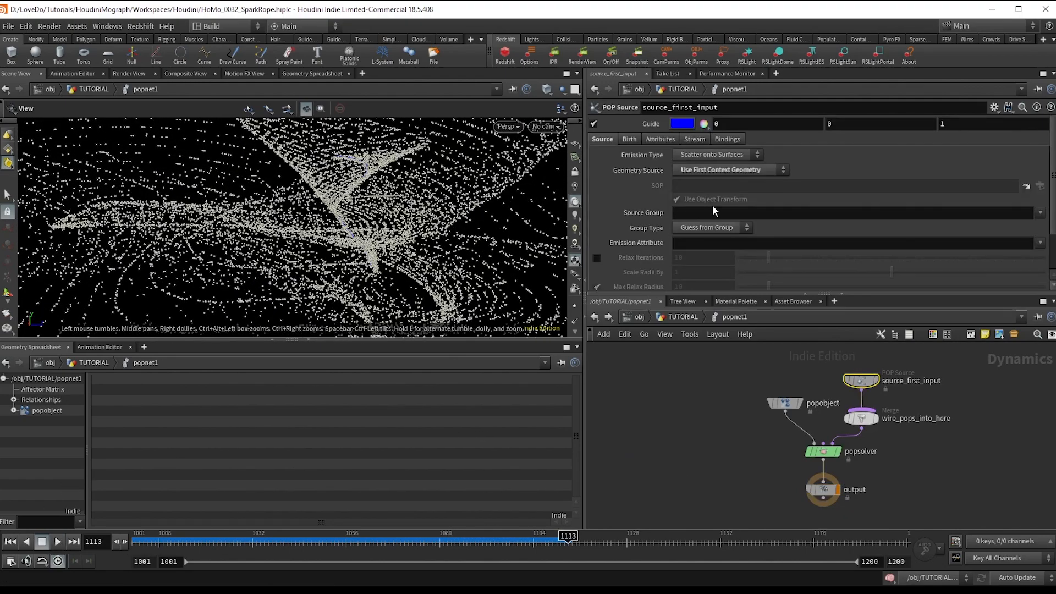
click(652, 140)
click(628, 139)
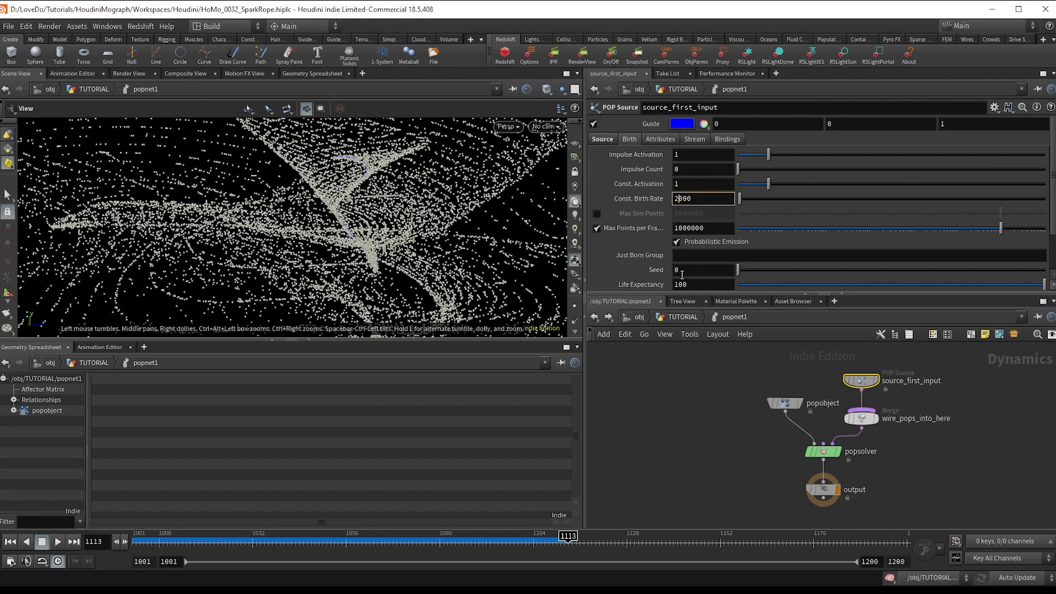
scroll(674, 267, down, 1)
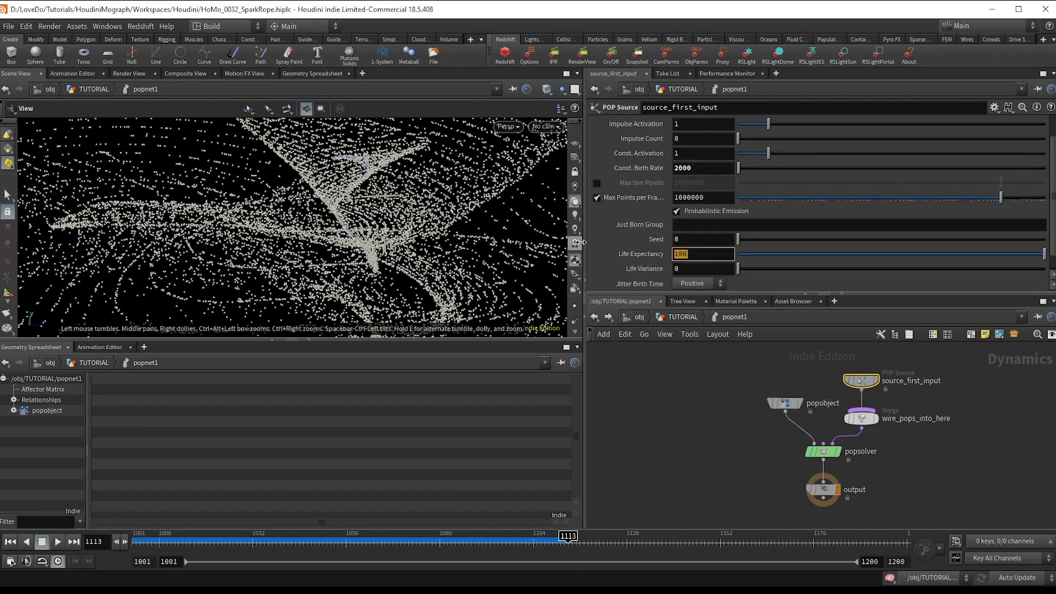
key(Tab)
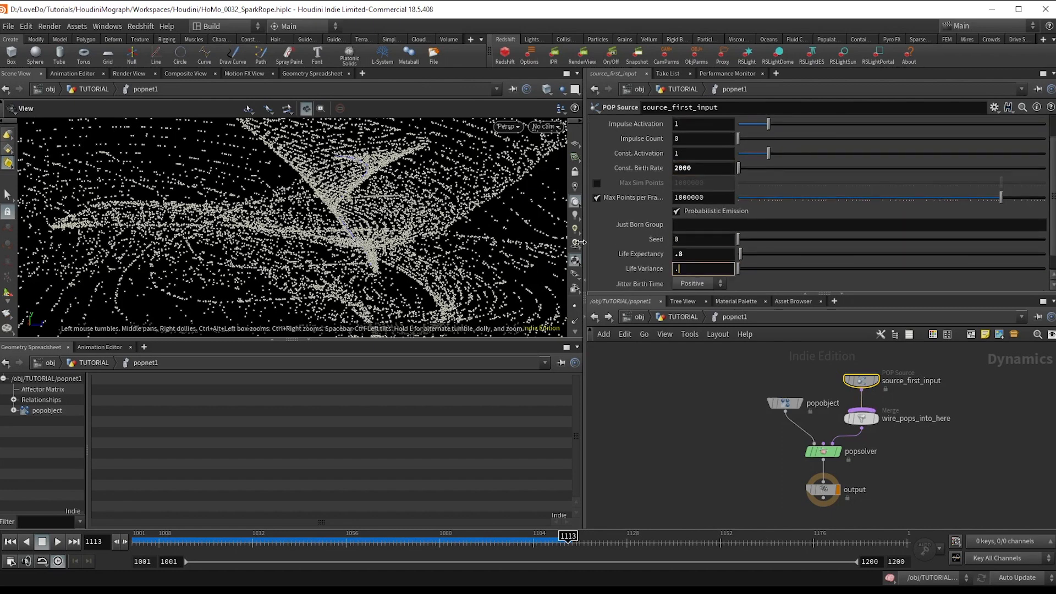
scroll(719, 143, up, 1)
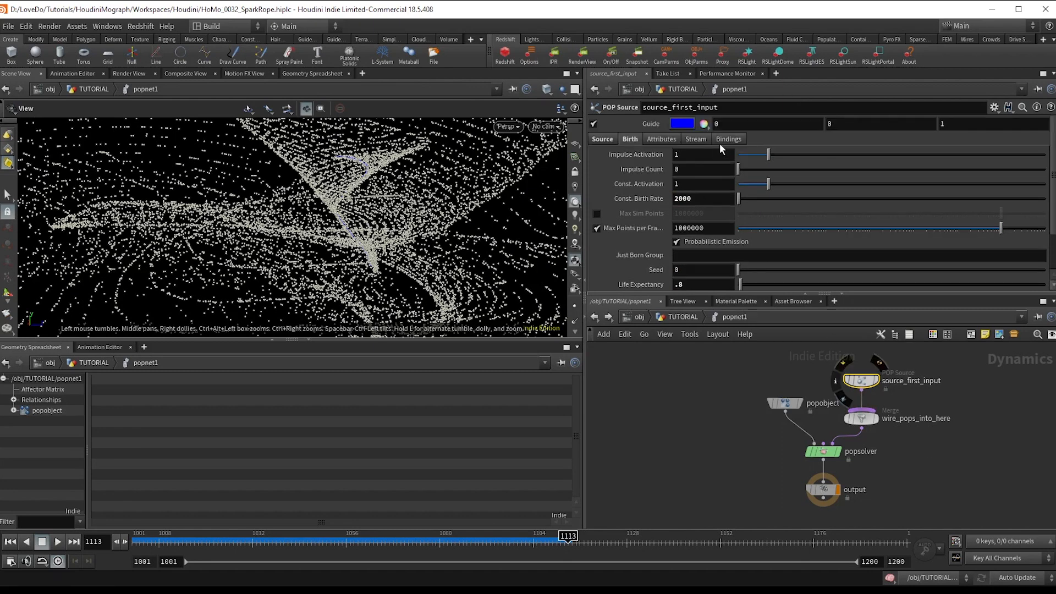
- Set source_first_input's Initial Velocity to Add to inherited velocity with a Variance of 1.5 on all axes, and replay the simulation
click(661, 139)
click(718, 184)
click(691, 208)
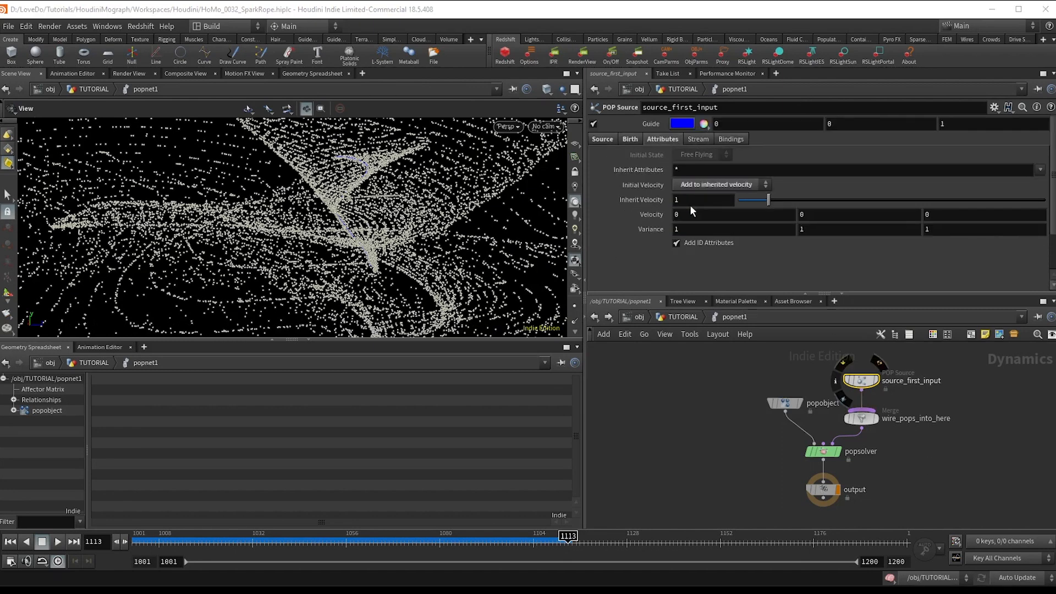
middle_drag(652, 231, 694, 238)
click(41, 541)
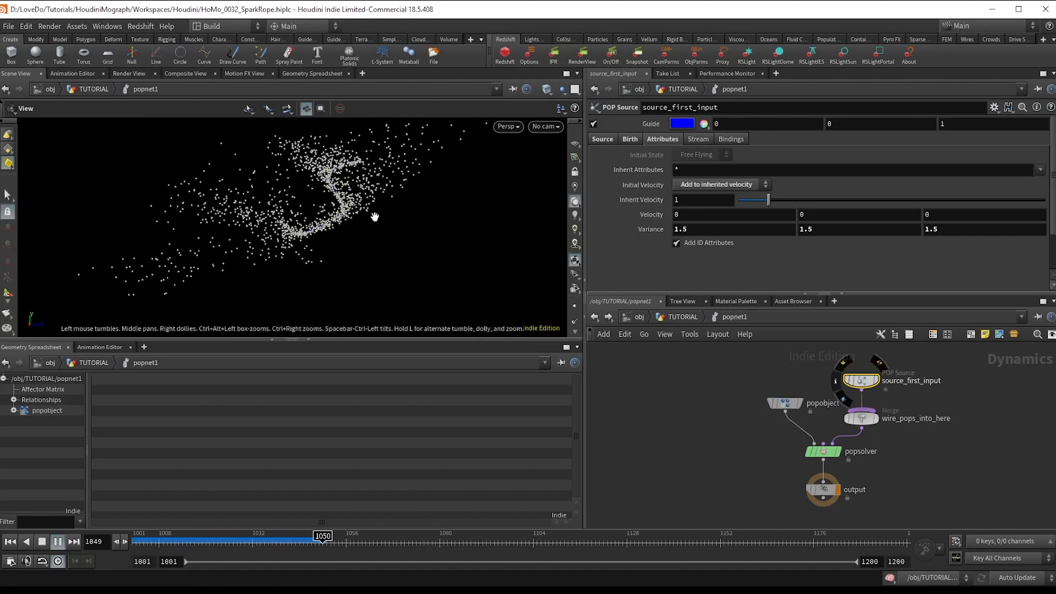
- Insert a POP Wind node between source_first_input and wire_pops_into_here
middle_drag(900, 456, 862, 443)
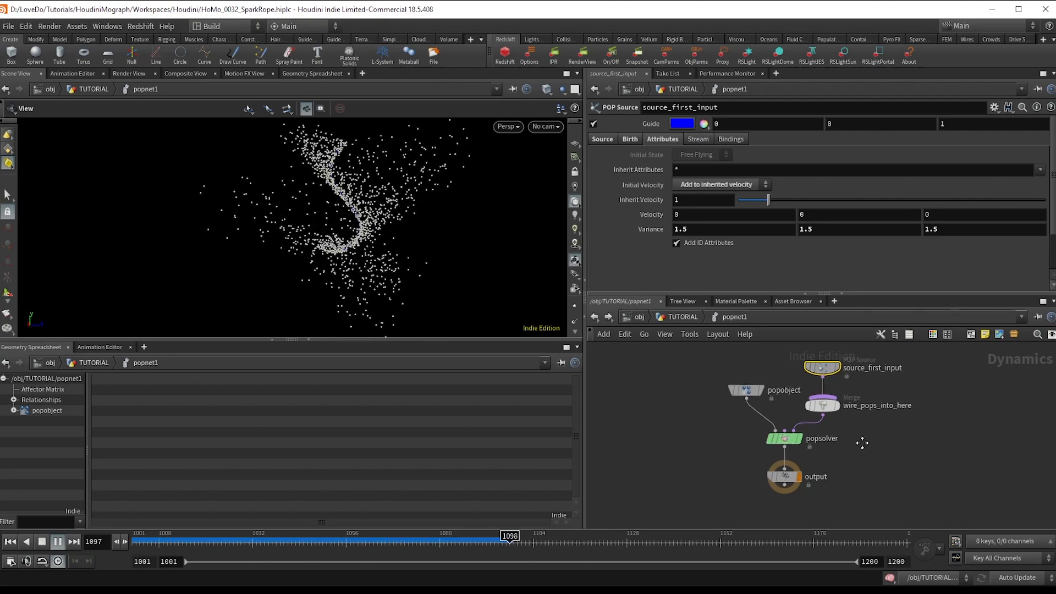
scroll(849, 435, up, 2)
middle_drag(842, 397, 822, 460)
drag(795, 418, 798, 383)
click(620, 430)
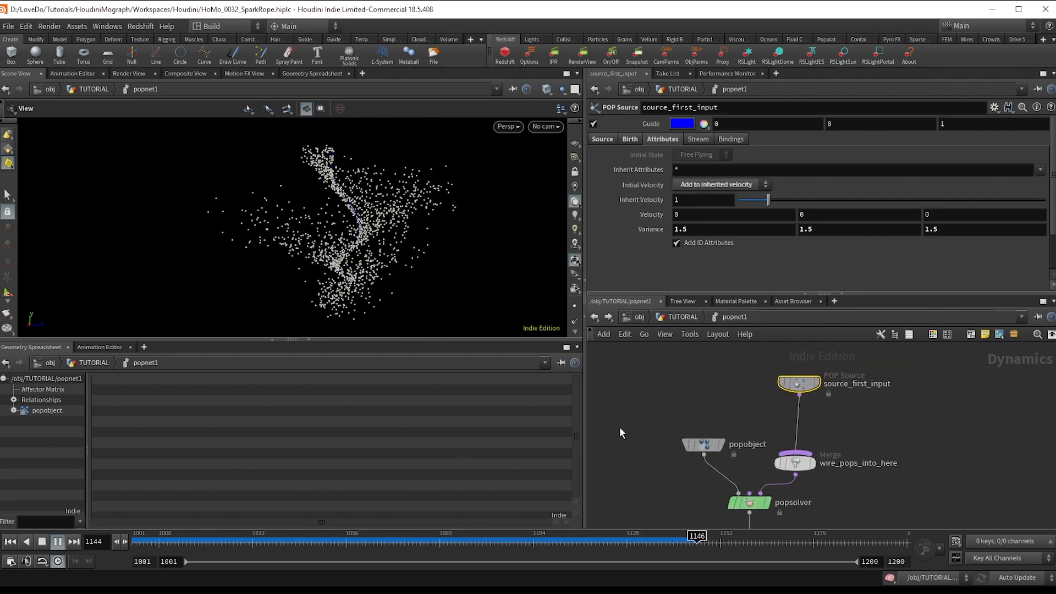
key(Tab)
text(popwind)
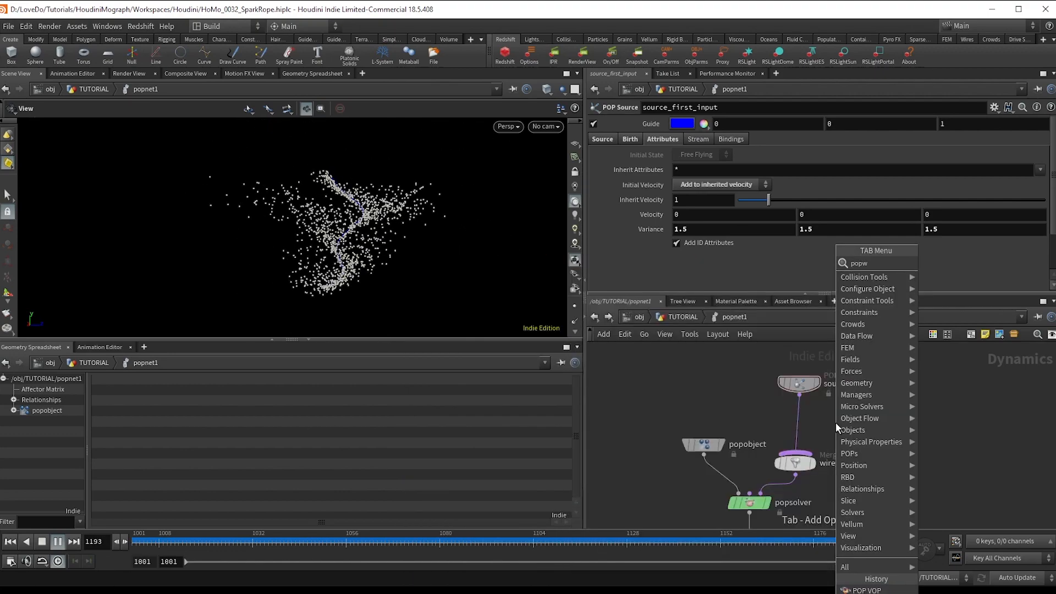
key(Return)
key(Return)
drag(836, 428, 806, 430)
- Tune popwind1's noise to an Amplitude of about 1.73 and a Roughness of about 0.361 while replaying the simulation
drag(740, 196, 836, 194)
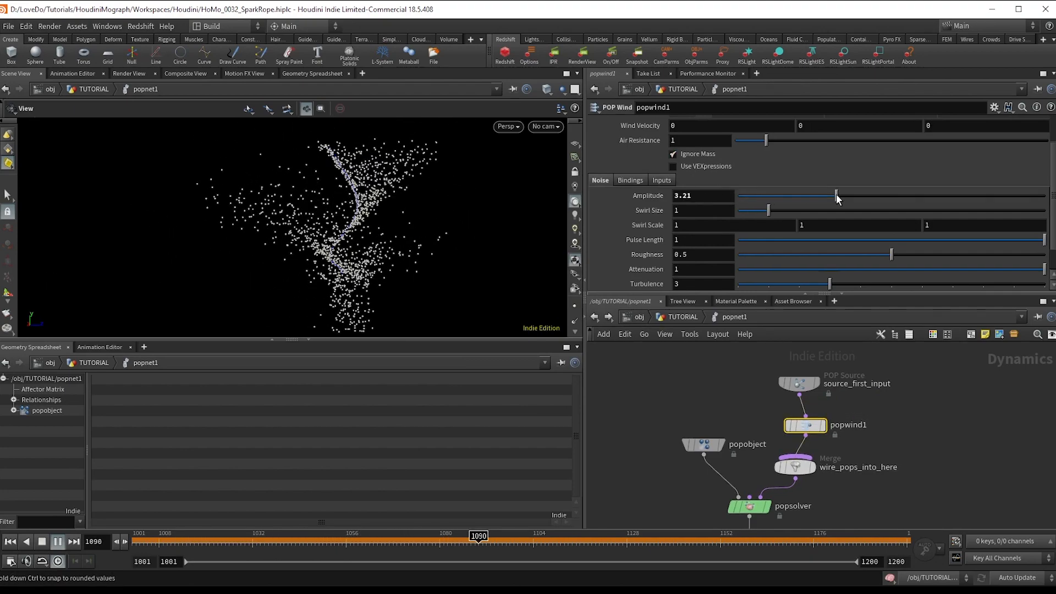
click(42, 541)
click(57, 541)
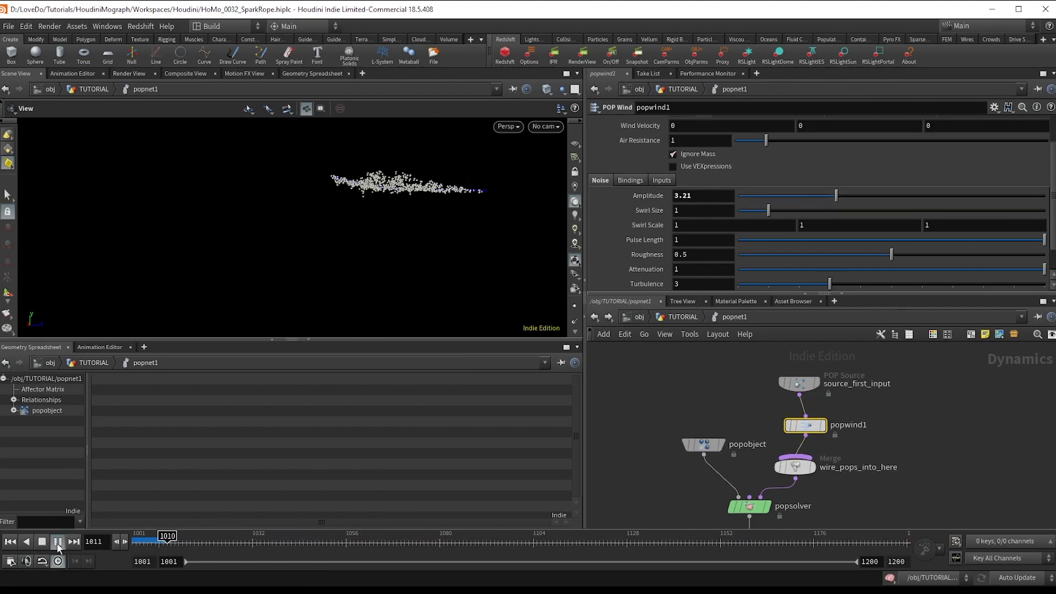
drag(781, 195, 778, 208)
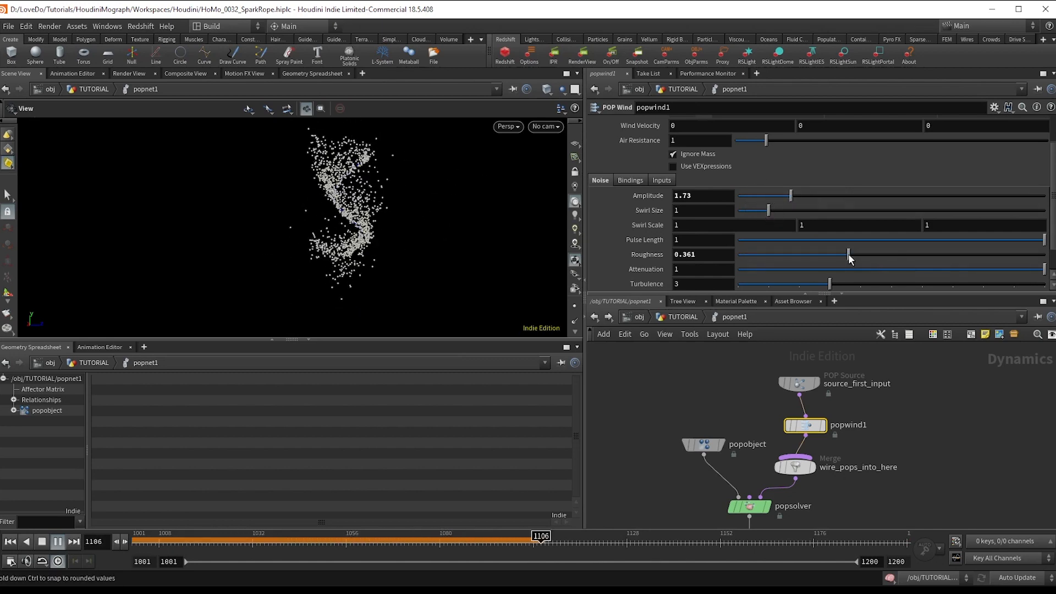
click(62, 541)
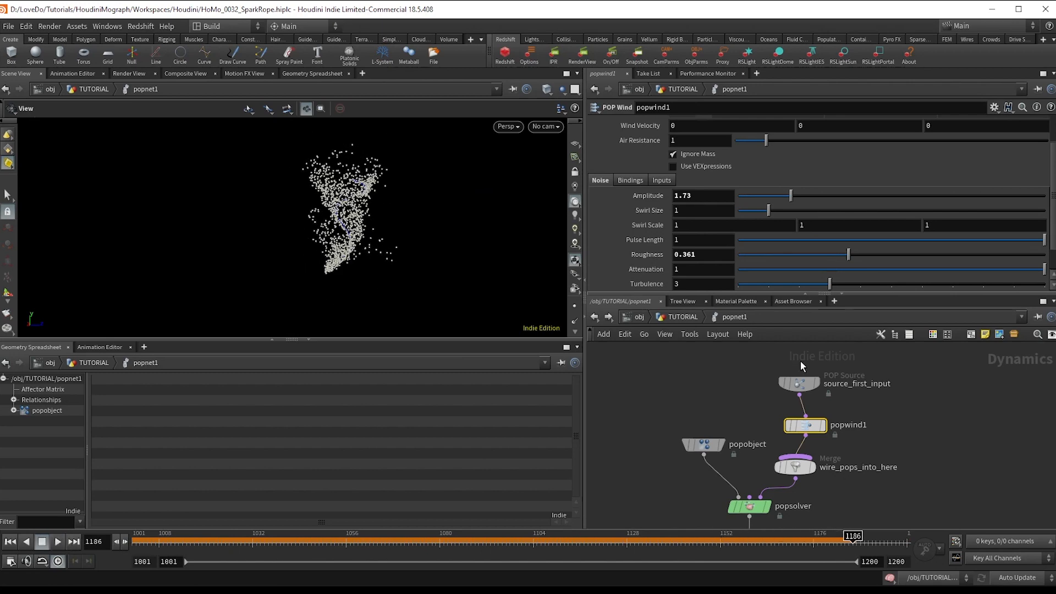
- Back in the TUTORIAL network, add a Merge node that combines attribrandomize1 and popnet1 and feeds copytopoints2
click(682, 317)
click(705, 416)
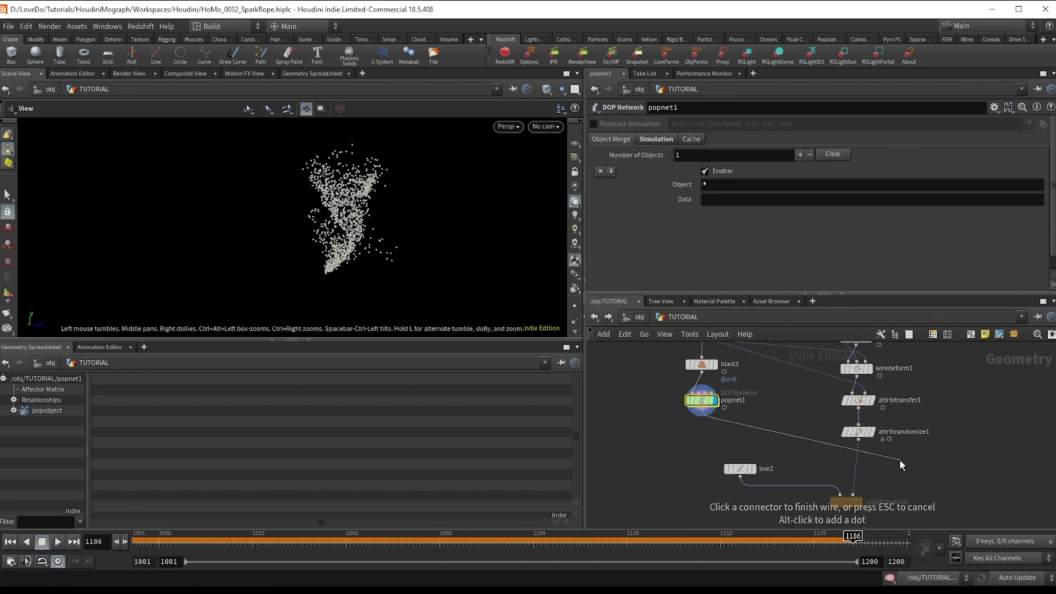
key(Tab)
text(merg)
key(Return)
key(Return)
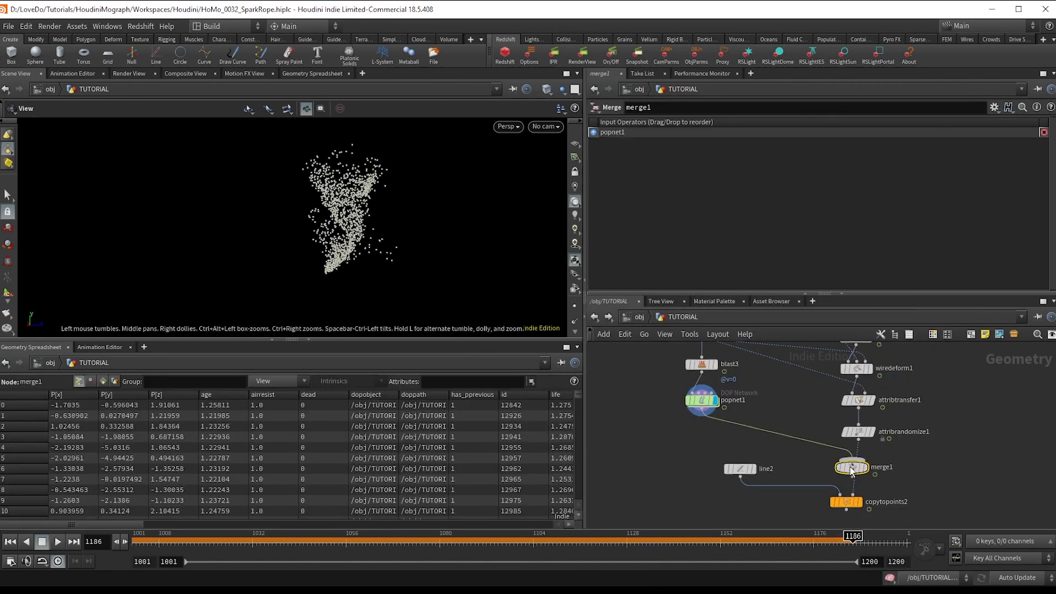
drag(850, 468, 857, 469)
click(857, 460)
click(702, 410)
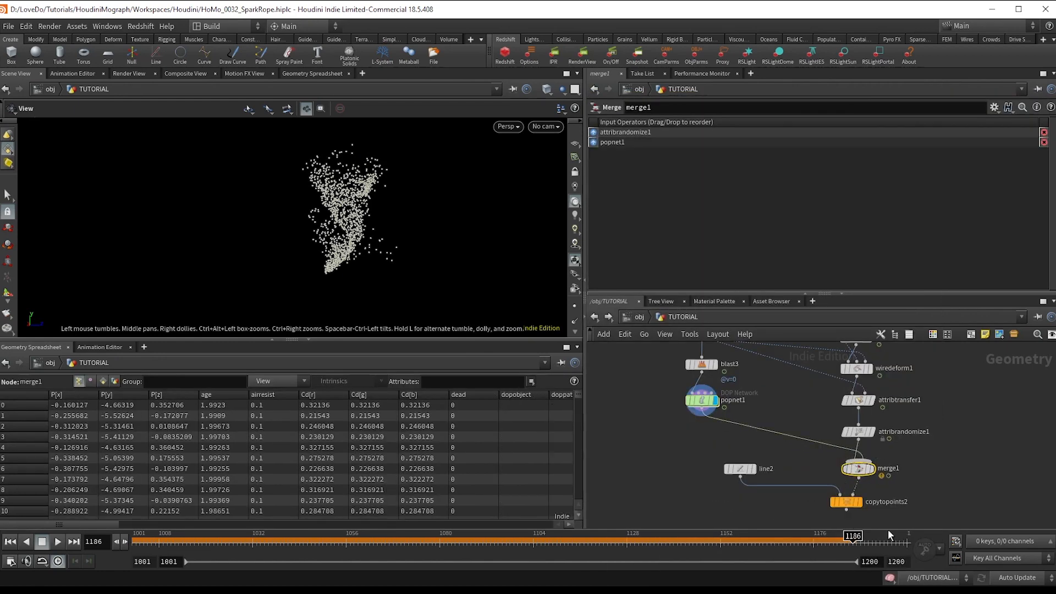
- Display copytopoints2 and move copytopoints2, line2 and merge1 down to make room above them
scroll(880, 525, up, 2)
click(852, 491)
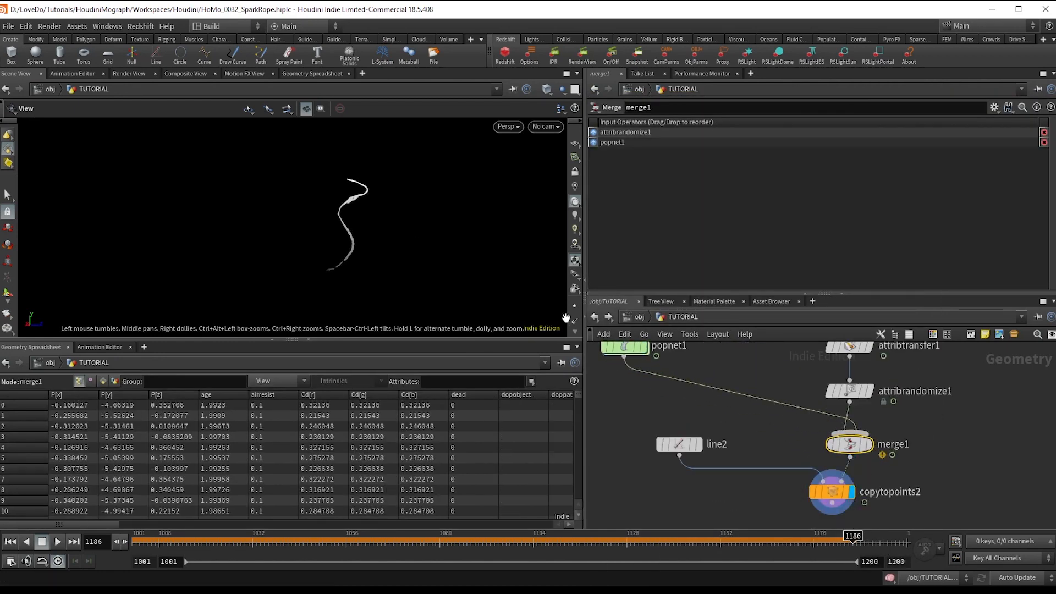
scroll(877, 483, down, 2)
middle_drag(852, 501, 841, 479)
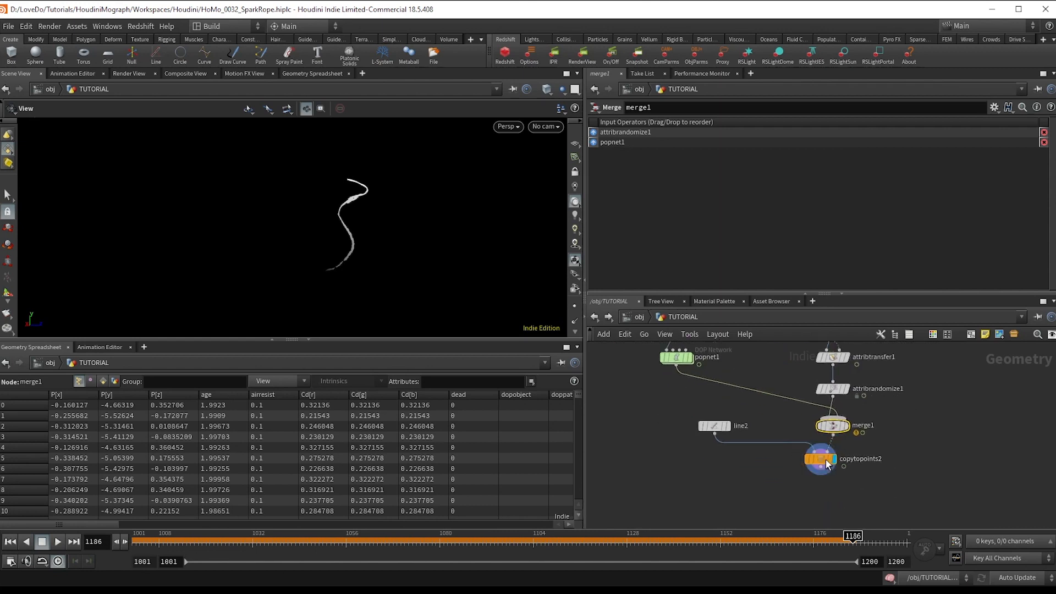
drag(822, 460, 828, 488)
drag(713, 428, 710, 468)
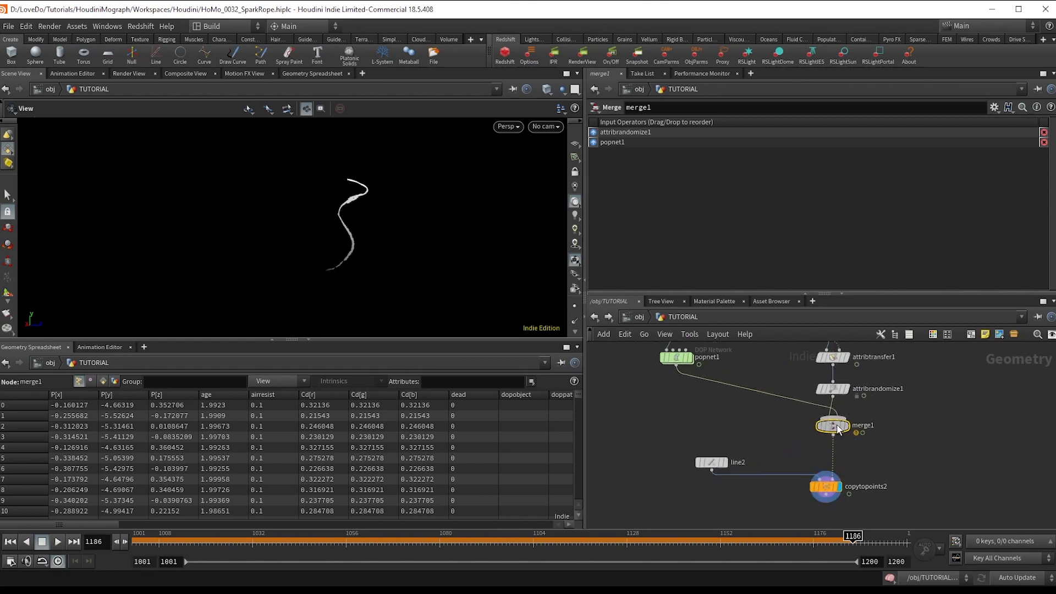
drag(838, 430, 835, 448)
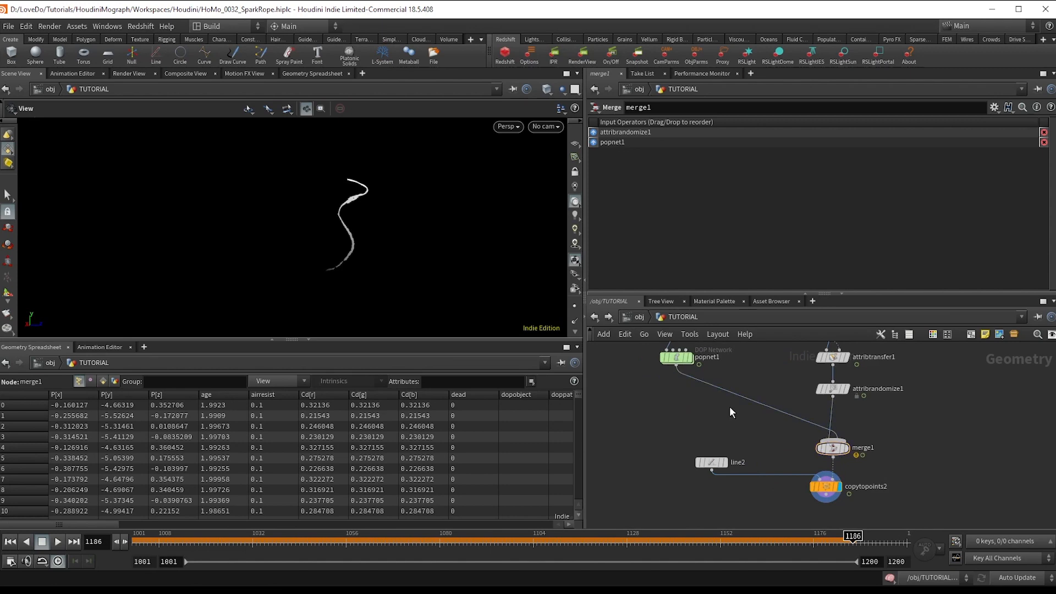
- Insert a Point VOP node between popnet1 and merge1 and open its inner network
key(Tab)
text(pointvop)
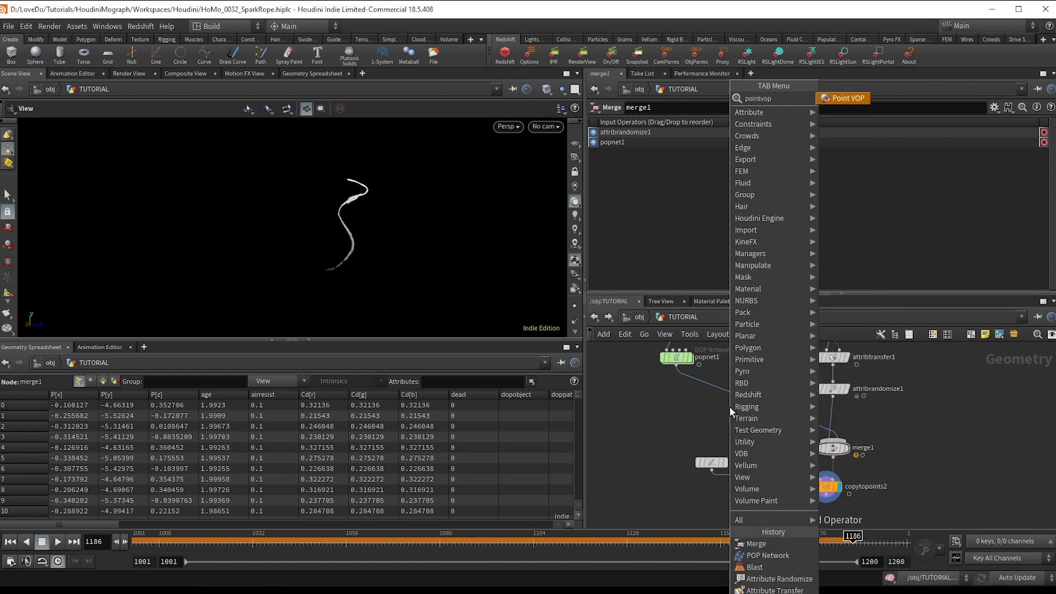
key(Return)
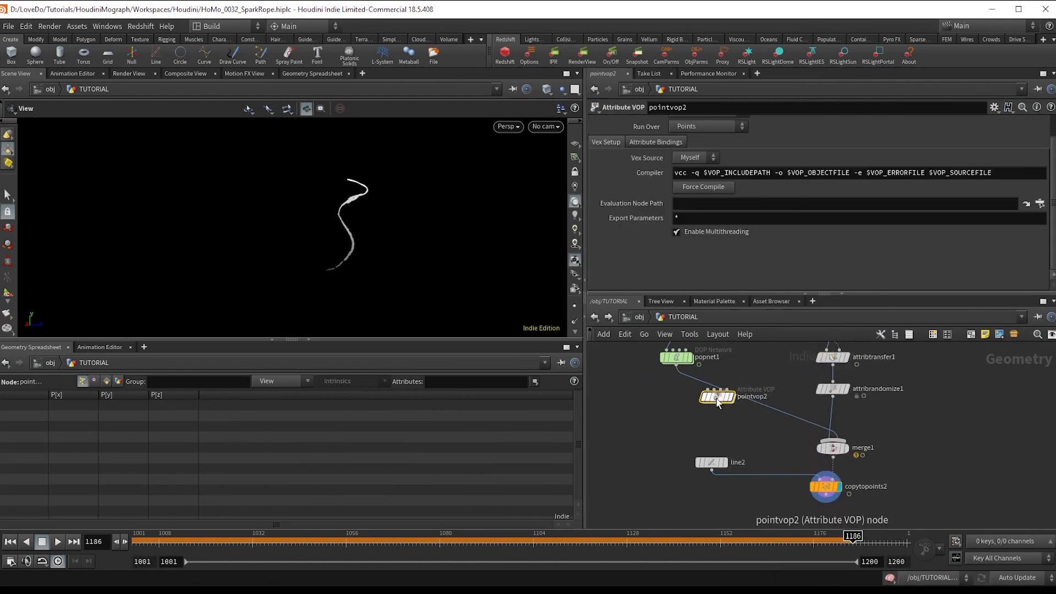
click(716, 394)
double_click(716, 391)
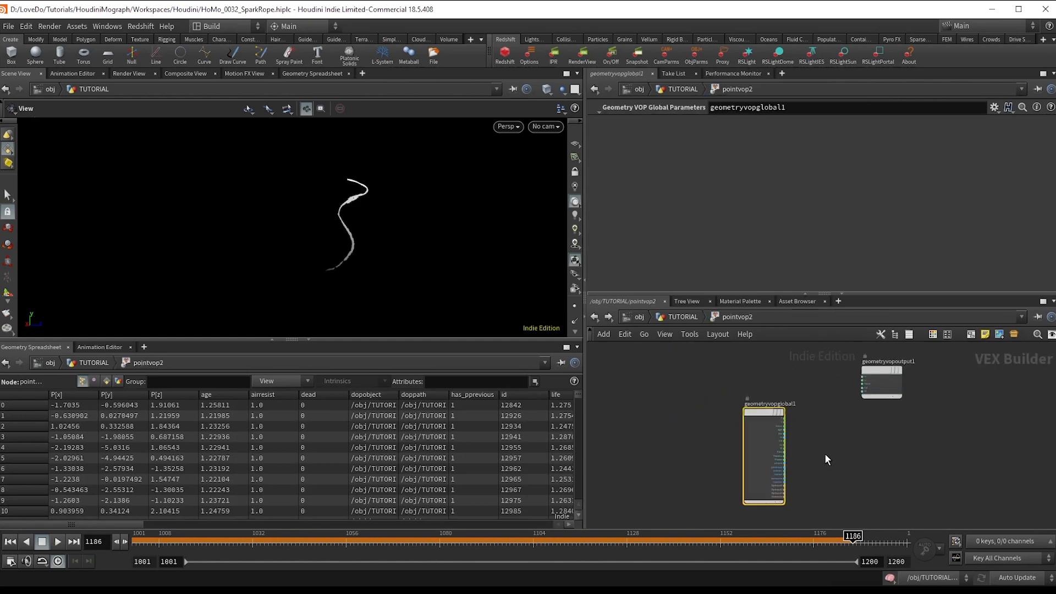
middle_drag(807, 430, 758, 413)
mouse_move(721, 447)
middle_down()
mouse_move(712, 432)
mouse_move(705, 440)
middle_up()
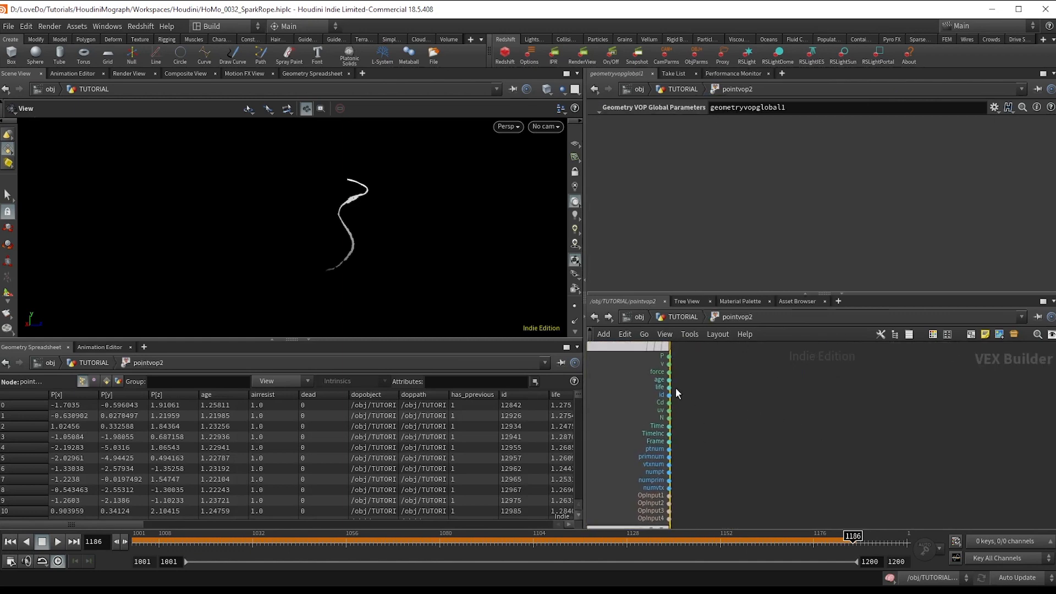
- Add a Divide node in pointvop2 that divides the global age output by life
key(Tab)
text(divi)
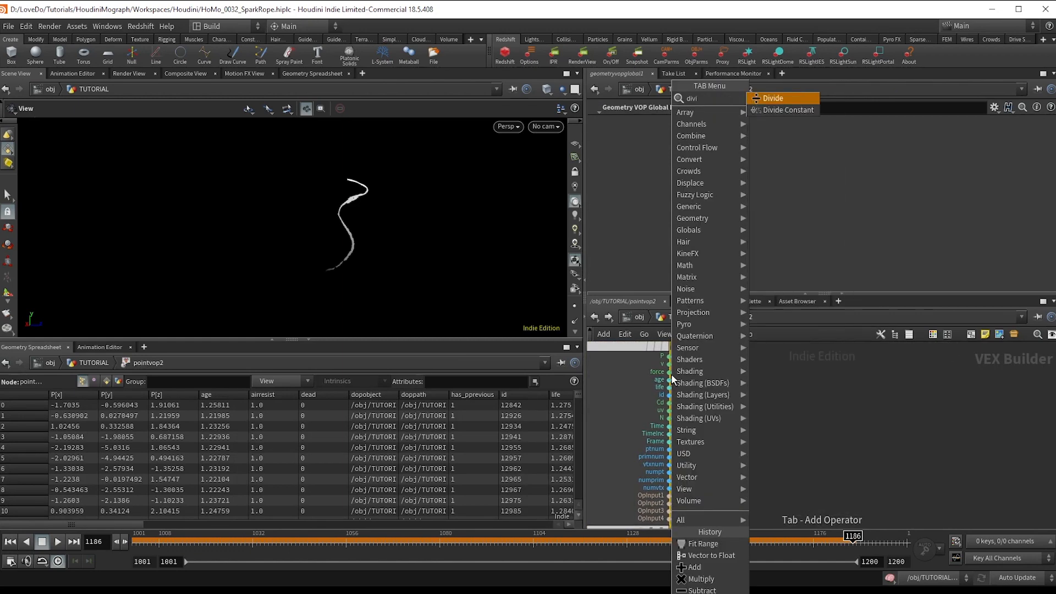
key(Return)
click(781, 385)
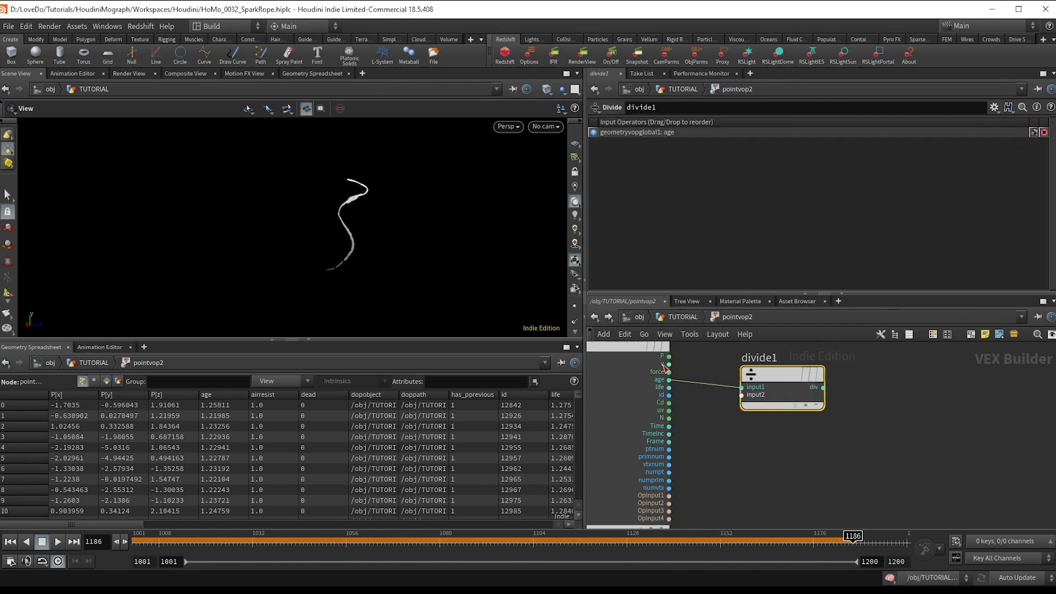
click(669, 387)
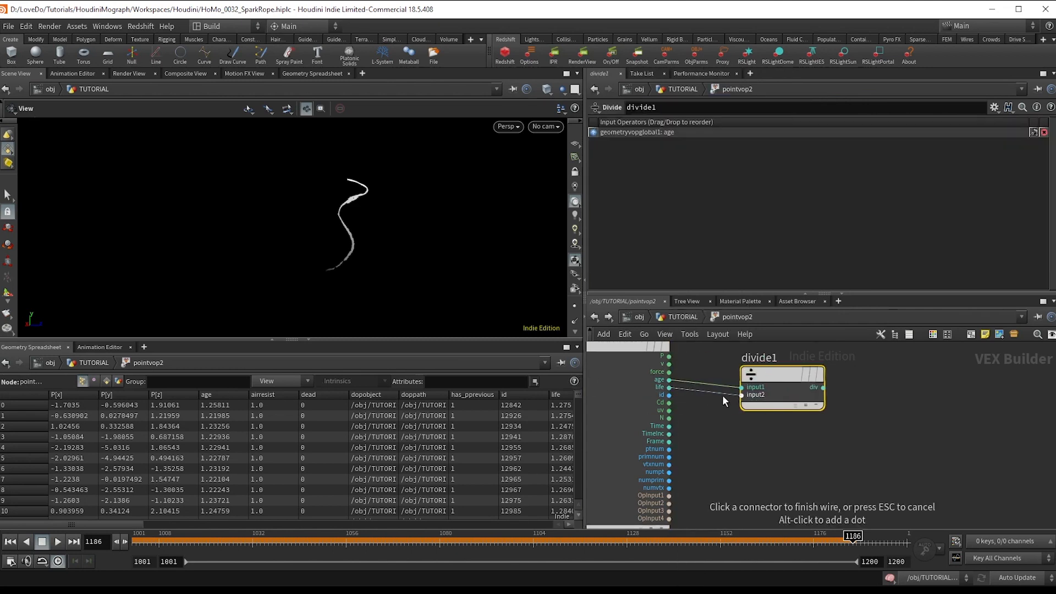
click(741, 395)
scroll(753, 416, down, 2)
middle_drag(772, 433, 723, 449)
scroll(730, 408, up, 2)
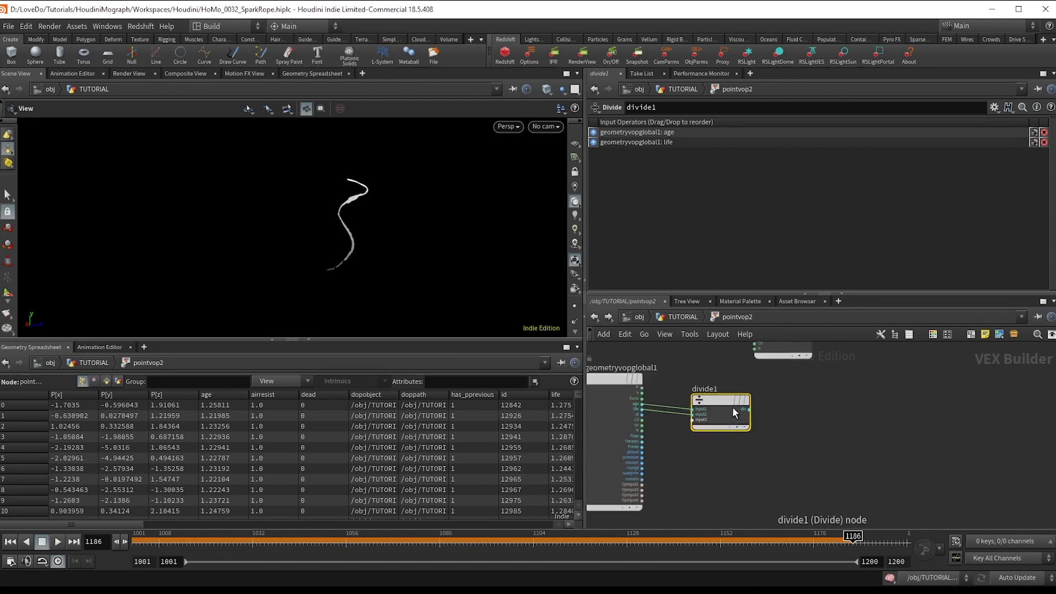
- Move the geometry output node away to make room and add a Fit Range node fed by divide1
drag(780, 355, 902, 389)
scroll(744, 412, up, 2)
scroll(794, 427, down, 2)
scroll(905, 388, down, 1)
scroll(845, 395, up, 2)
middle_drag(844, 396, 756, 407)
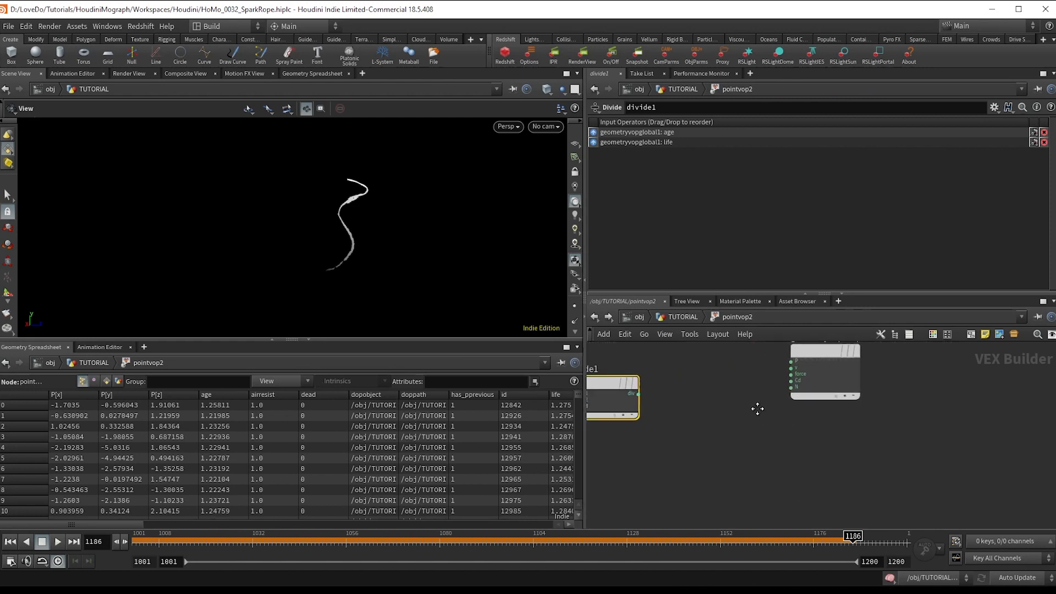
scroll(756, 407, down, 1)
drag(806, 393, 861, 385)
scroll(661, 408, up, 1)
drag(696, 394, 692, 390)
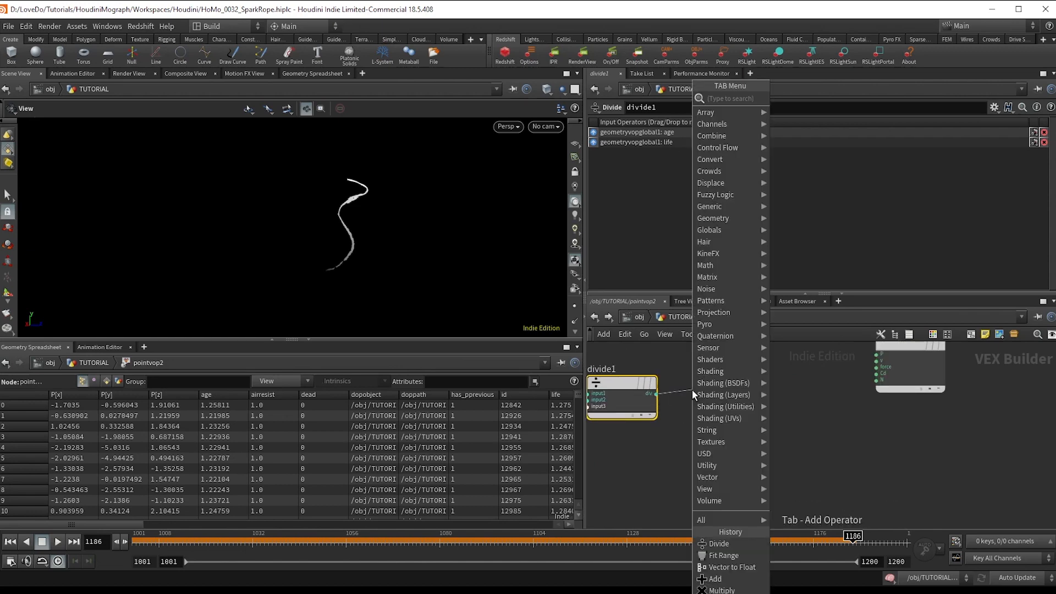
text(fit)
key(Return)
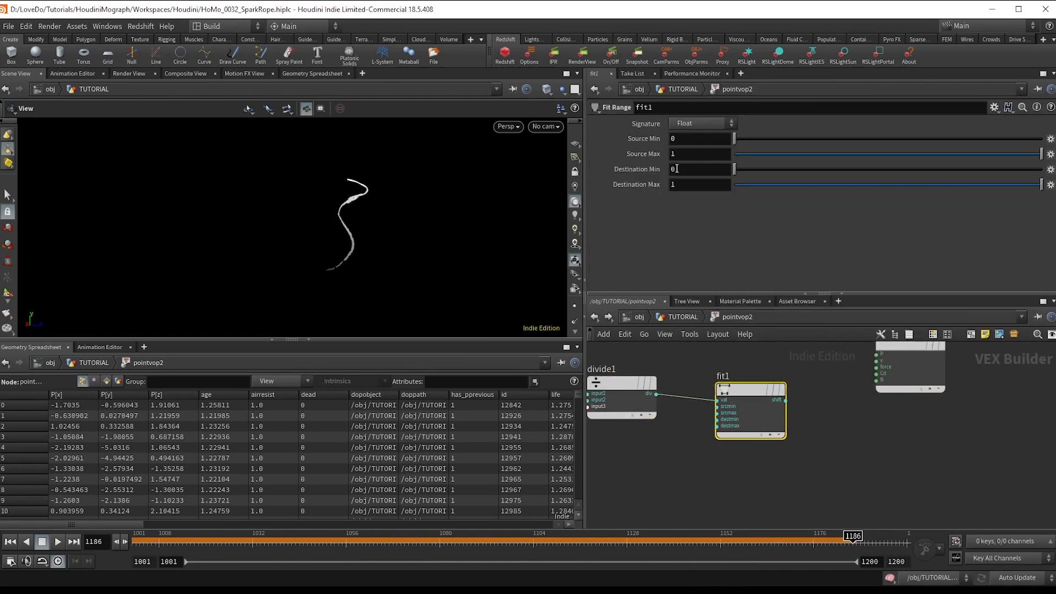
- Invert the range of fit1 by setting Destination Min to 1 and Destination Max to 0
key(Tab)
text(00)
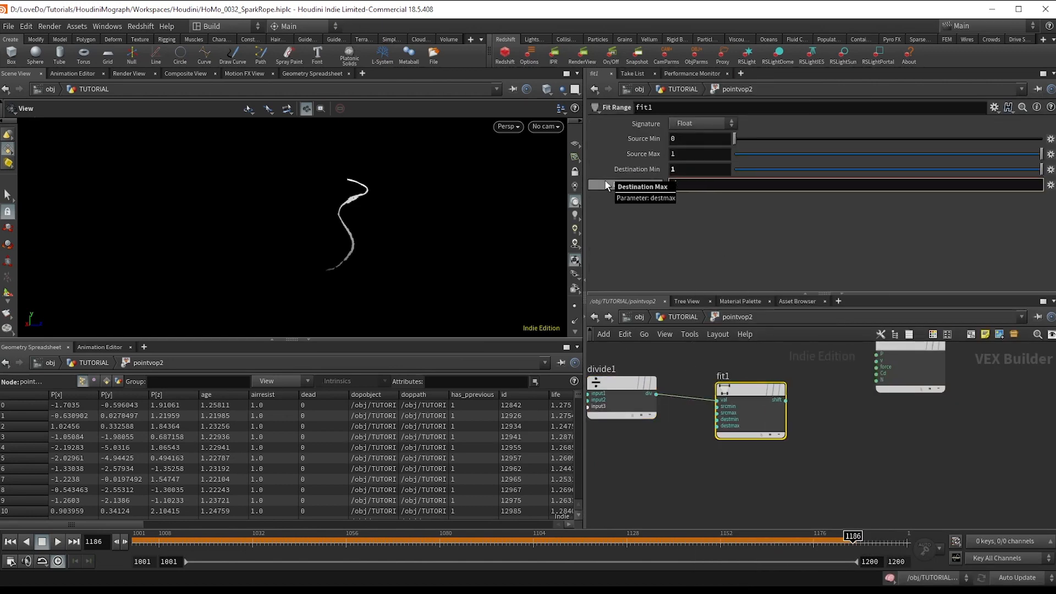
key(Return)
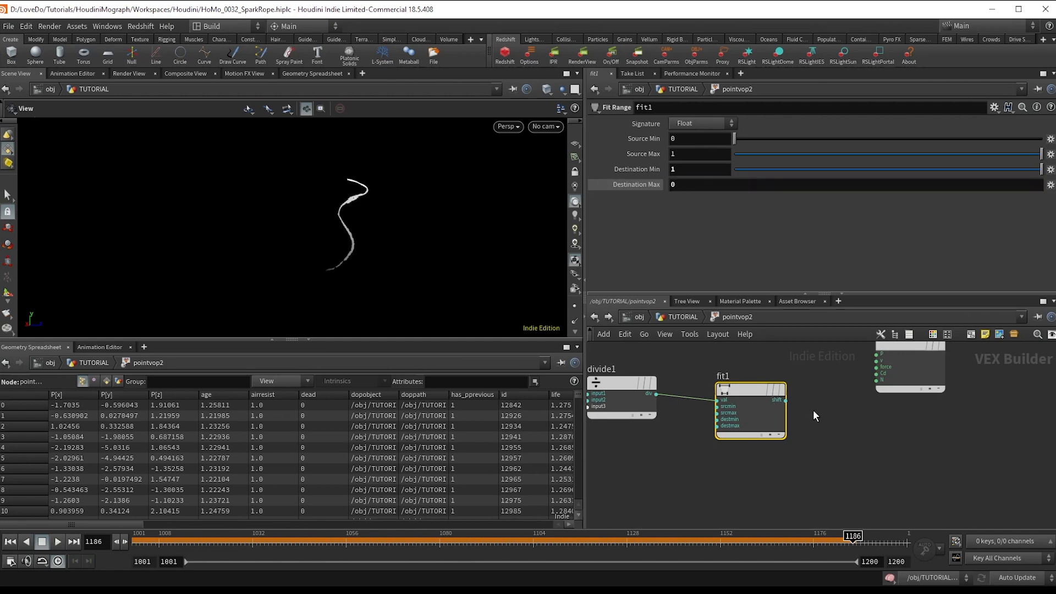
- Add a Bind node fed by fit1's output and name its parameter pscale
drag(784, 411, 843, 421)
key(Tab)
text(bind)
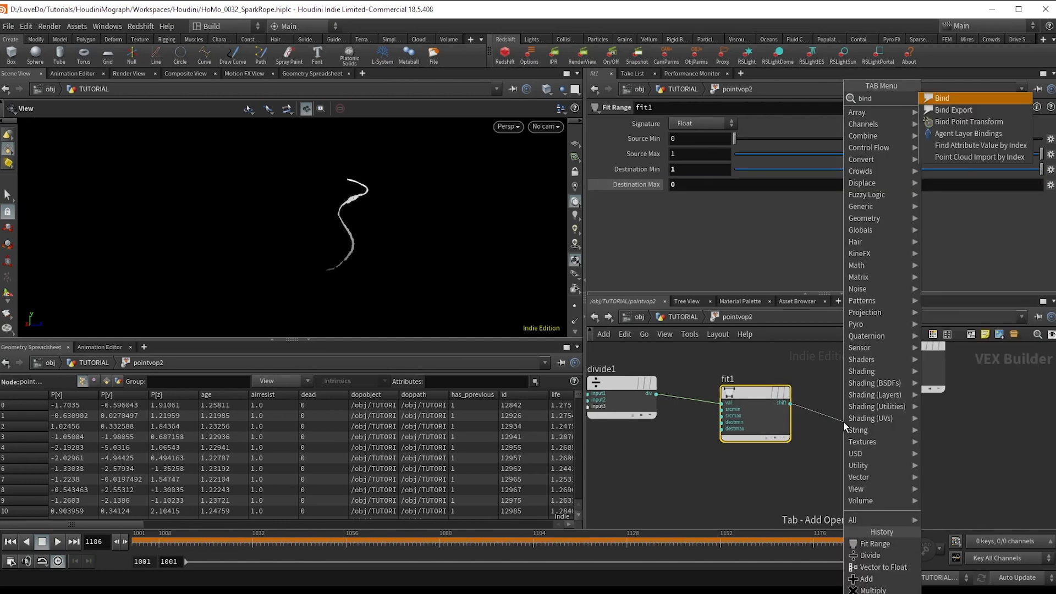
key(Return)
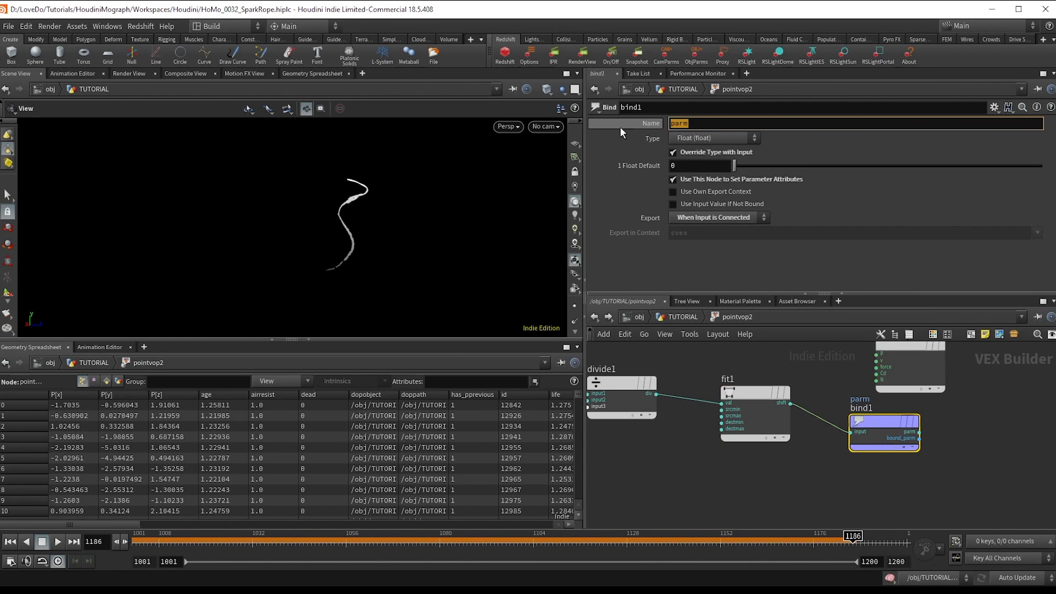
text(pscale)
key(Return)
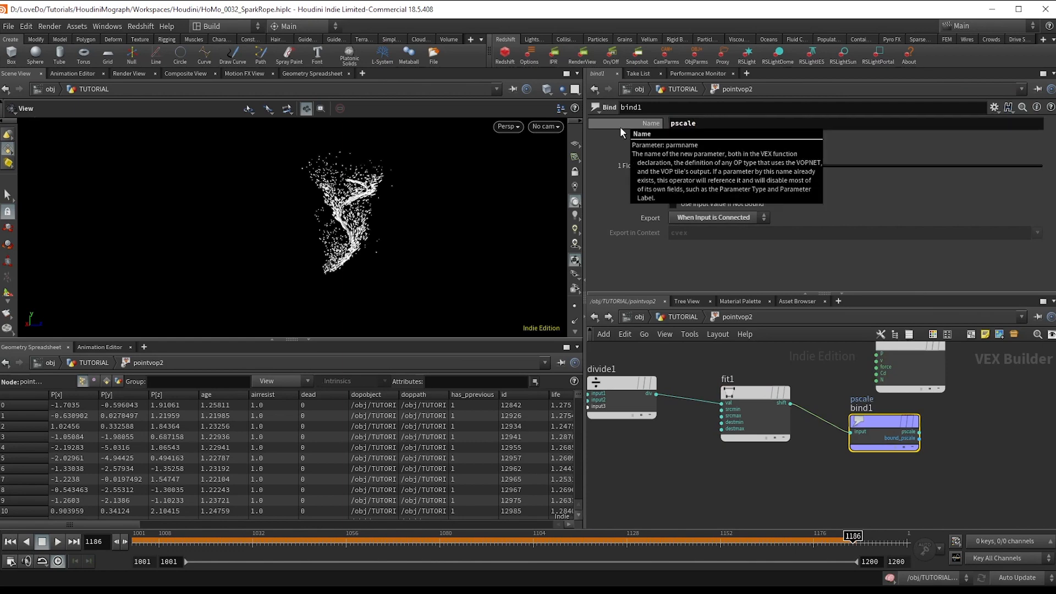
- Connect fit1's output also to Cd on the geometry output node, and return to the TUTORIAL network
click(790, 404)
click(852, 376)
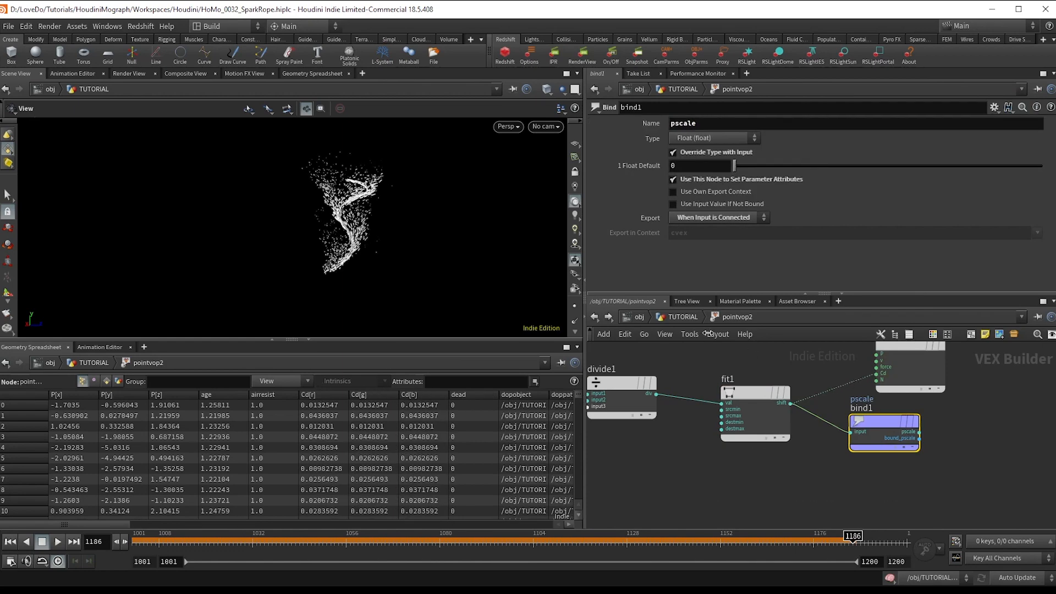
click(691, 318)
- Scrub the timeline to frame 1060 and examine the size and orientation of the spark lines up close
drag(159, 542, 362, 552)
scroll(329, 220, up, 5)
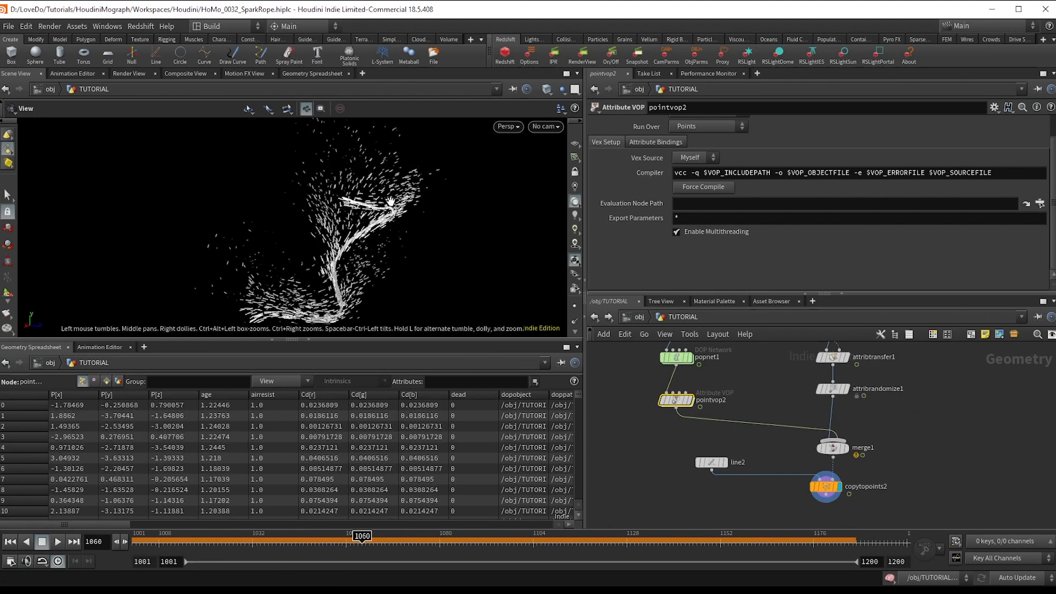
drag(330, 220, 350, 242)
scroll(753, 512, down, 1)
middle_drag(754, 502, 753, 485)
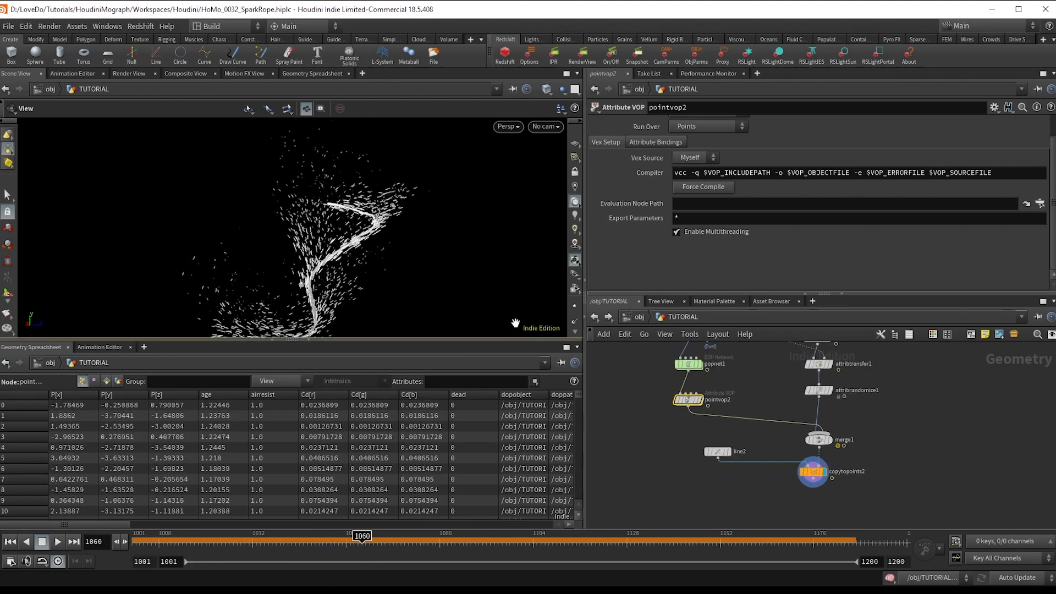
drag(418, 253, 411, 262)
- Insert another Point VOP node between pointvop2 and merge1 and open its inner network
middle_drag(713, 443, 715, 433)
key(Tab)
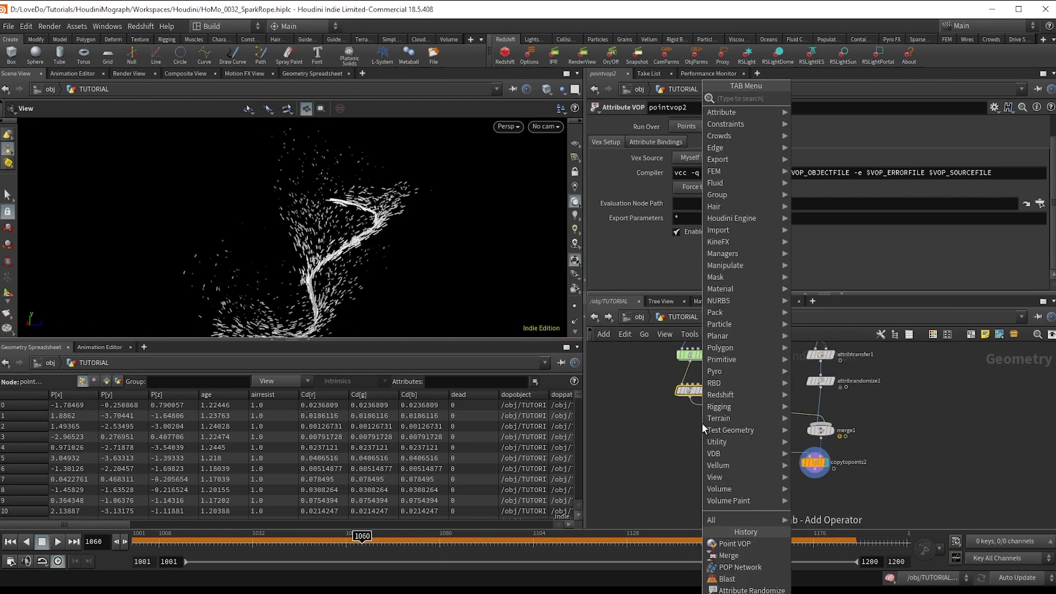
text(point)
key(Return)
click(702, 423)
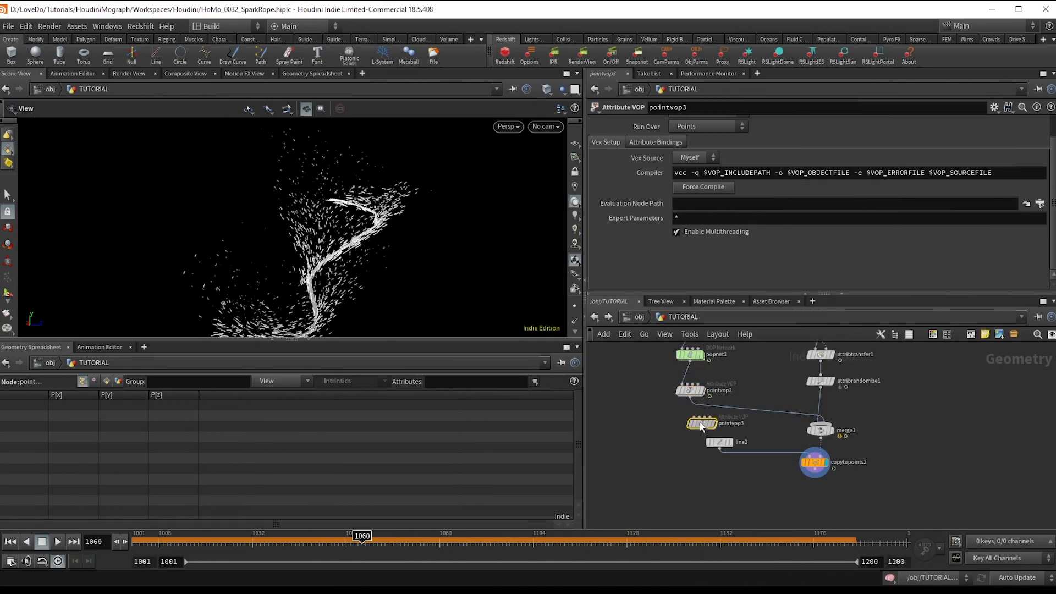
double_click(695, 418)
- Normalize the global velocity v in pointvop3 and connect the result to N on the geometry output node
scroll(830, 450, up, 3)
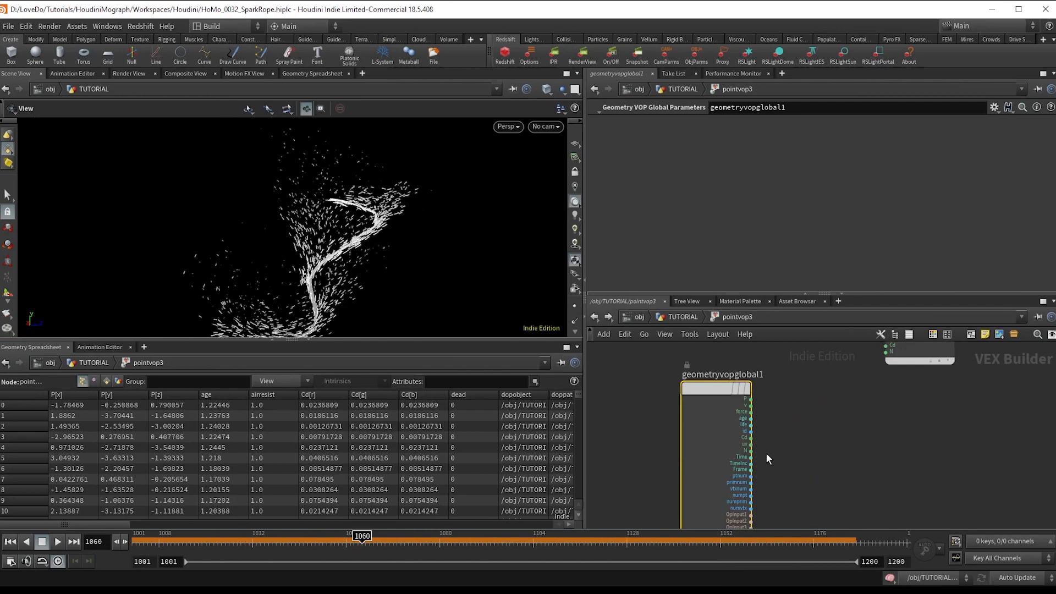
scroll(756, 426, up, 2)
key(Tab)
text(nor)
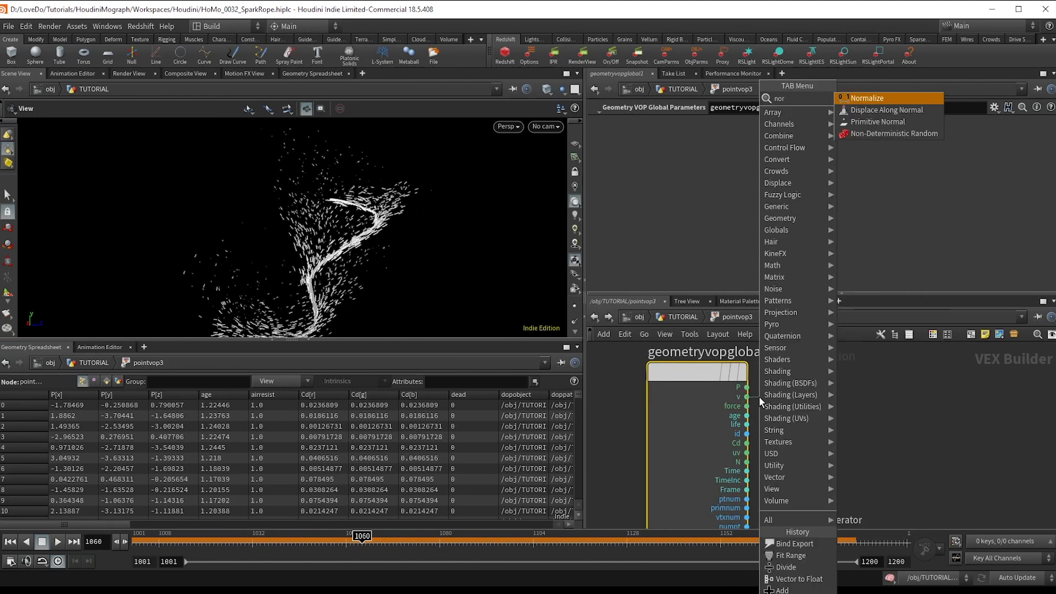
key(Return)
scroll(807, 465, down, 2)
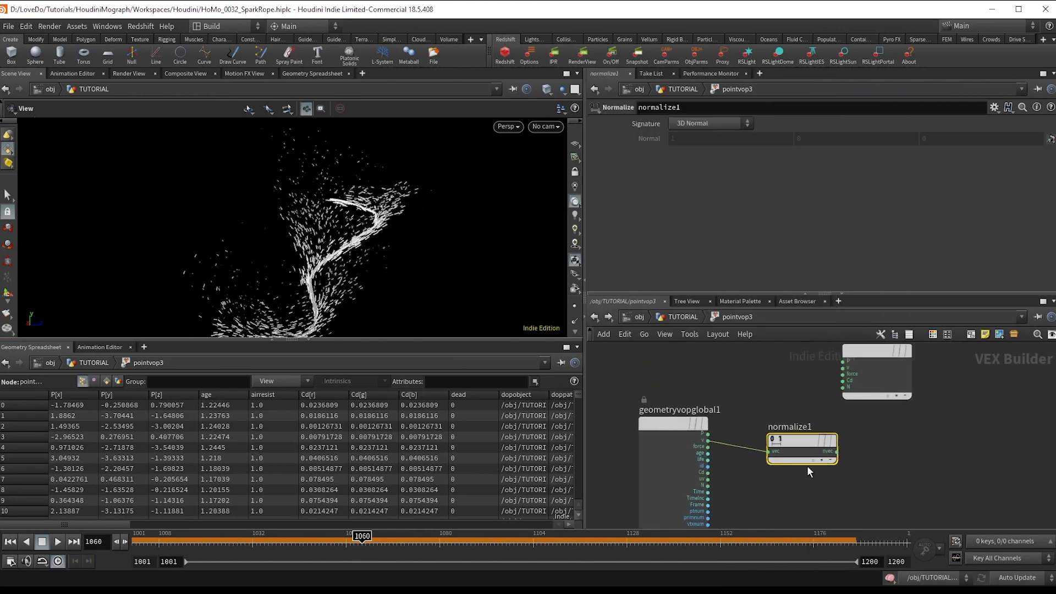
scroll(888, 446, up, 2)
click(807, 455)
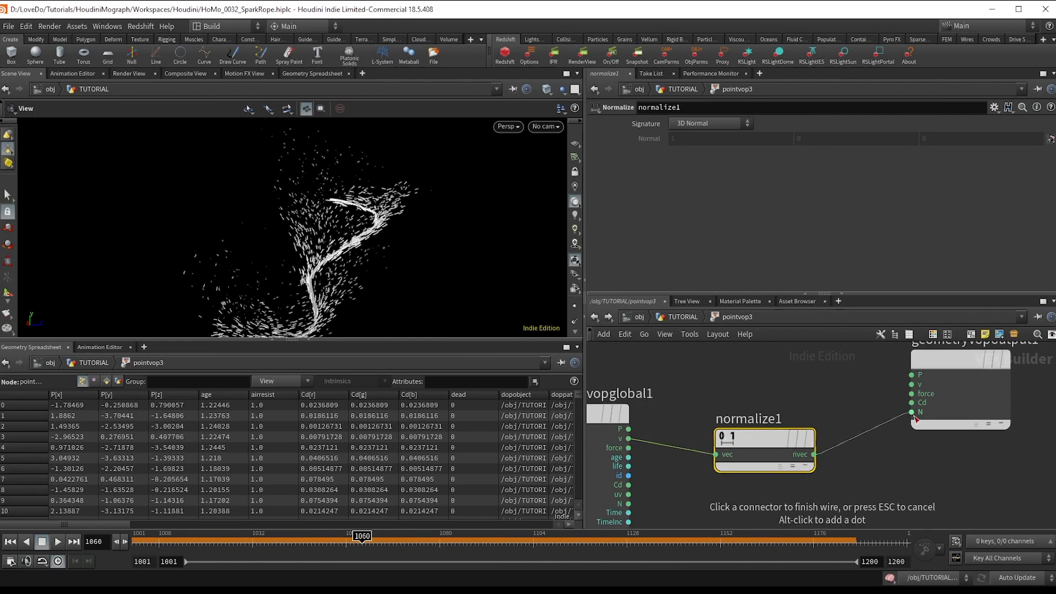
click(932, 410)
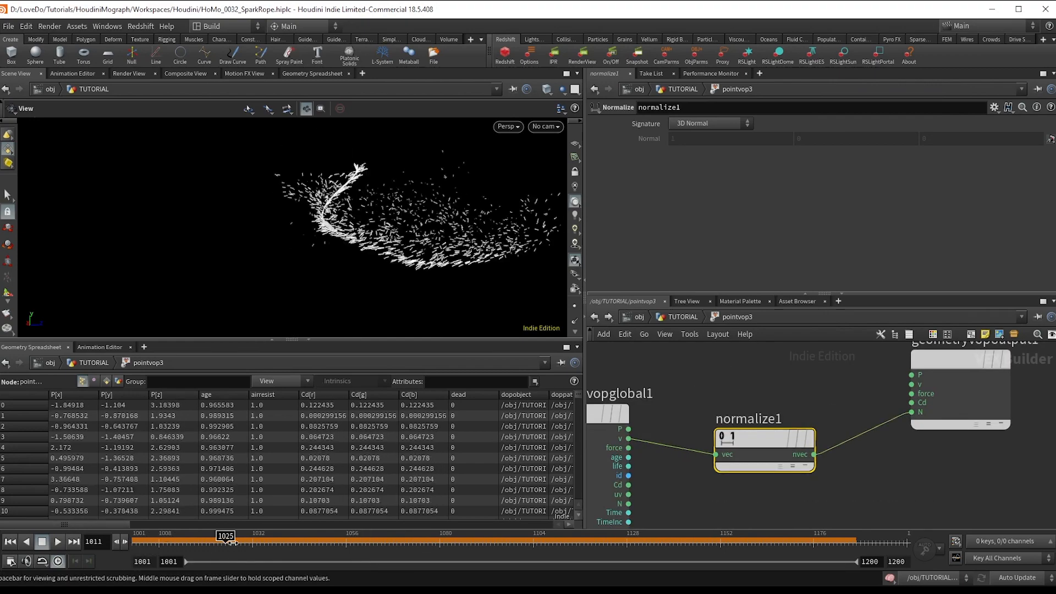
- Play the simulation from the first frame to check the spark orientation, returning to the TUTORIAL network
click(18, 543)
click(57, 541)
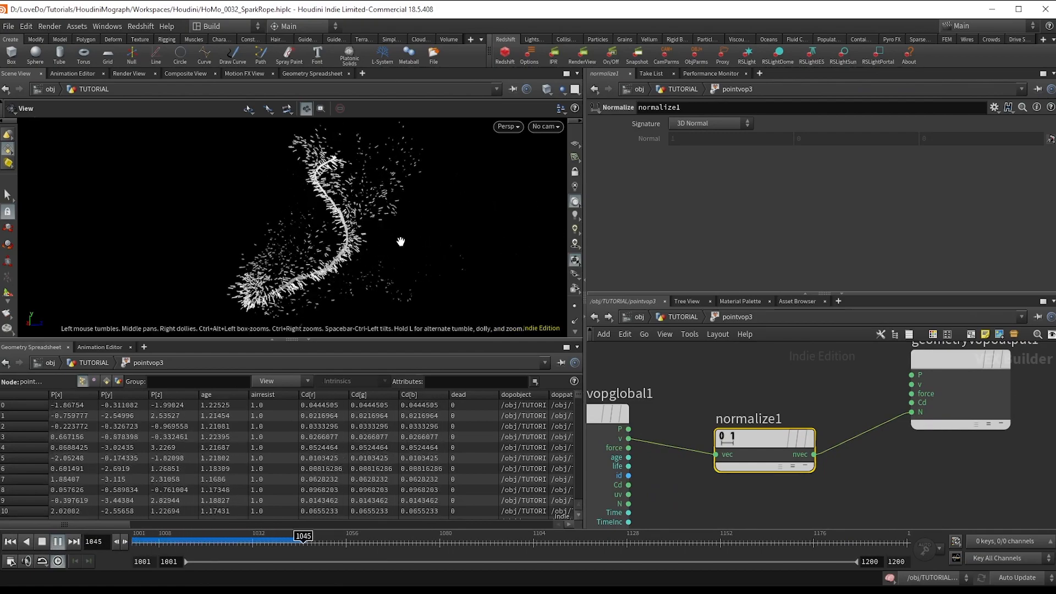
key(u)
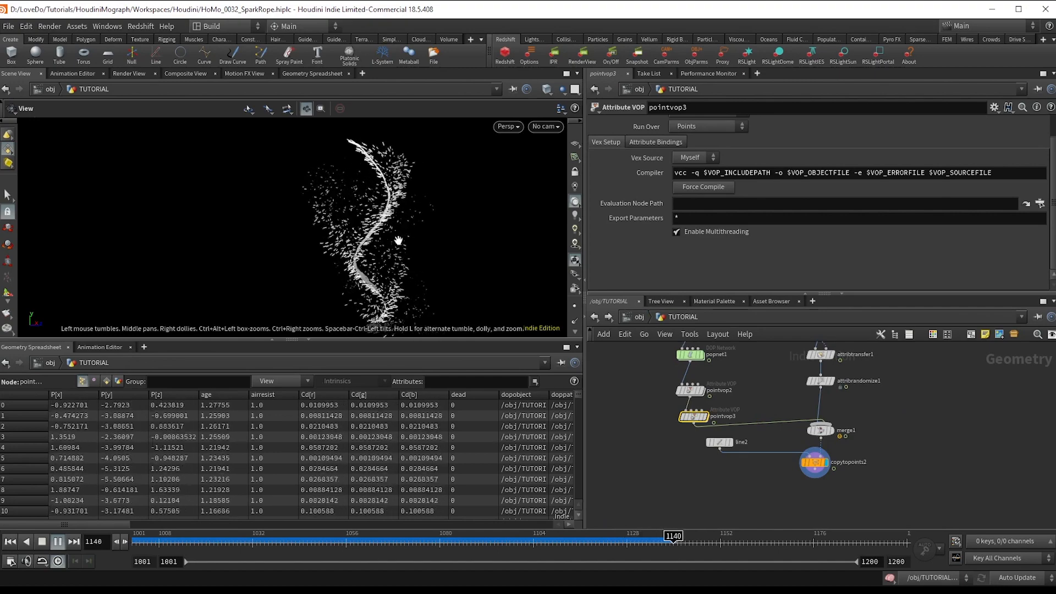
click(58, 542)
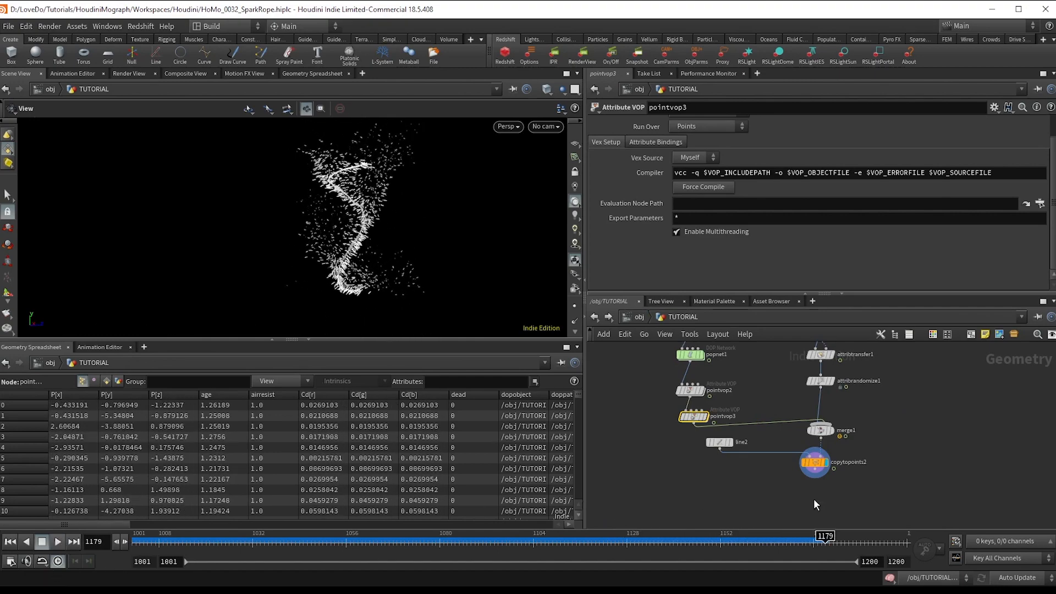
scroll(814, 498, up, 5)
click(770, 435)
key(Tab)
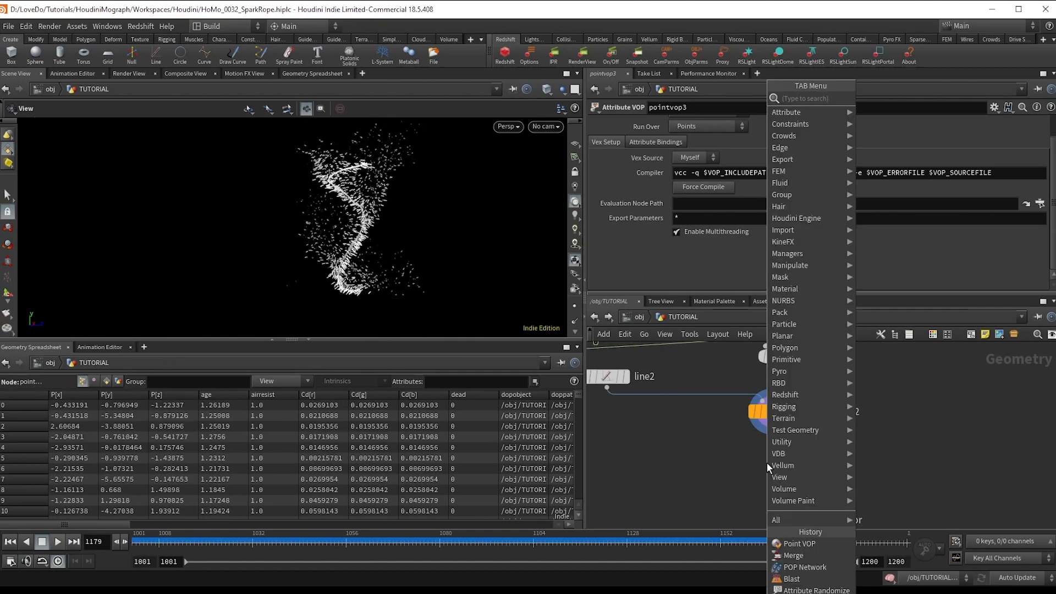
text(polyw)
key(Return)
key(Return)
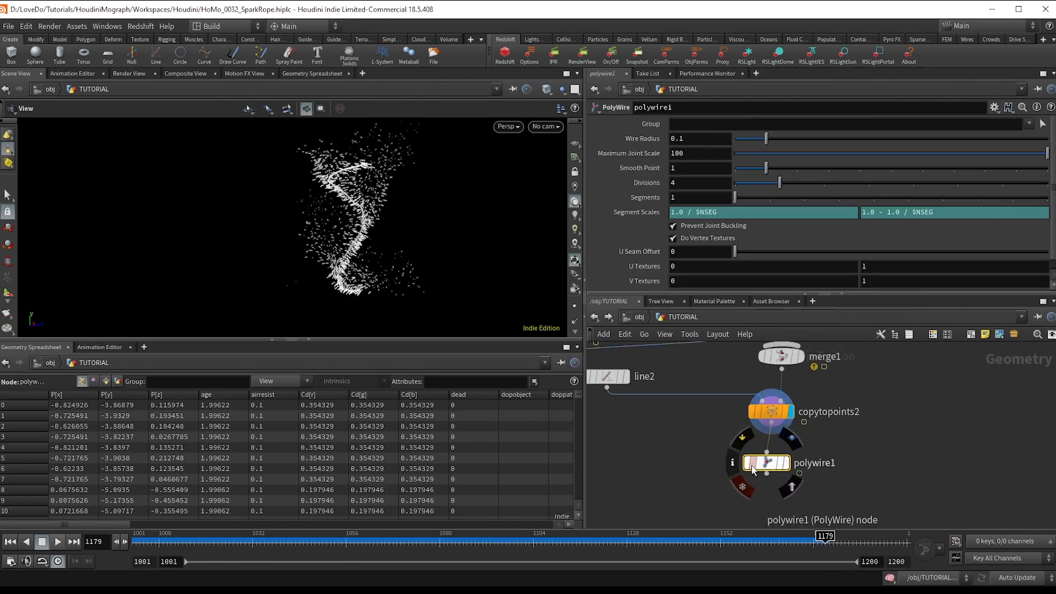
scroll(769, 467, up, 2)
click(787, 463)
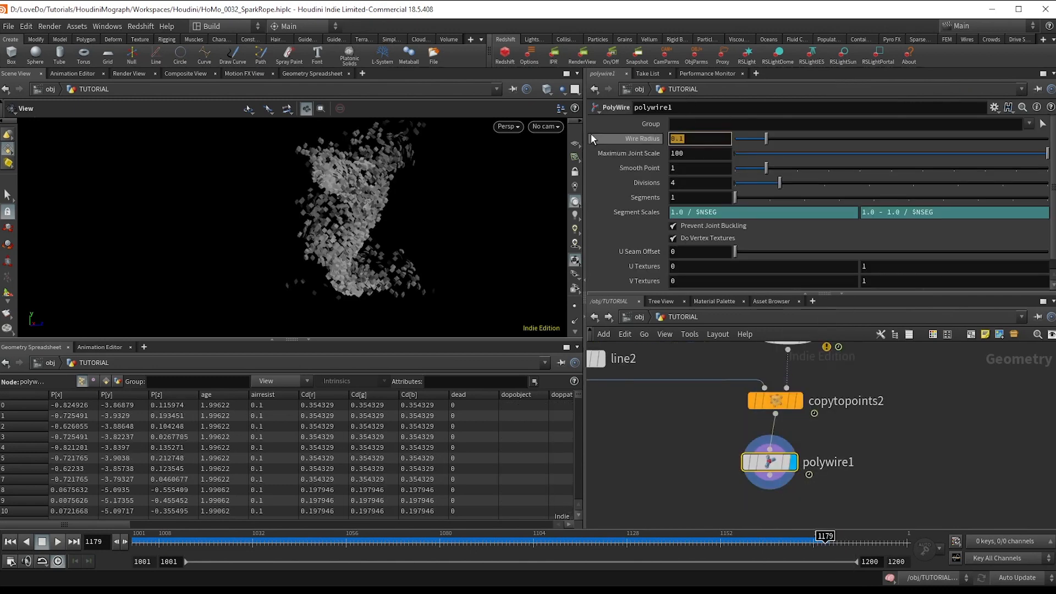
text(@pscale)
key(Return)
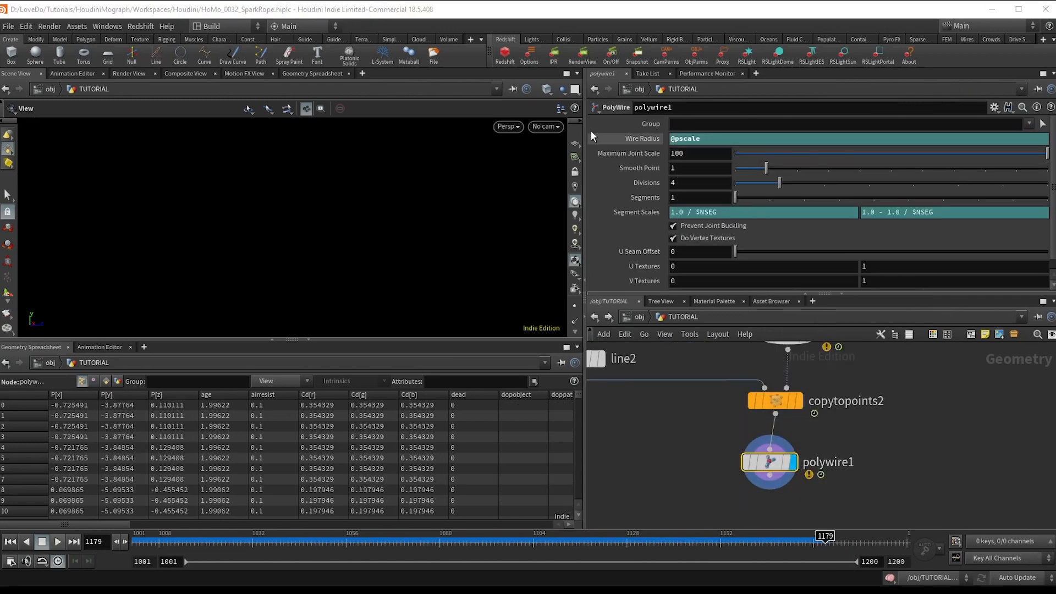
- Insert a Point VOP node between copytopoints2 and polywire1 and open its inner network
scroll(803, 454, down, 2)
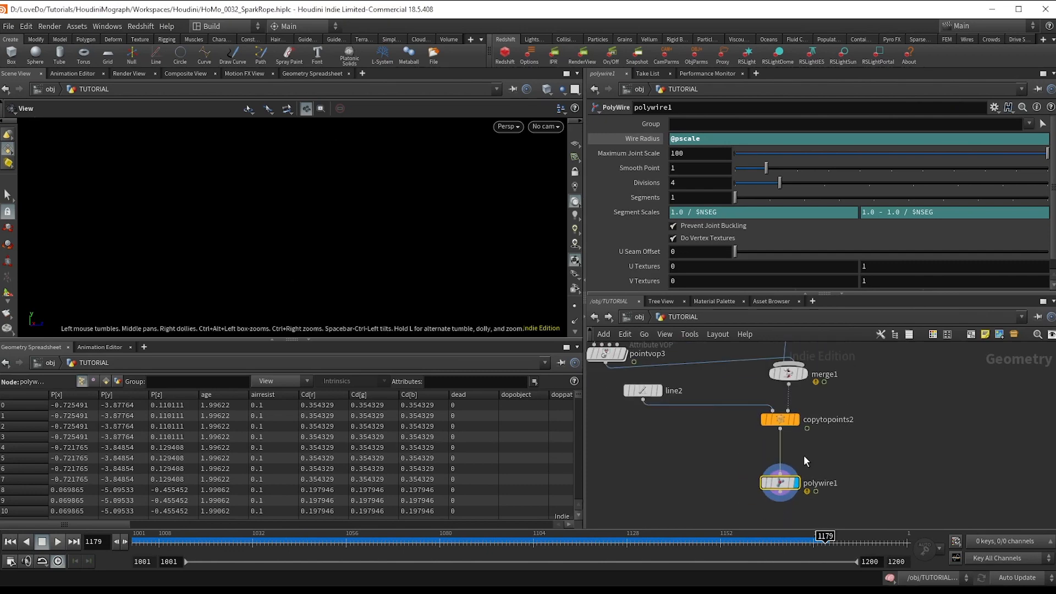
key(Tab)
text(pointvop)
key(Return)
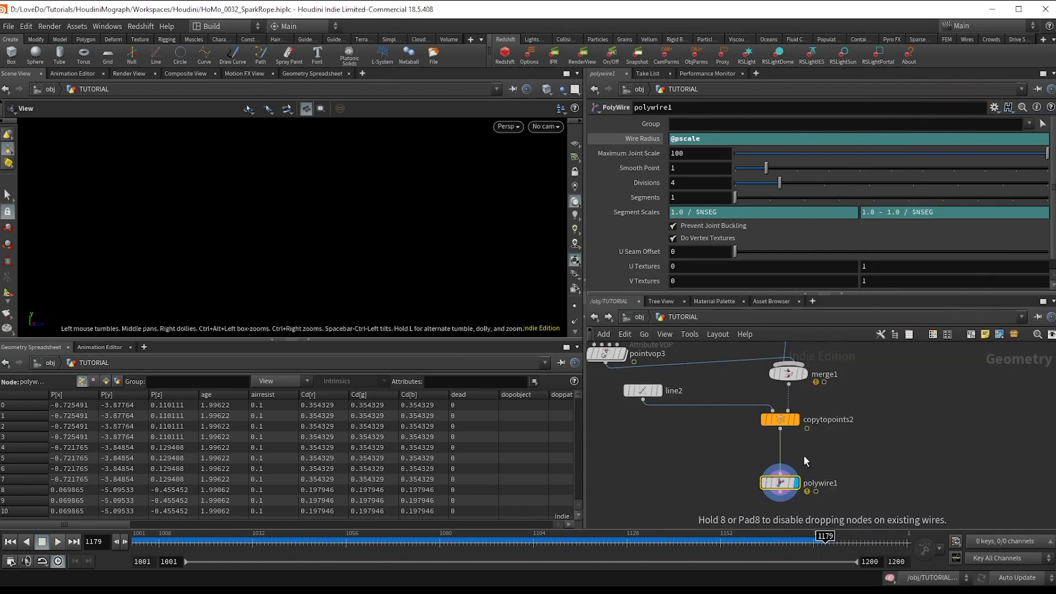
click(796, 466)
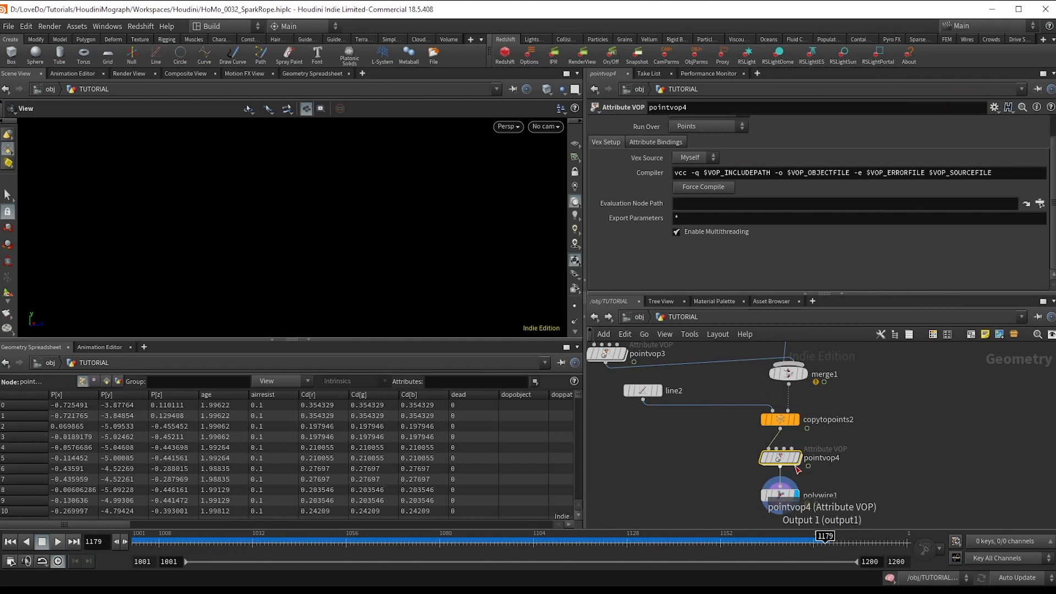
double_click(783, 458)
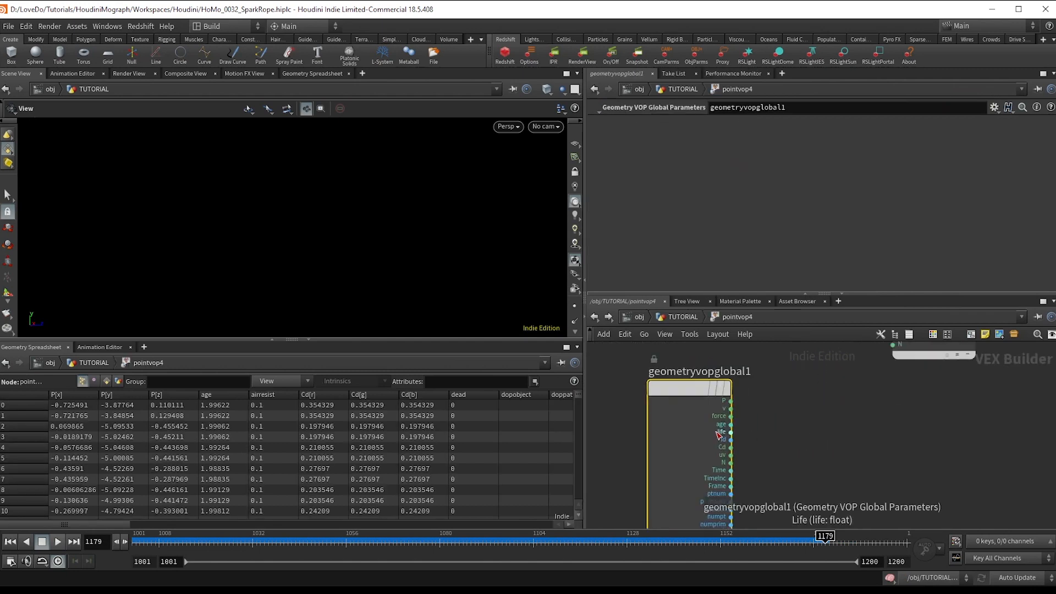
- Add a Vector to Float node in pointvop4 fed by the global Cd output
click(731, 454)
scroll(742, 470, down, 3)
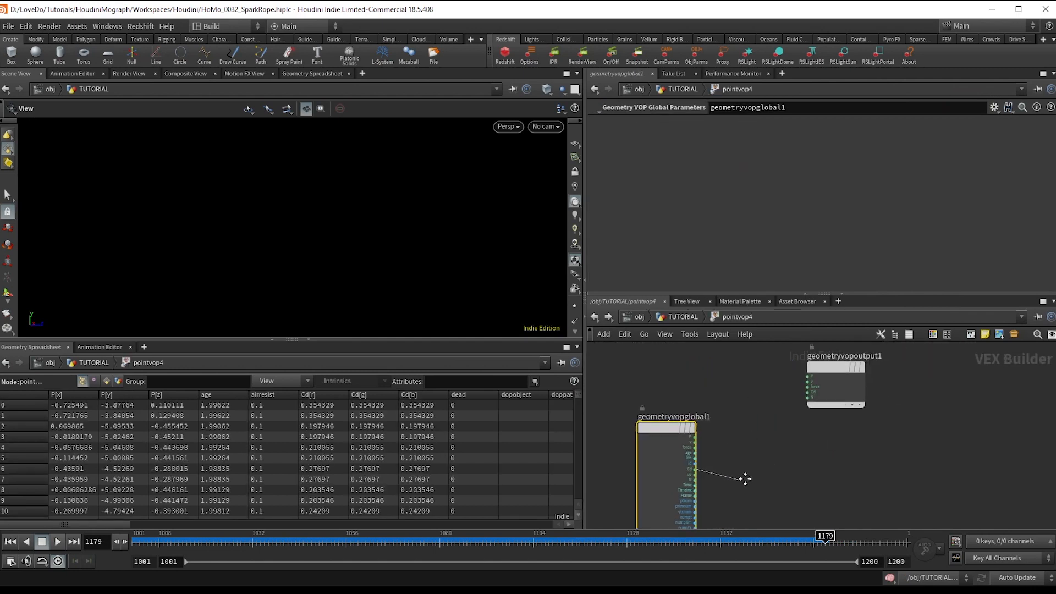
key(Tab)
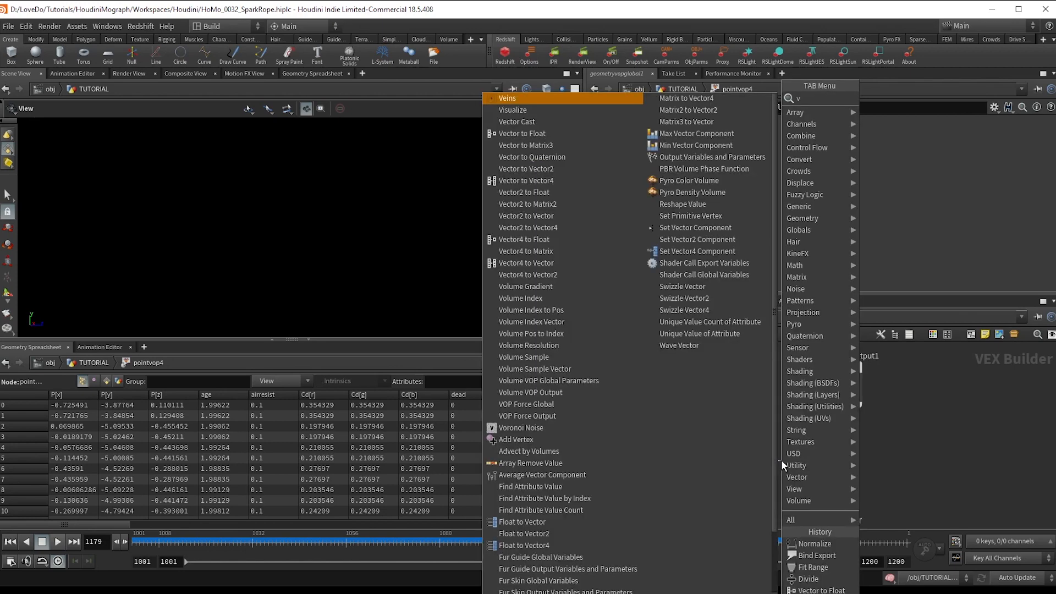
text(vecf)
key(Return)
key(Return)
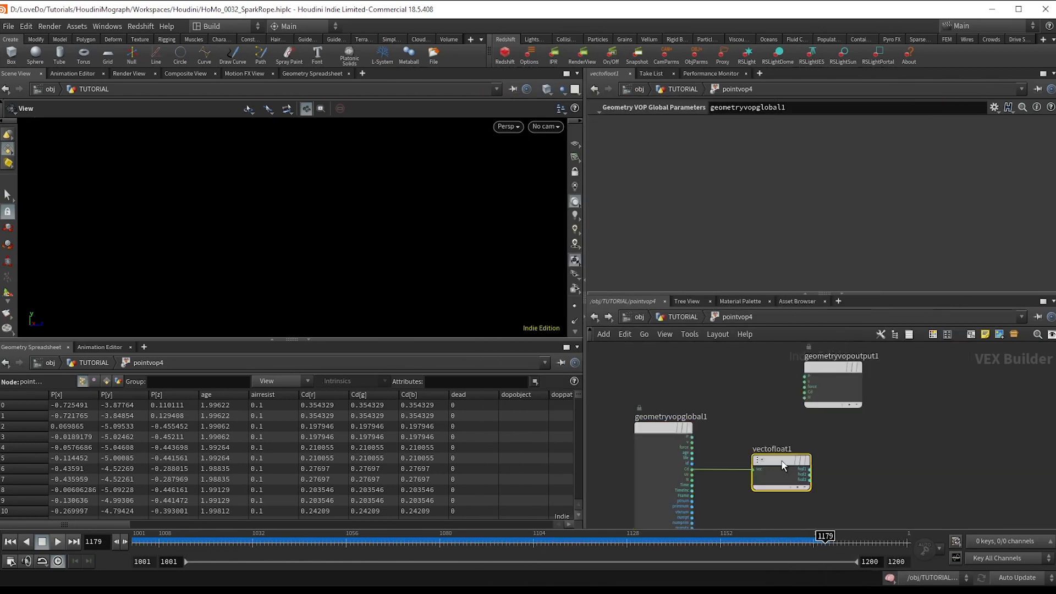
- Add a Multiply Constant node fed by the first component of vectofloat1 and set its Multiplier to .01
scroll(786, 461, up, 3)
middle_drag(846, 472, 782, 451)
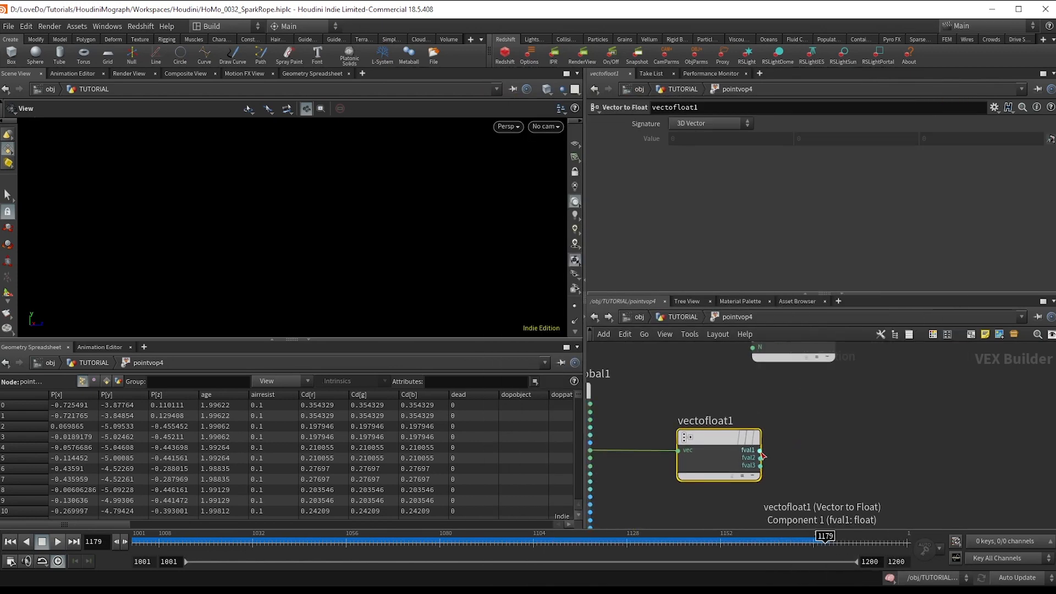
scroll(732, 452, down, 3)
click(768, 431)
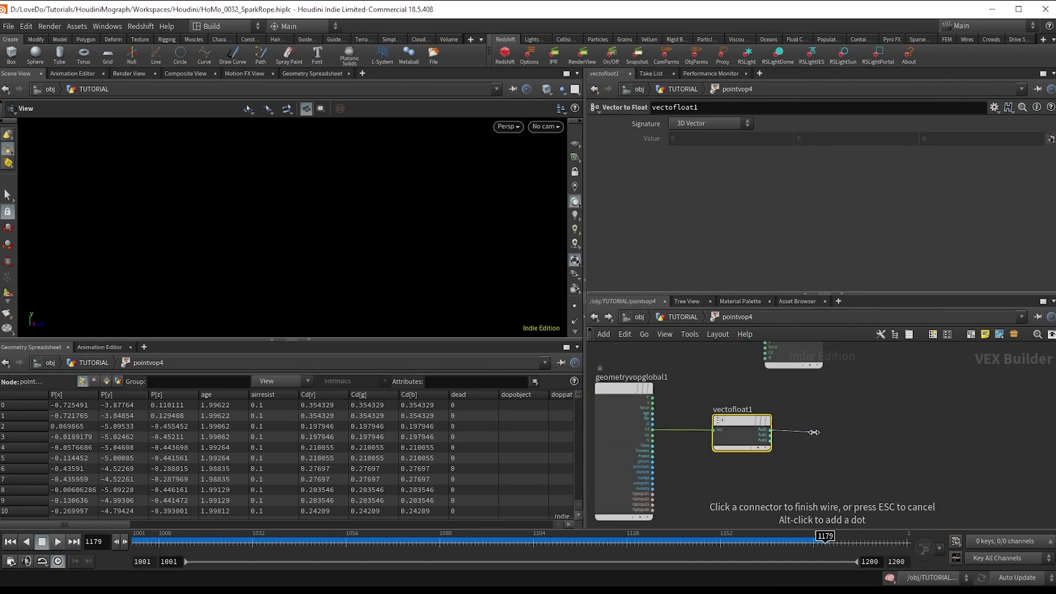
key(Tab)
text(mul)
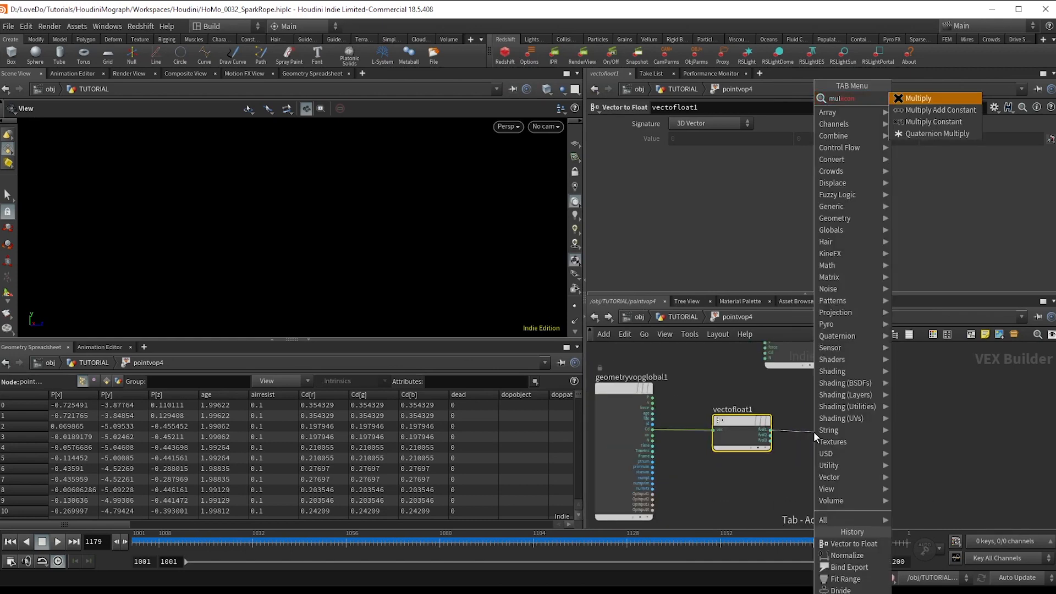
key(Down)
key(Down)
key(Return)
drag(695, 140, 490, 152)
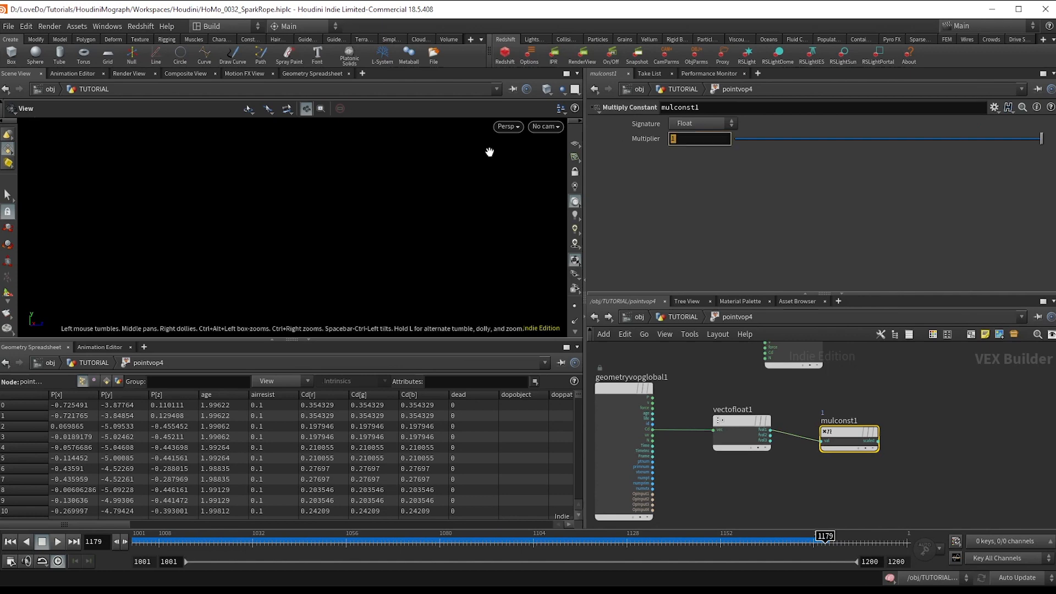
text(.01)
key(Return)
- Add a Bind node fed by mulconst1's scaled output, name it pscale, and scrub to frame 1076 to check the wires
scroll(890, 441, up, 3)
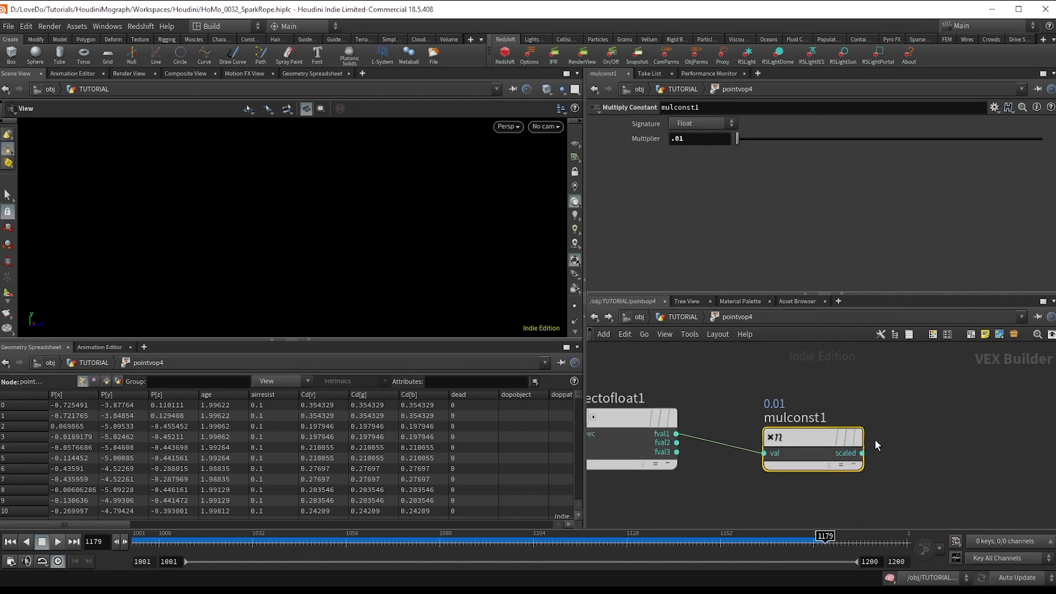
click(861, 453)
key(Tab)
text(bind)
key(Return)
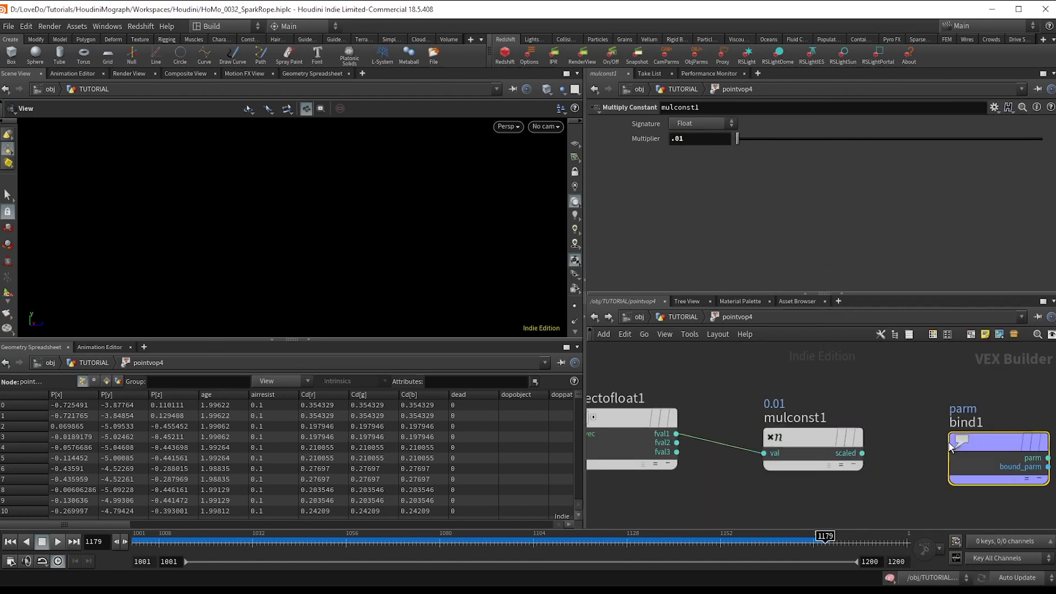
click(704, 125)
text(psca)
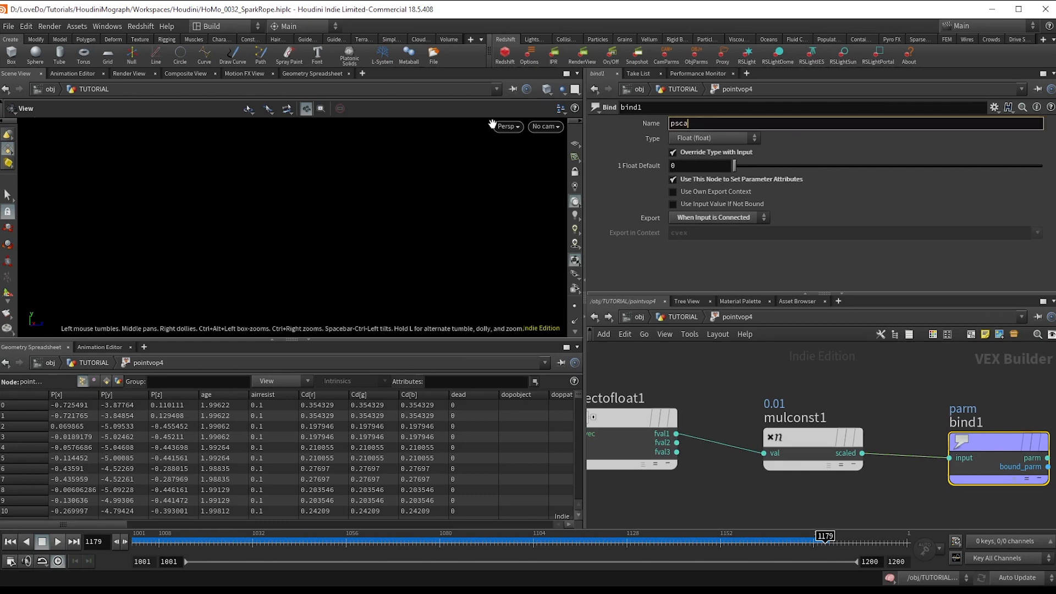
text(le)
key(Return)
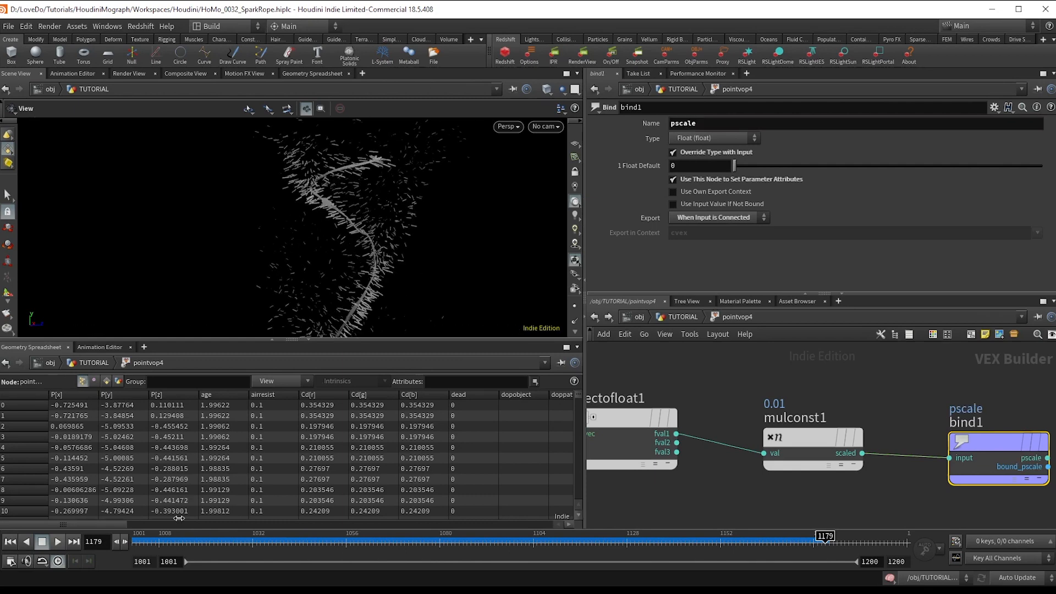
drag(242, 541, 424, 544)
- Add a Random node in pointvop4 fed by the global id output
scroll(650, 475, down, 1)
middle_drag(649, 474, 787, 424)
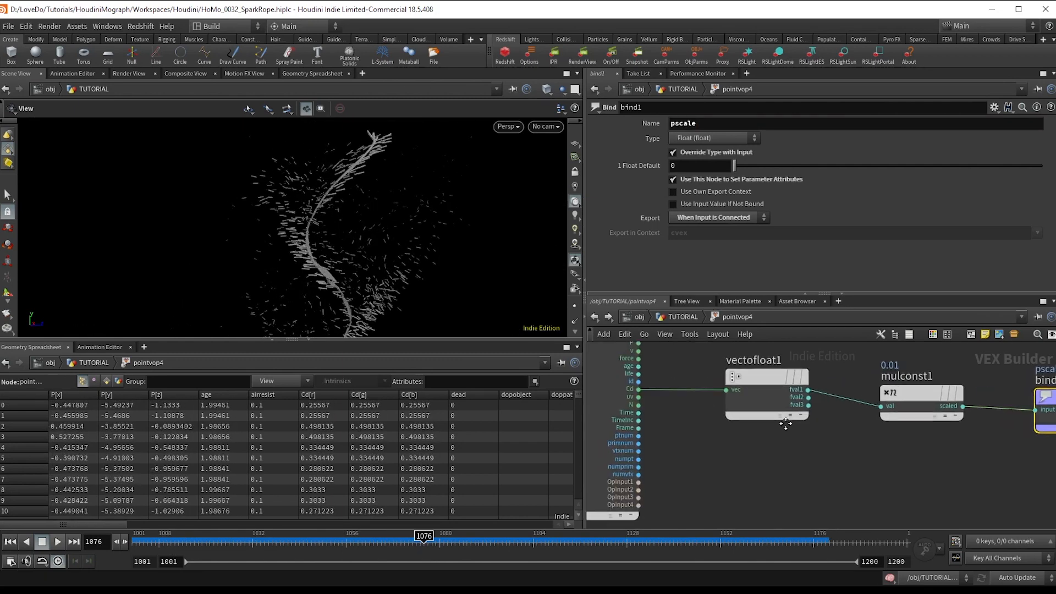
click(640, 381)
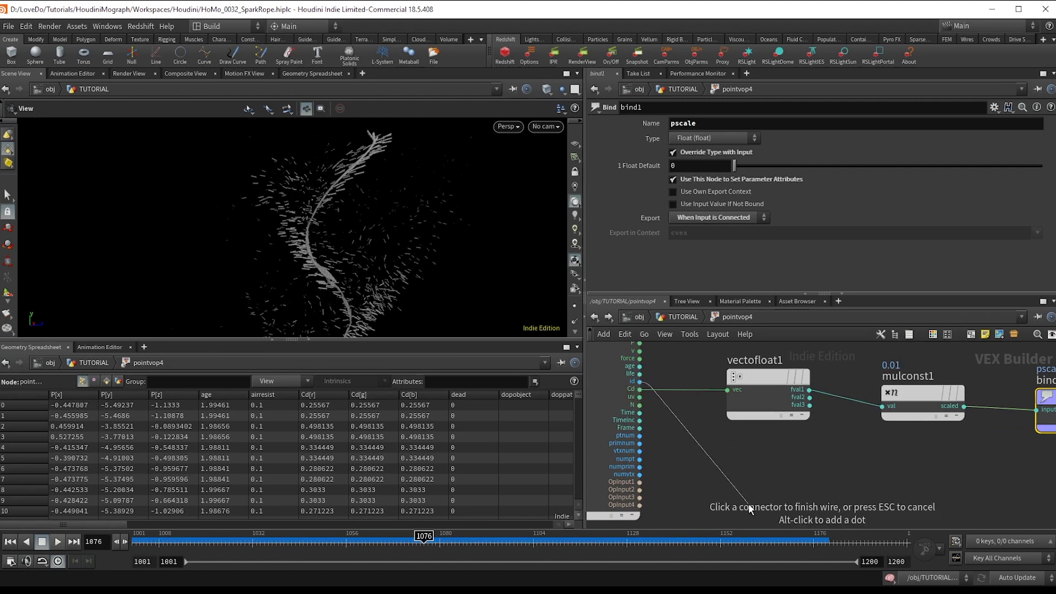
key(Tab)
text(rand)
key(Return)
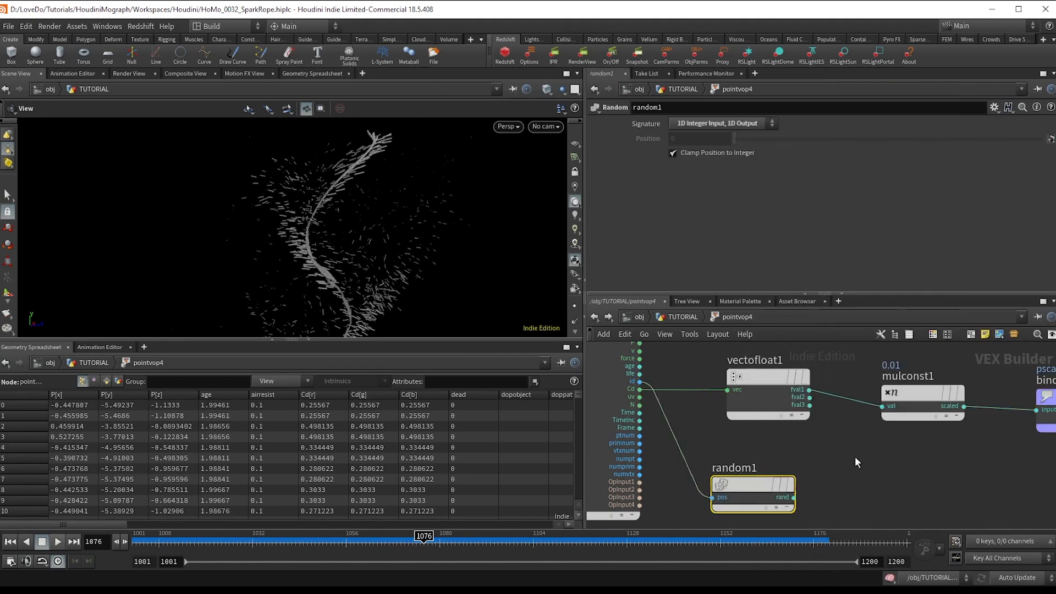
- Insert a Multiply node between mulconst1 and bind1 and connect random1's output to its second input
middle_drag(854, 456, 837, 455)
key(Tab)
text(mul)
key(Return)
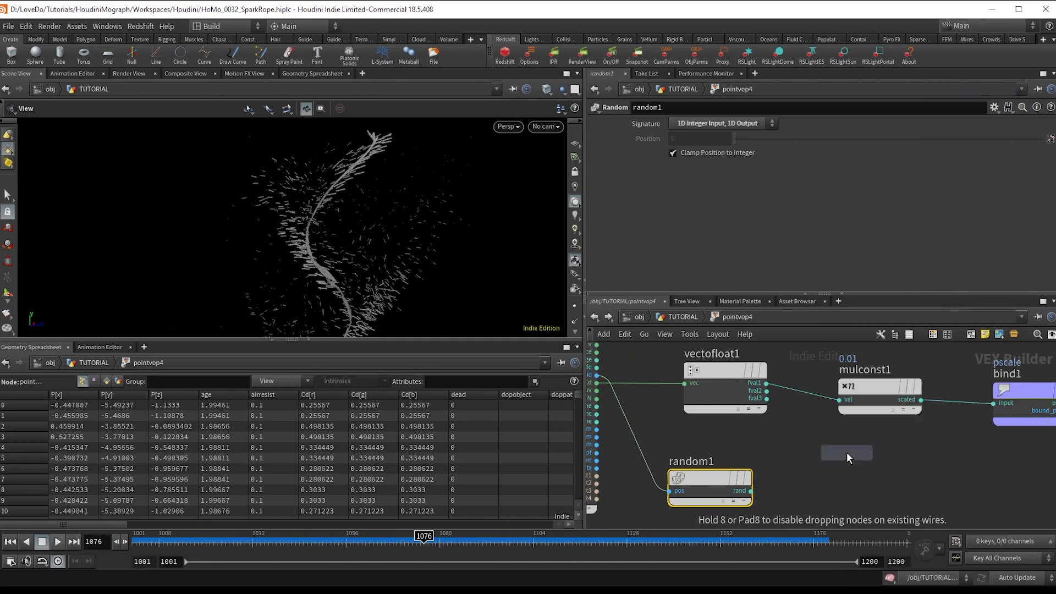
click(847, 452)
drag(847, 453, 954, 402)
click(993, 419)
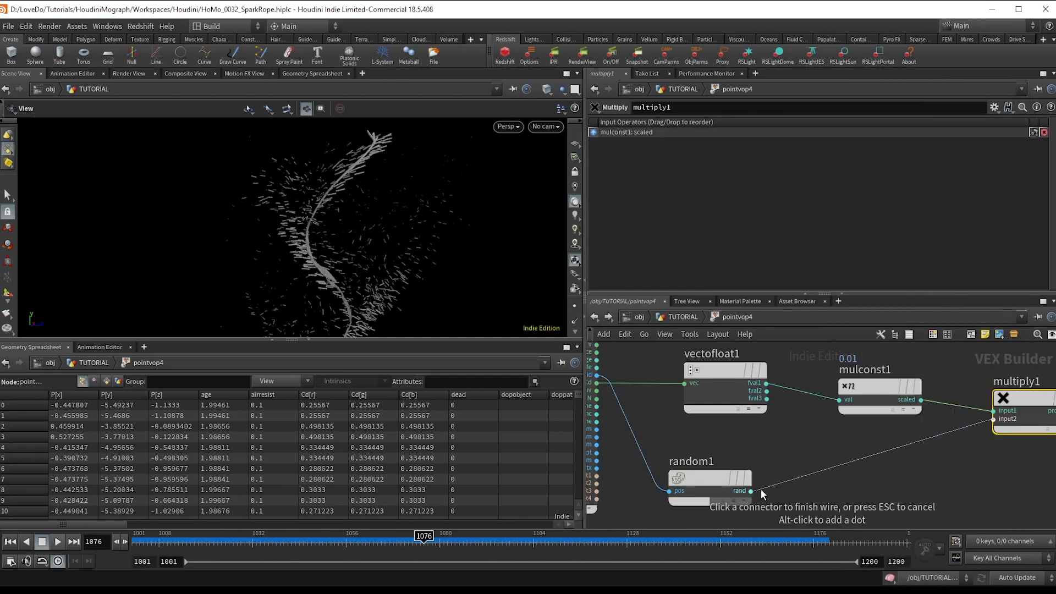
click(750, 490)
- Return to the TUTORIAL network, look through cam2 and play the simulation from near the start to check the spark thickness
click(661, 316)
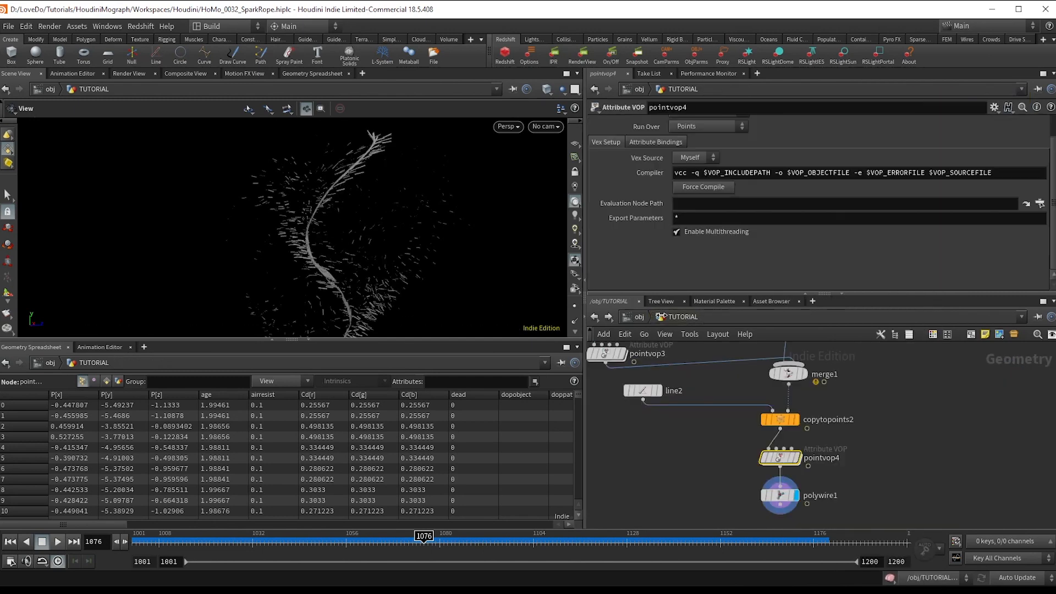
click(546, 126)
click(558, 138)
drag(175, 543, 156, 545)
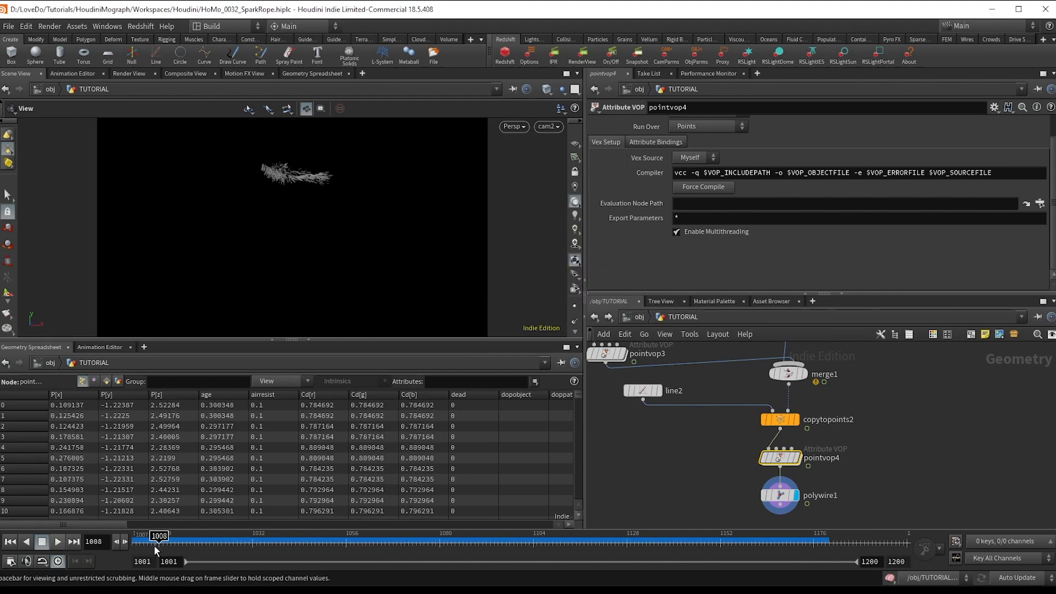
click(59, 542)
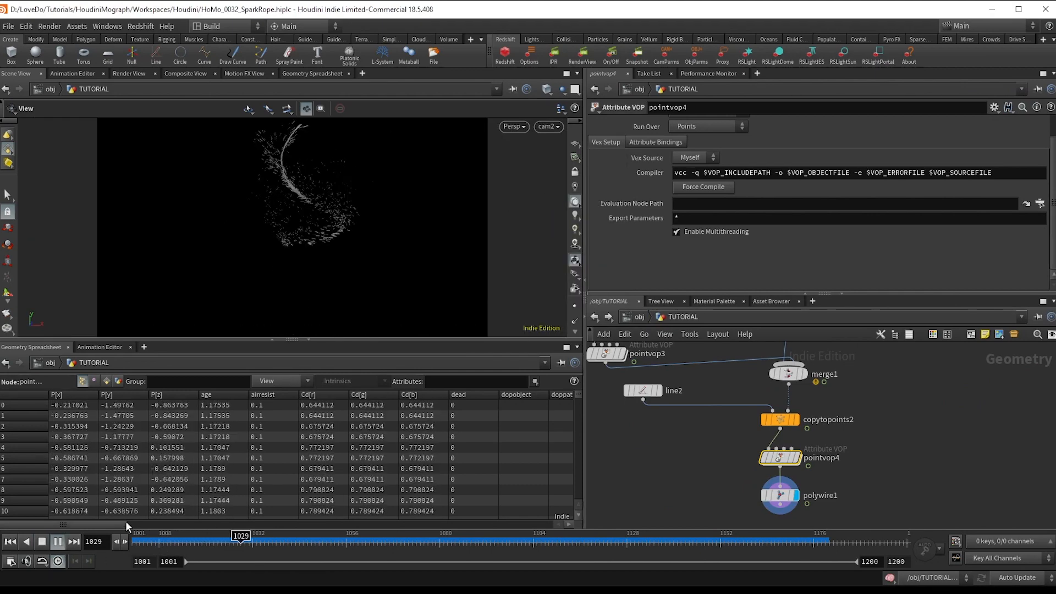